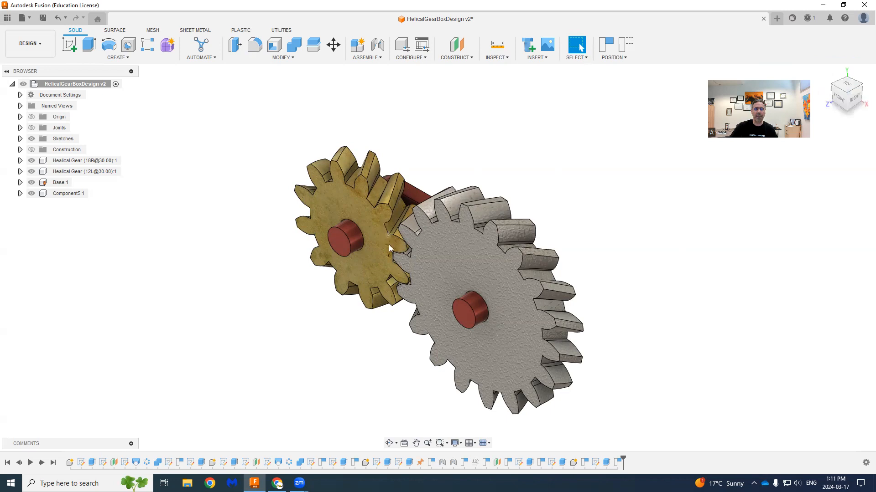
left_click(838, 86)
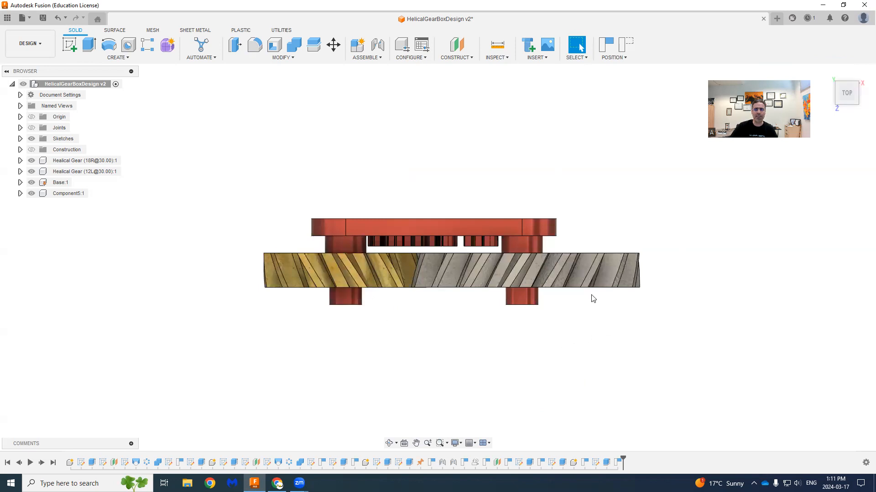
left_click_drag(583, 289, 416, 285)
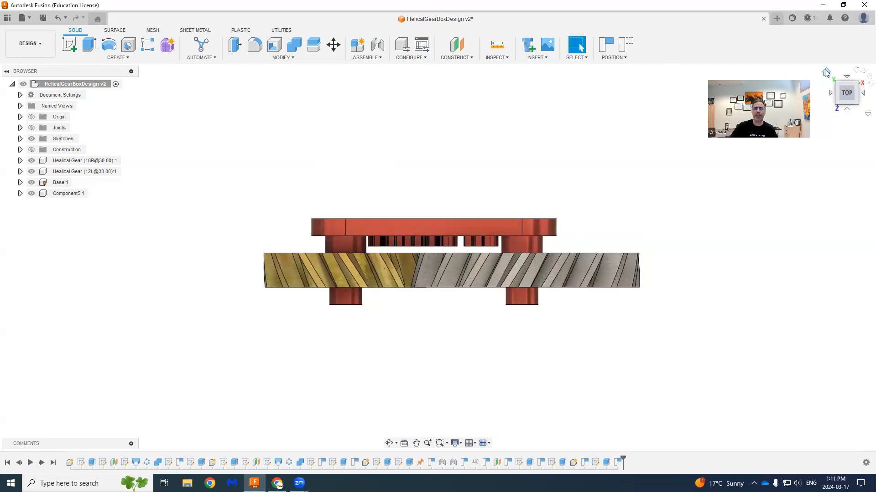
left_click(826, 72)
- Create a new empty design and open the Fusion App Store for add-ins
left_click(776, 18)
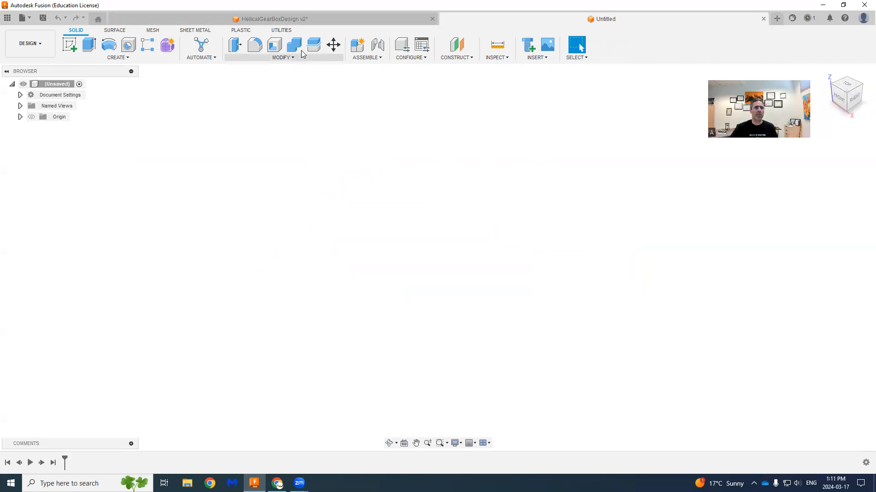
left_click(284, 30)
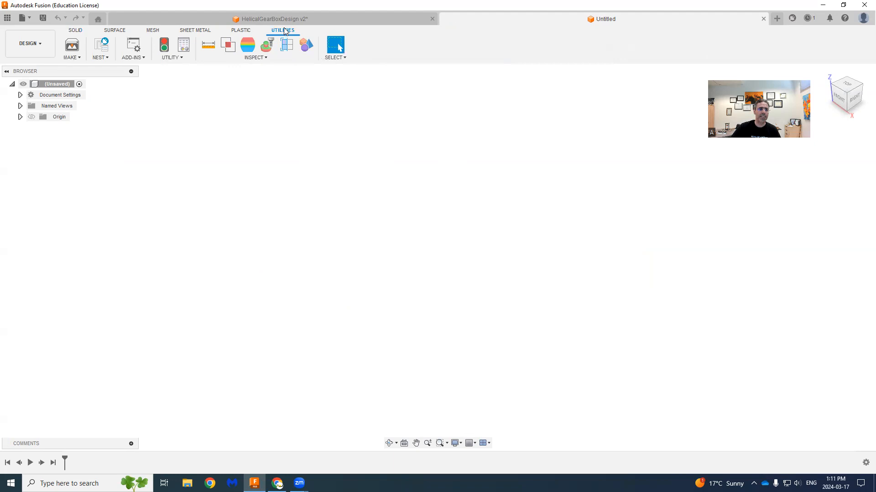
left_click(144, 58)
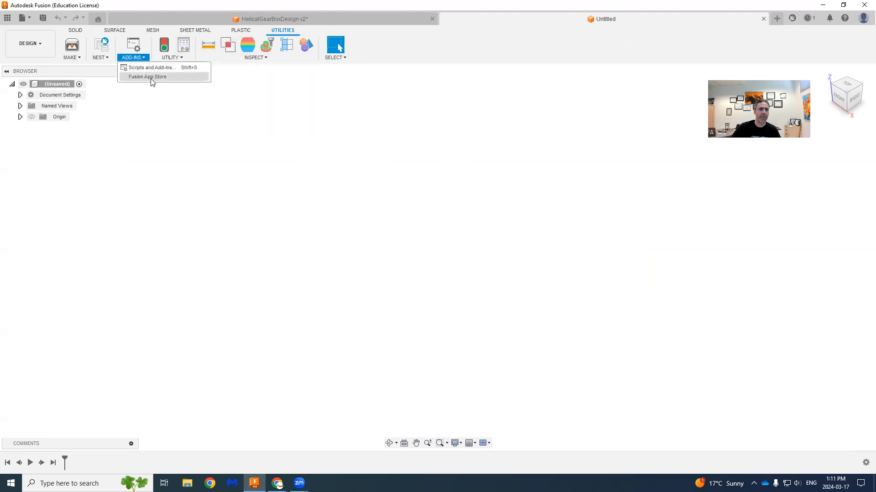
left_click(151, 79)
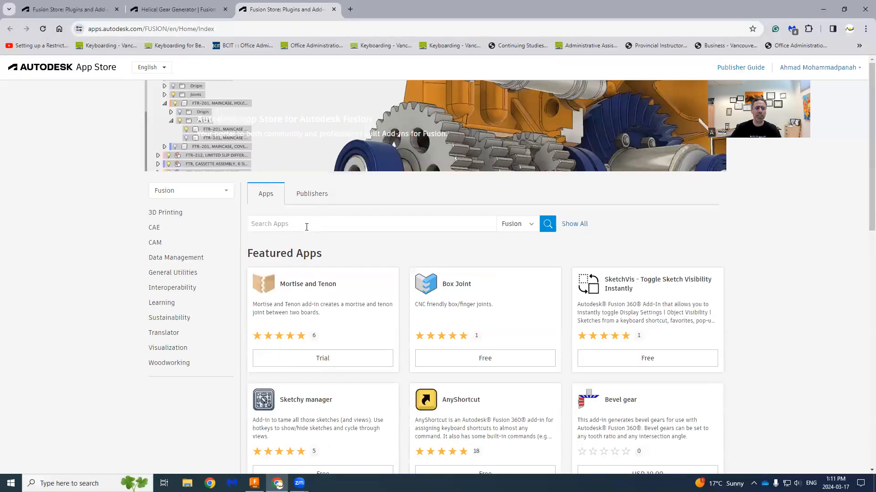
- Search the Autodesk App Store for "Helical Gear"
left_click(303, 225)
type("Helical Gear")
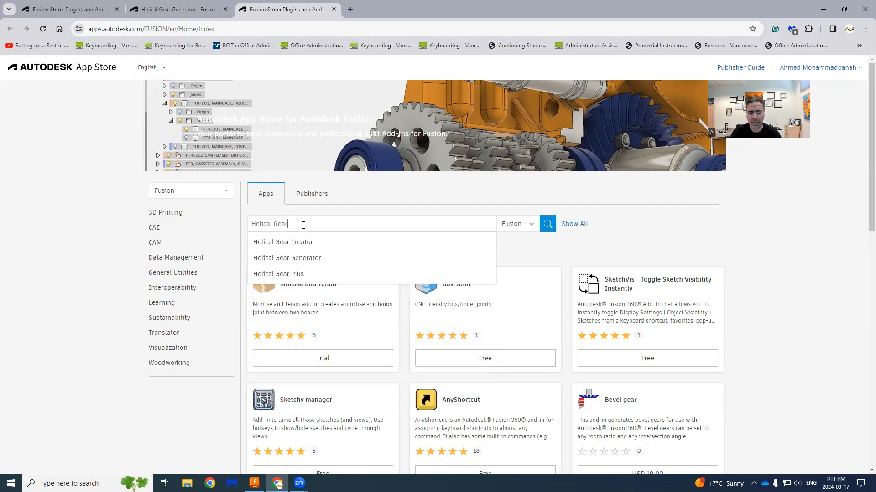
key("Return")
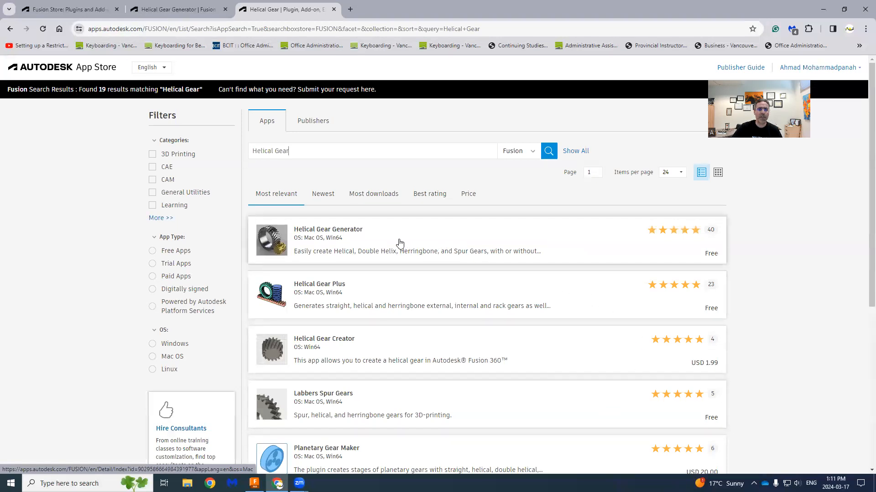
- Download the Win64 version of the Helical Gear Generator add-in and return to the empty Fusion design
left_click(333, 234)
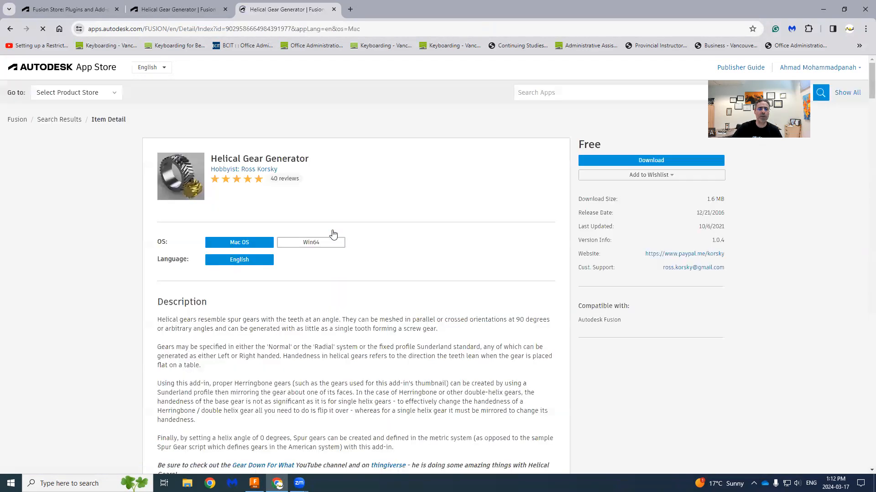
left_click(316, 244)
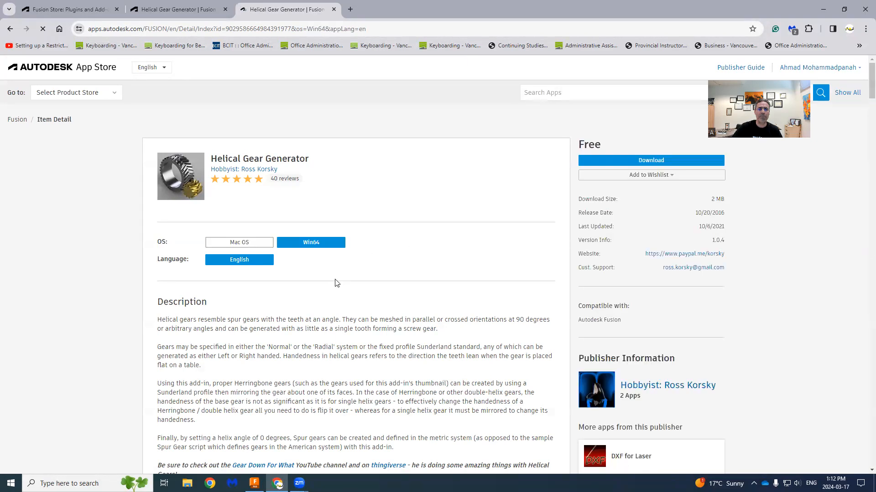
left_click(651, 161)
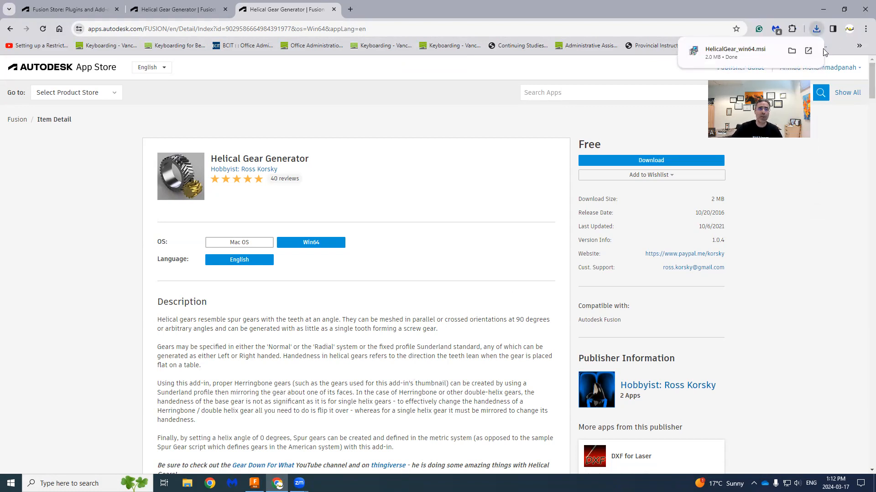
mouse_move(838, 69)
left_click(823, 9)
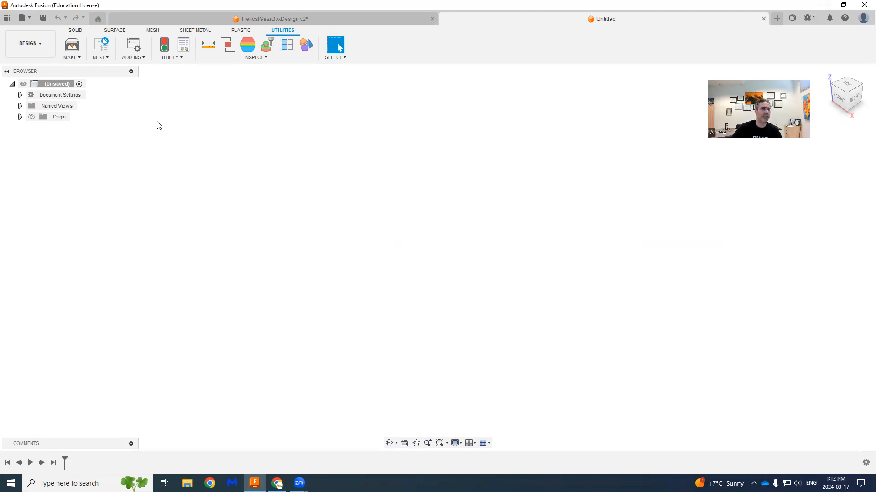
- Create a right-handed Radial System helical gear with 30° helix angle, 20° pressure angle, 3 mm module, 16 teeth, zero backlash and 10 mm thickness
left_click(77, 31)
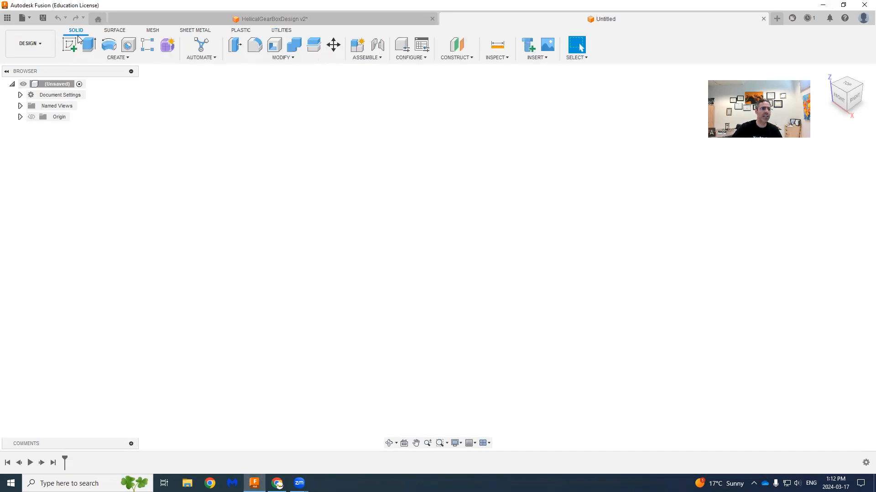
left_click(128, 58)
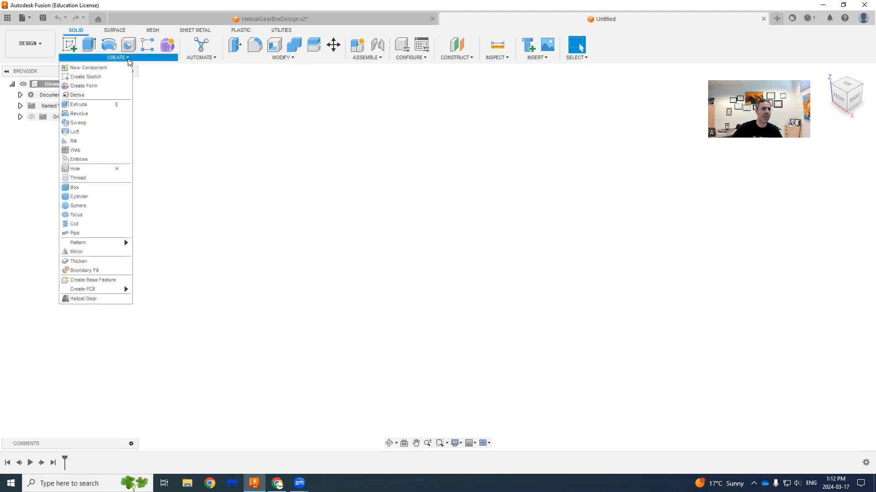
left_click(84, 302)
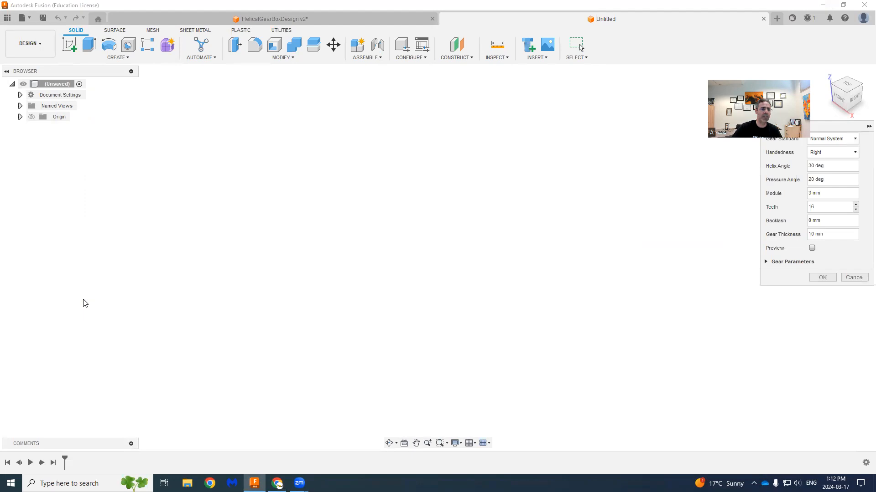
left_click_drag(837, 125, 810, 187)
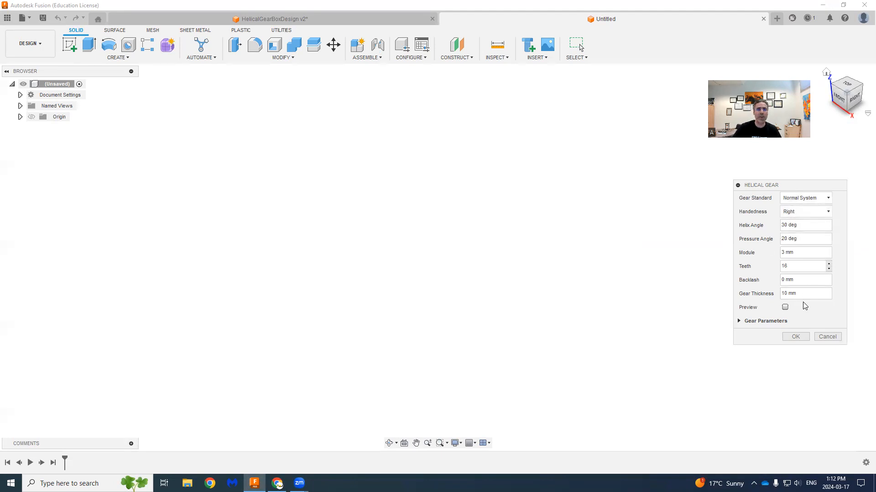
left_click(814, 197)
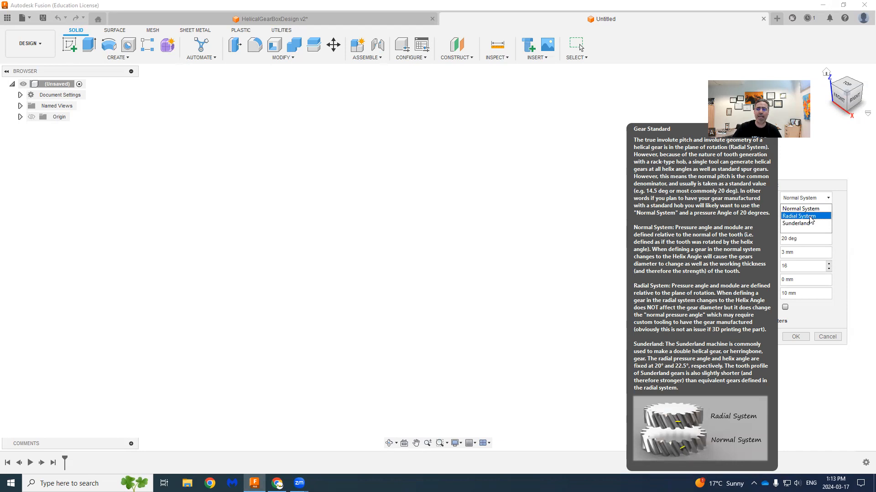
left_click(810, 219)
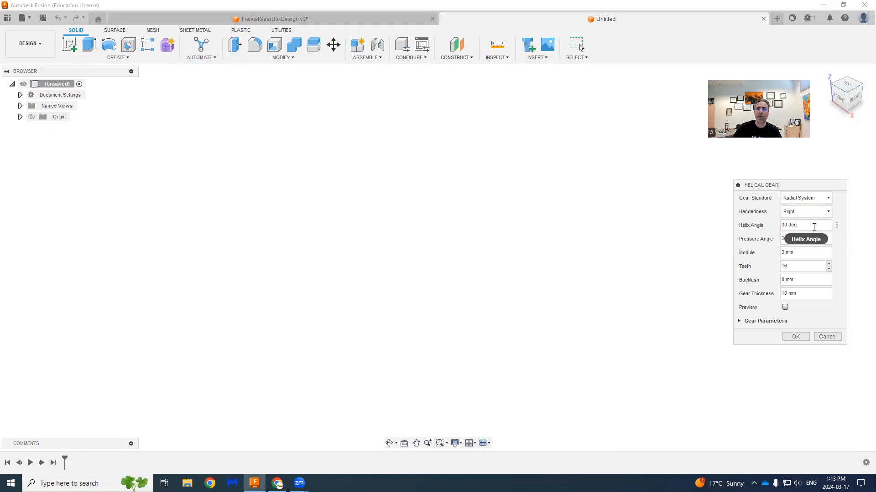
mouse_move(812, 226)
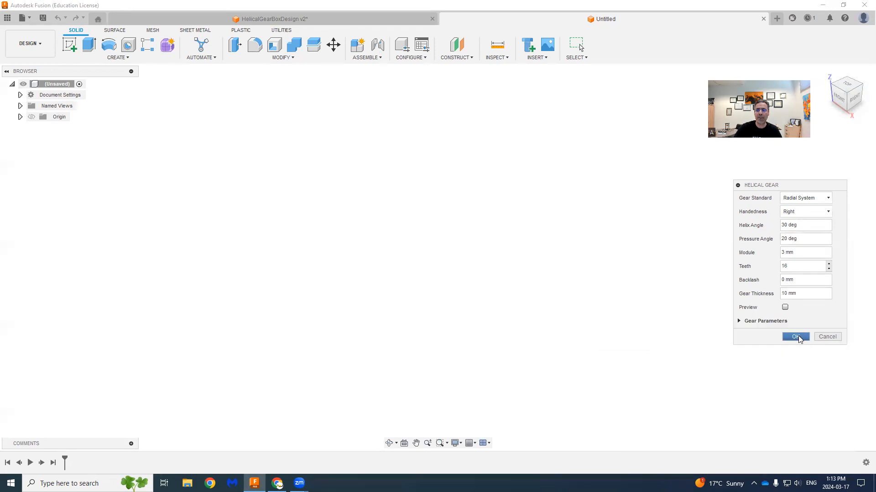
left_click(796, 337)
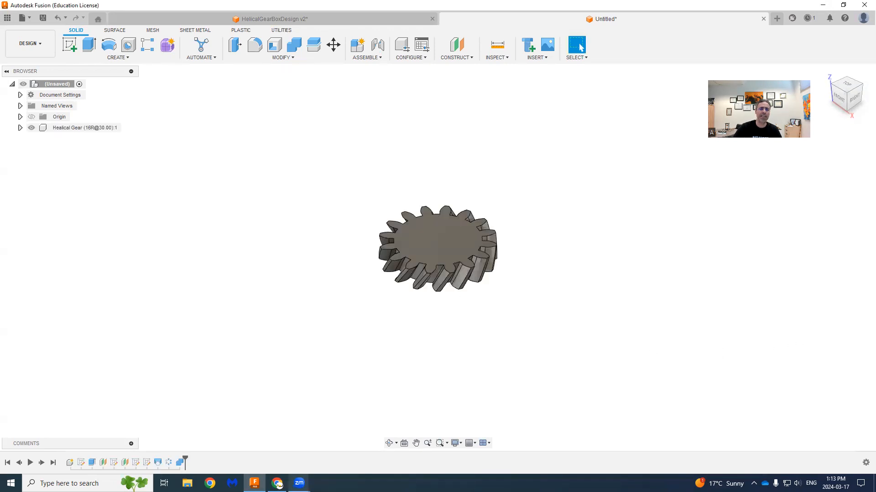
- Start a sketch on the gear's top face and draw a 48 mm diameter circle centred on the origin
mouse_move(299, 483)
scroll(413, 327, "up", 4)
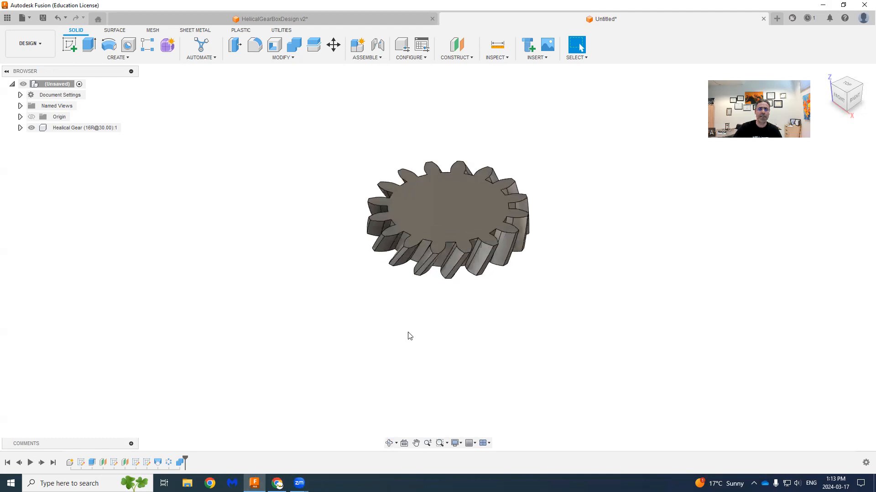
middle_click_drag(415, 322, 370, 363)
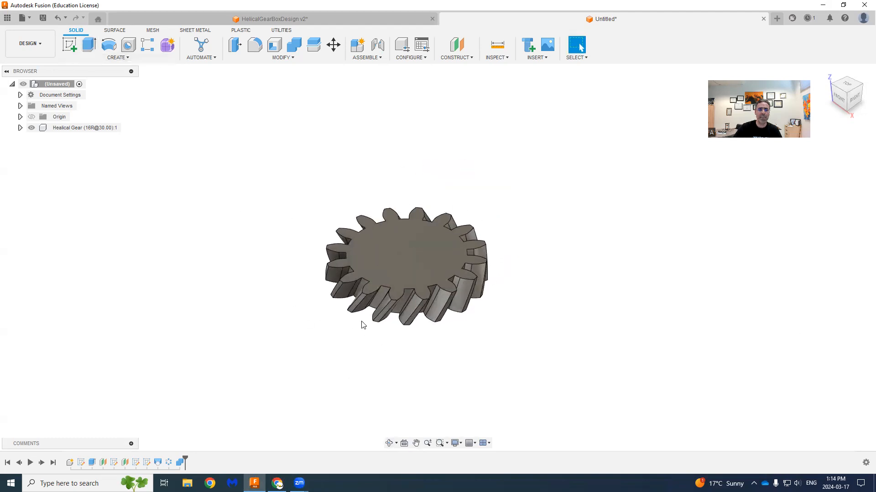
left_click(69, 45)
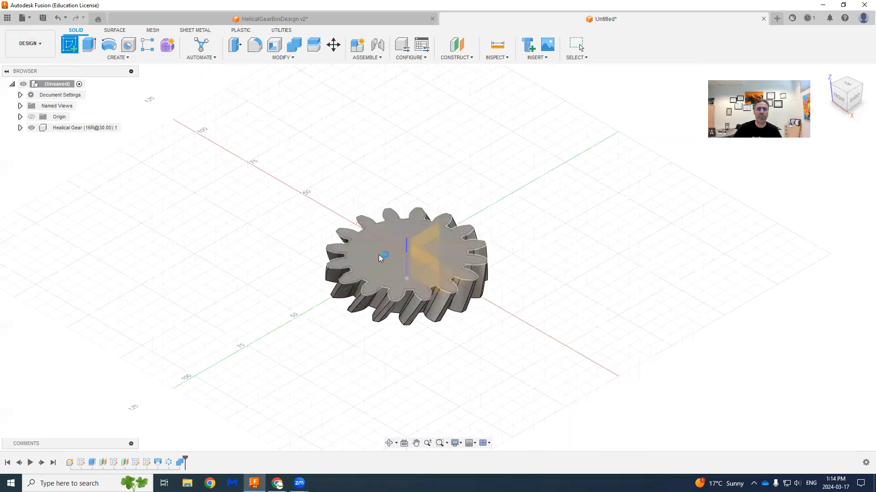
left_click(388, 246)
key("c")
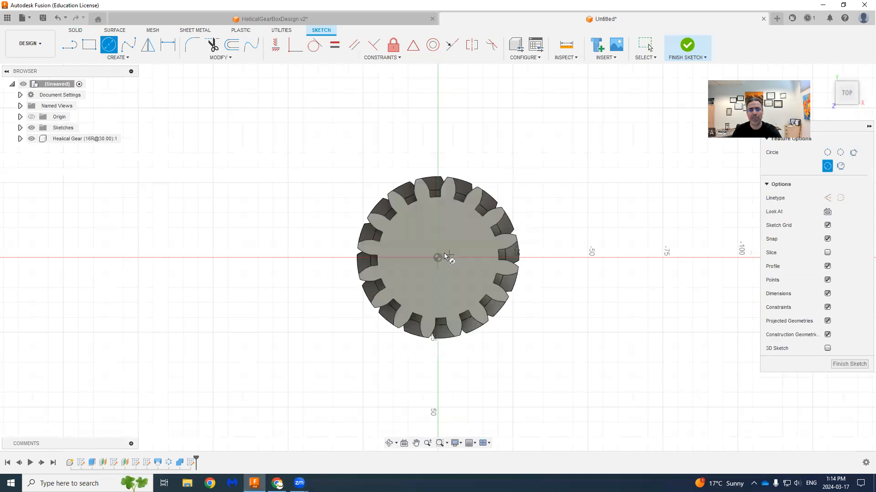
left_click(437, 258)
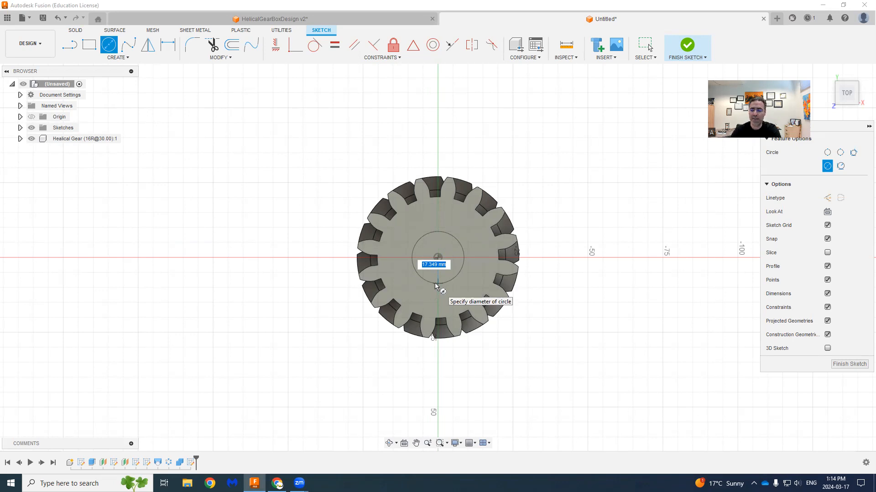
type("16")
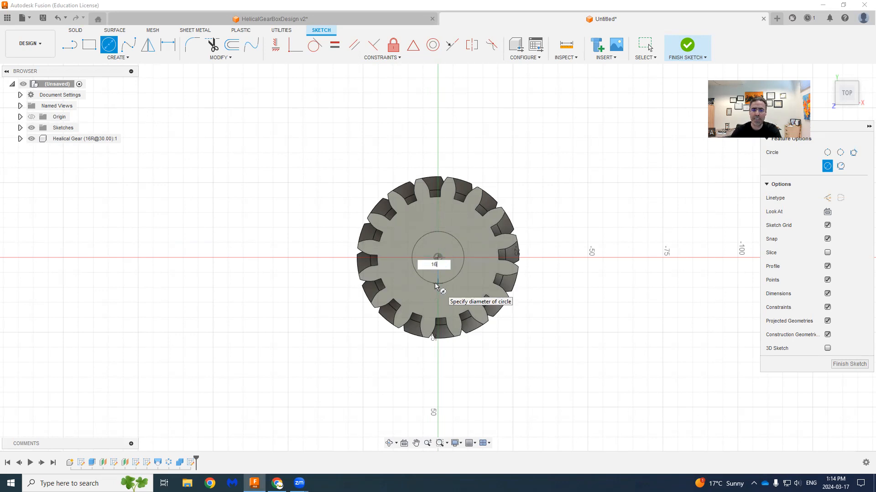
key("Tab")
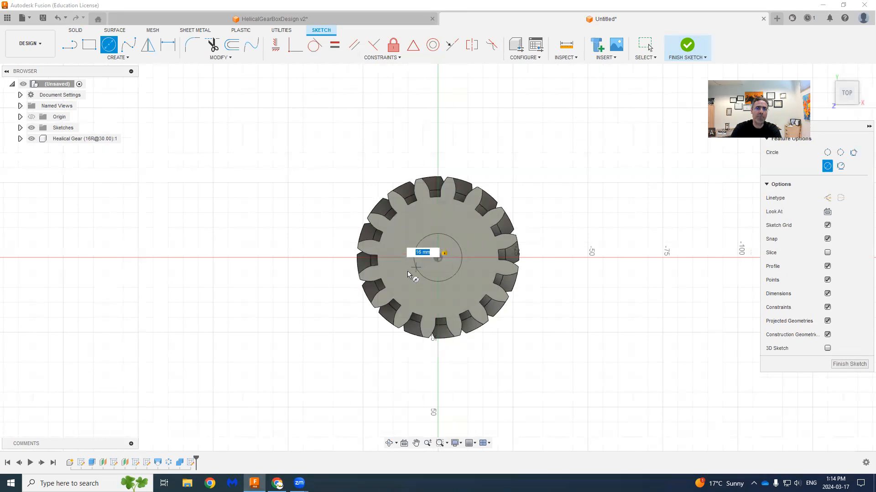
type("8")
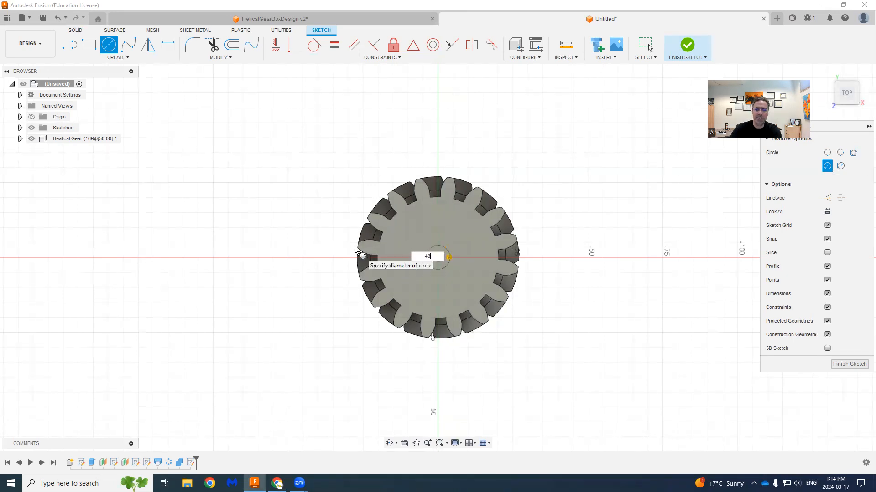
key("Return")
key("Escape")
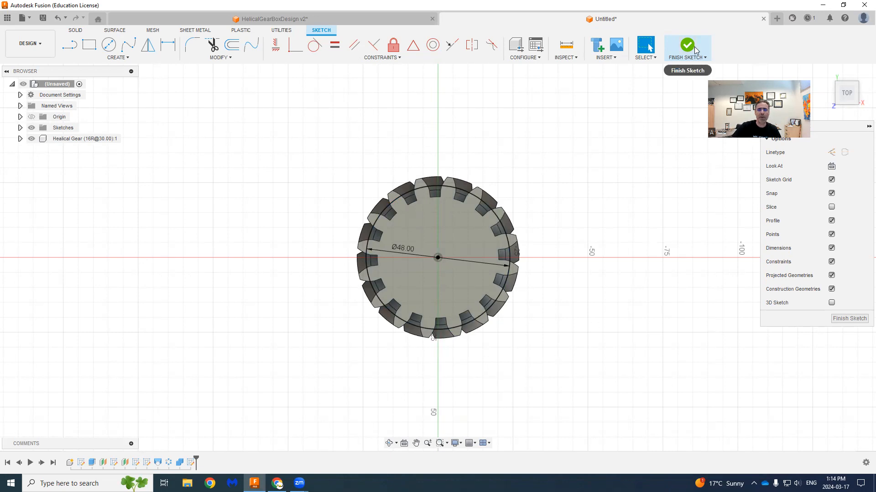
- Draw a second circle on the same centre, dimension its diameter to 10 mm, and finish the sketch
left_click(108, 46)
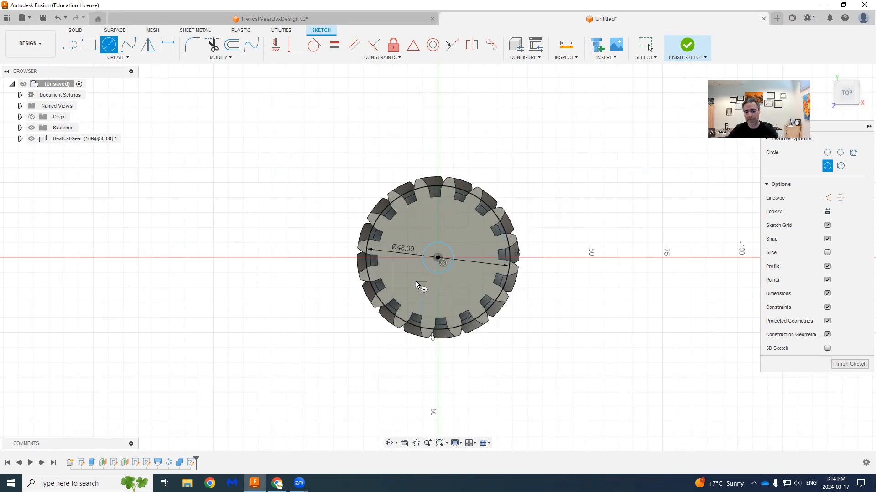
key("d")
left_click(426, 269)
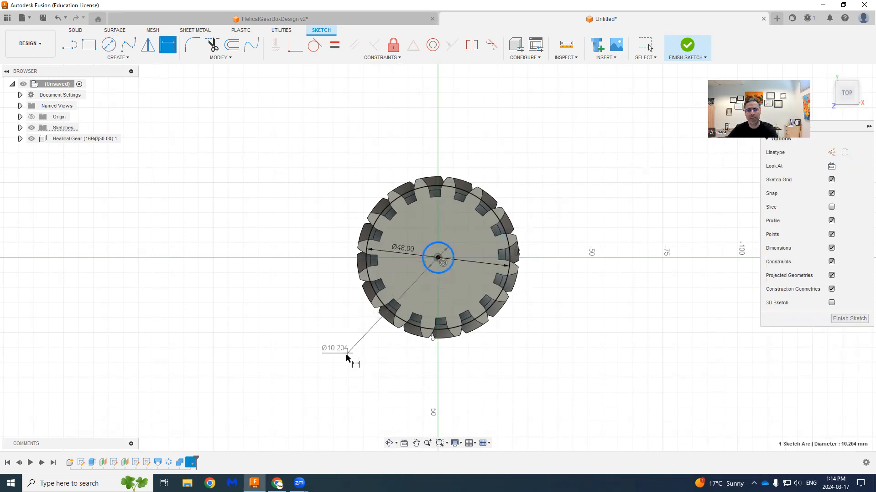
left_click(346, 358)
type("10")
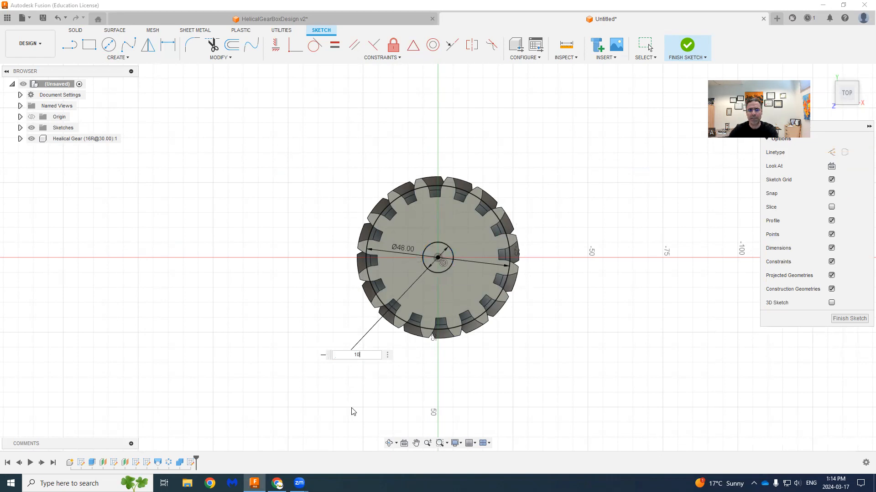
key("Return")
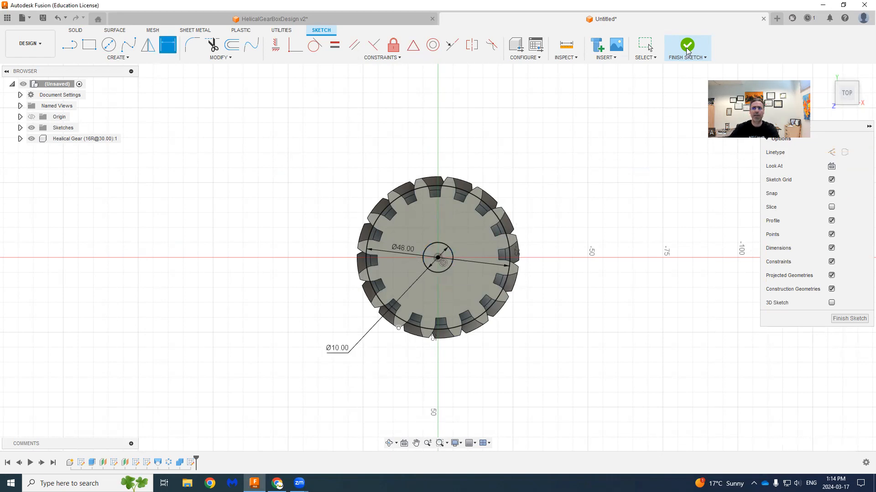
left_click(687, 47)
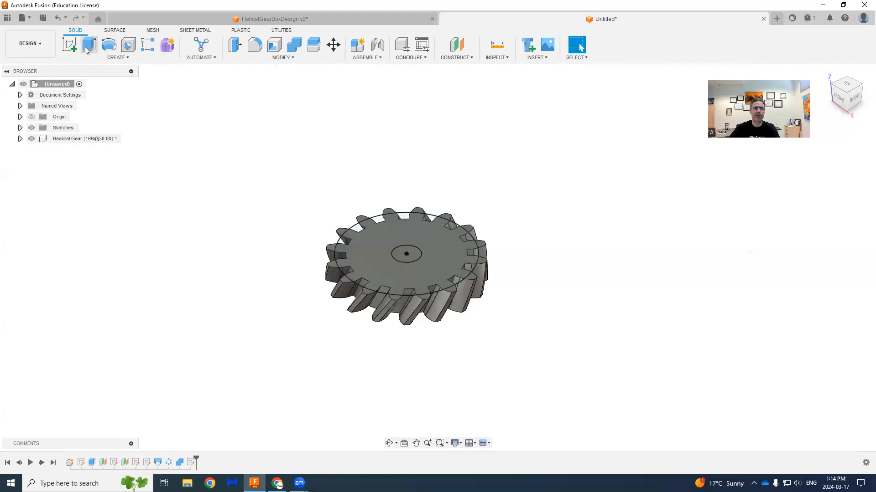
- Extrude the 10 mm circle about 12.7 mm down through the 16-tooth gear as a cut to form its bore
left_click(88, 45)
left_click(405, 257)
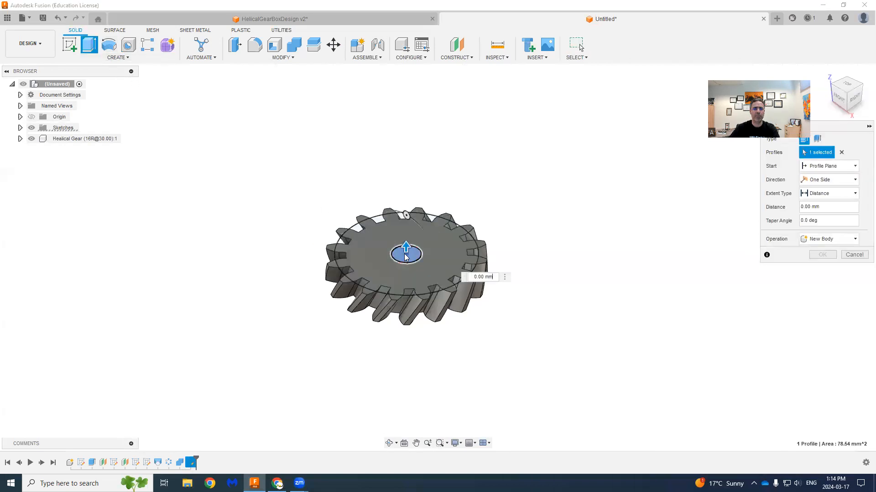
left_click_drag(405, 257, 407, 292)
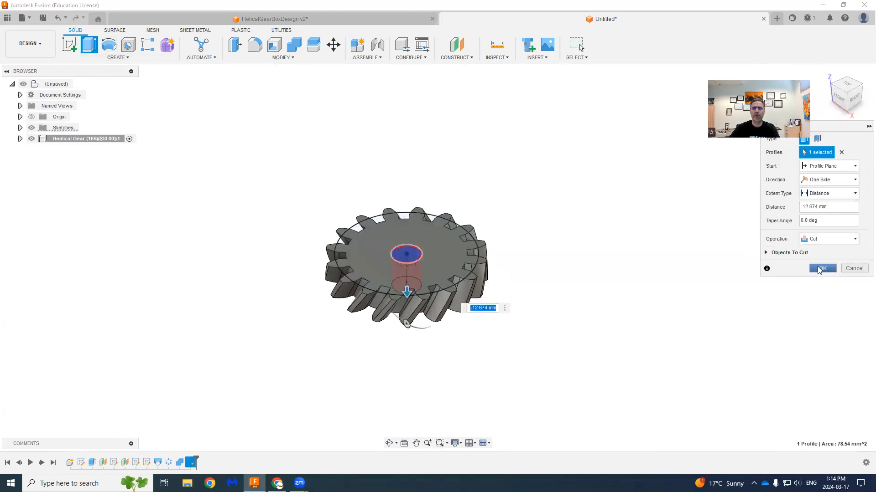
left_click(821, 269)
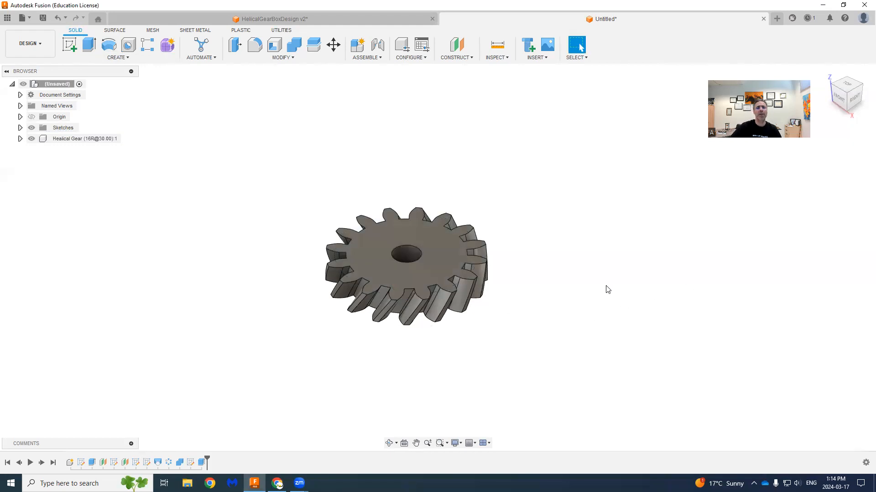
- Create a left-handed Radial System helical gear with 40 teeth, 30° helix angle, 20° pressure angle, 3 mm module and 10 mm thickness
left_click(119, 58)
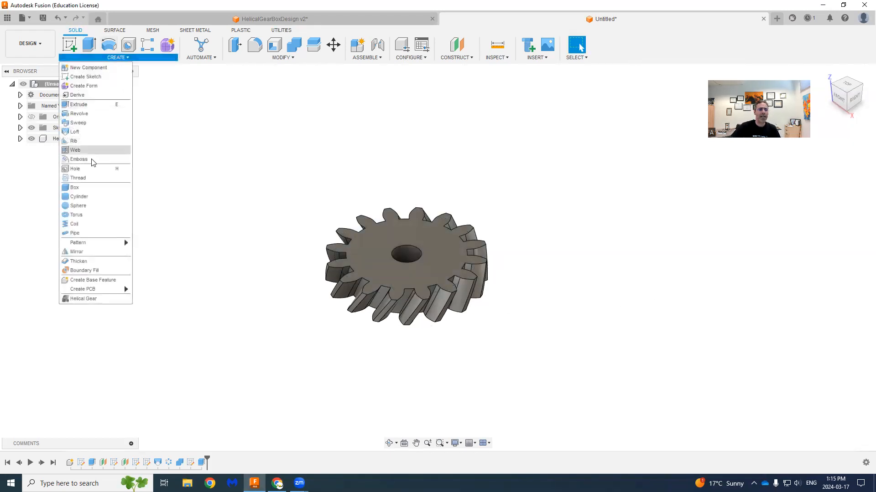
left_click(78, 299)
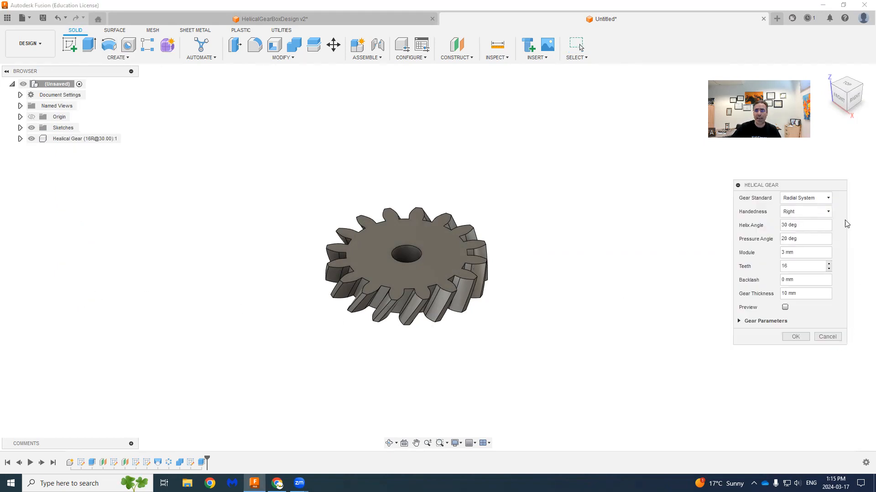
left_click(799, 217)
left_click(795, 223)
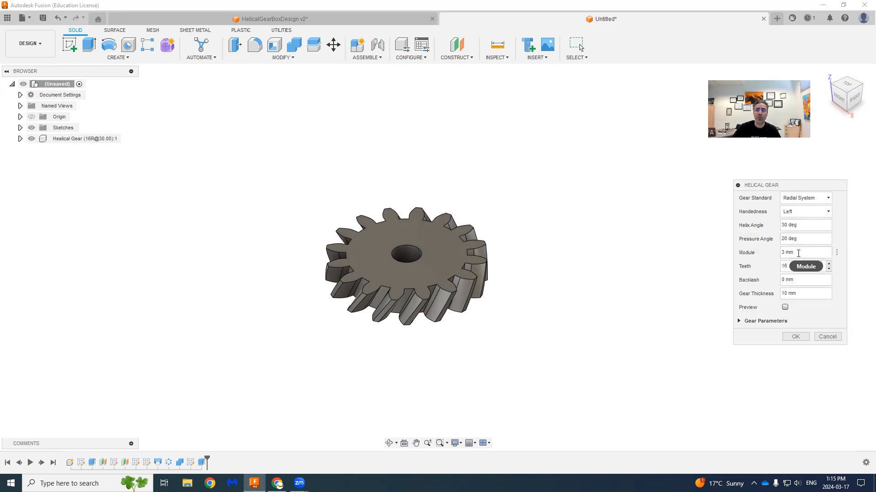
left_click(783, 265)
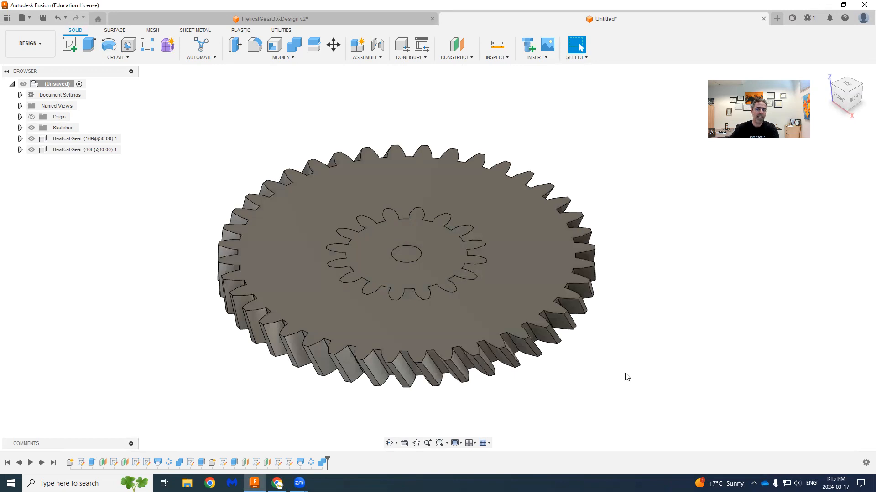
- Start a sketch on the 40-tooth gear's top face and draw a 120 mm diameter circle centred on the origin
scroll(607, 400, "down", 2)
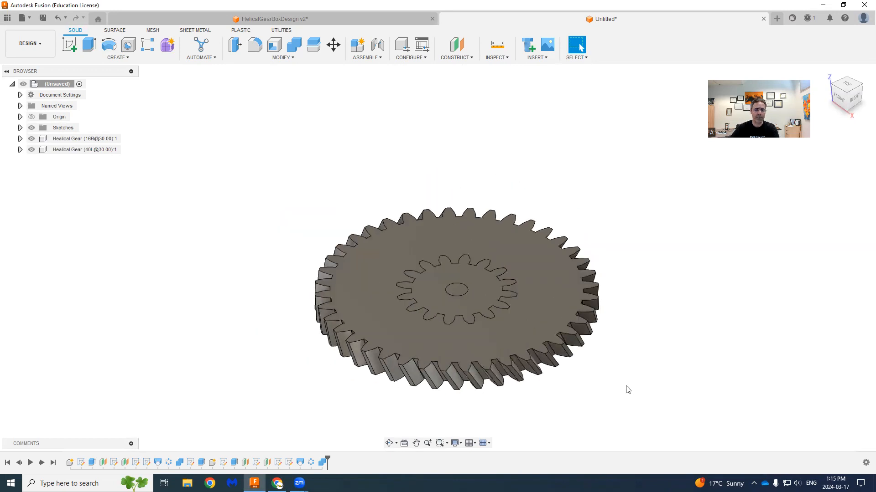
scroll(628, 390, "down", 1)
middle_click_drag(618, 382, 577, 313)
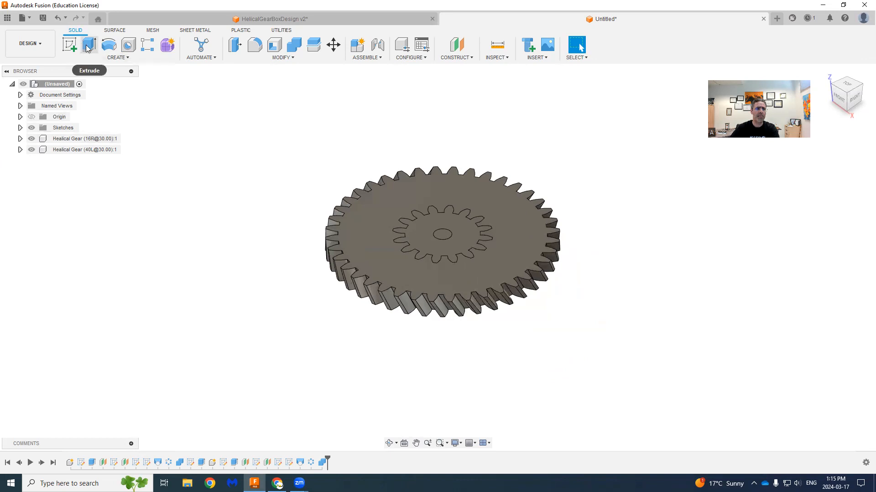
left_click(70, 45)
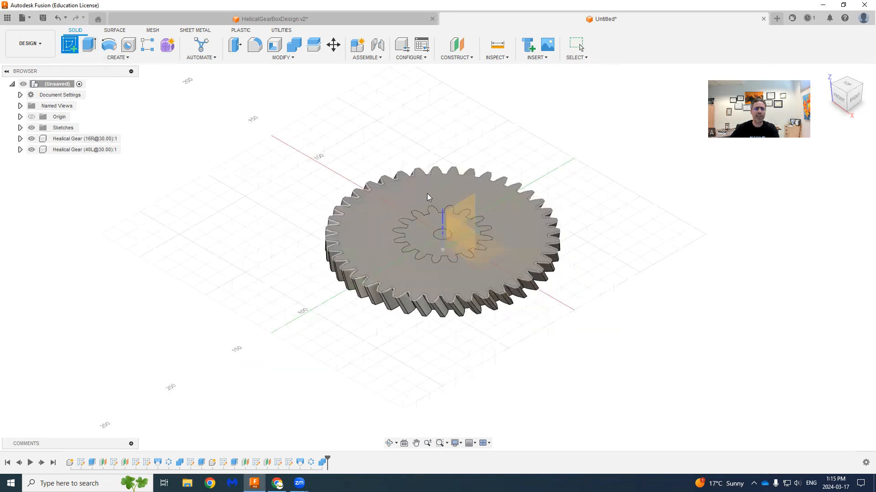
left_click(425, 192)
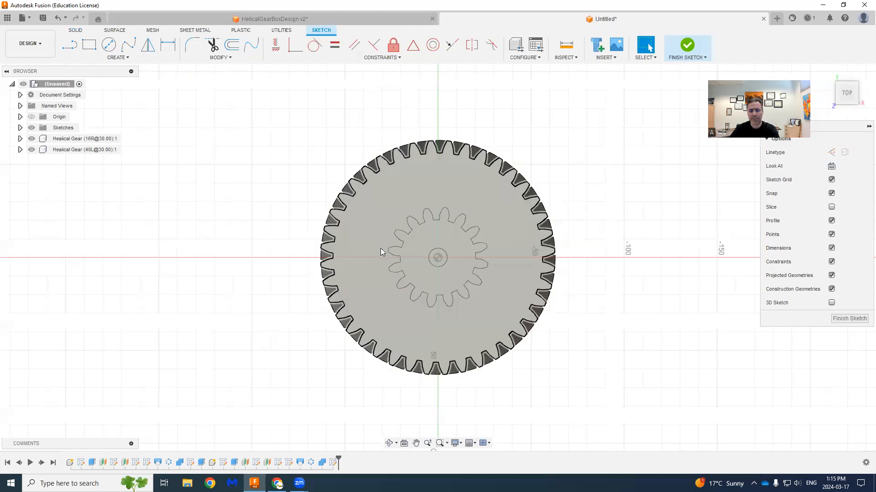
key("c")
left_click(437, 257)
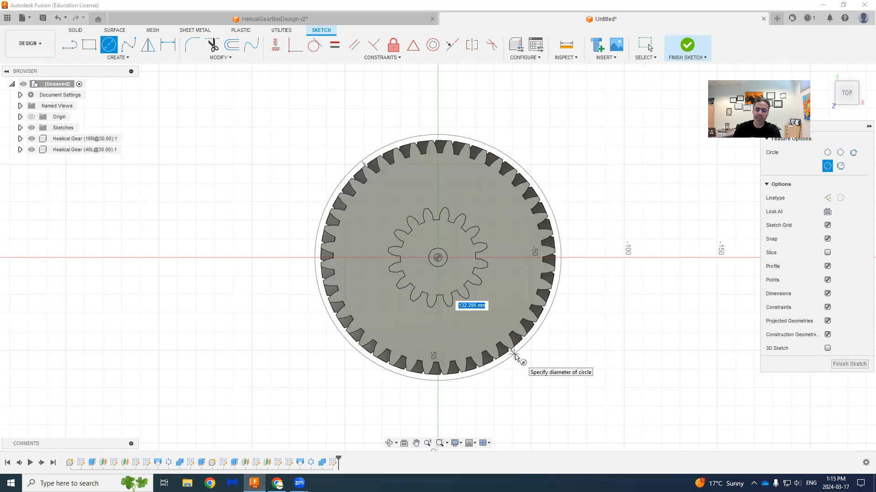
type("120")
key("Tab")
key("Return")
key("Escape")
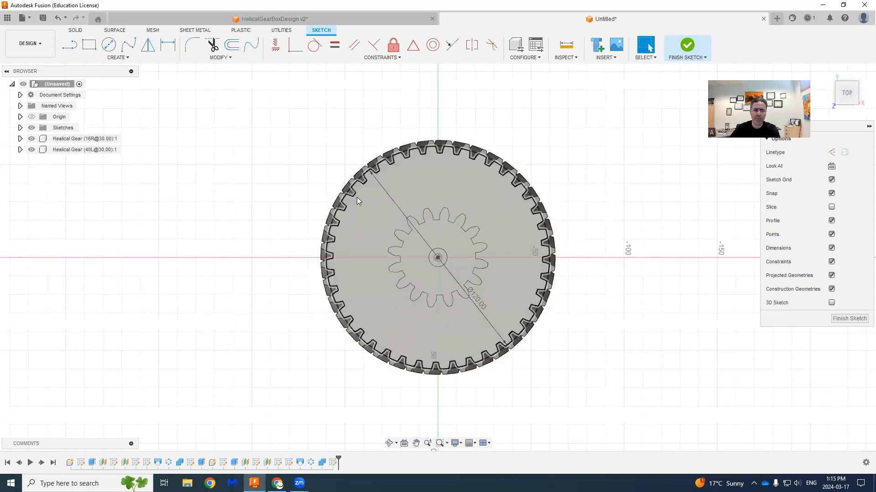
- Draw a 10 mm diameter circle on the same centre and finish the sketch
key("c")
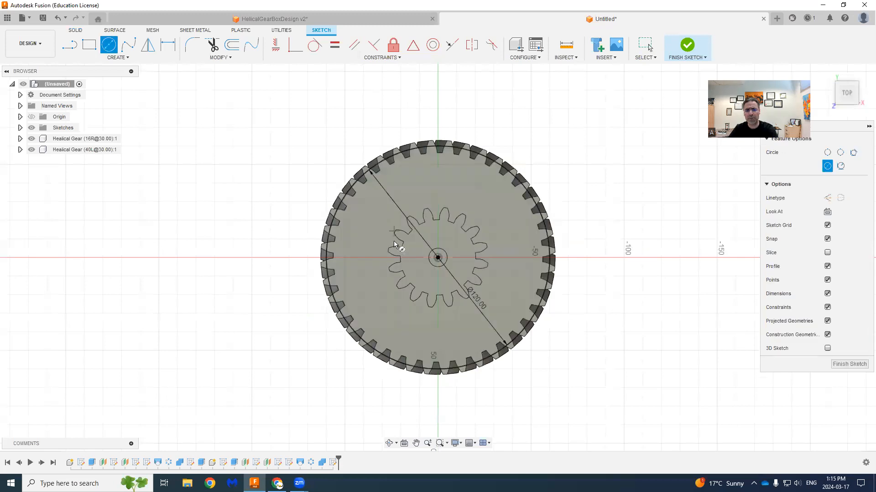
left_click(437, 258)
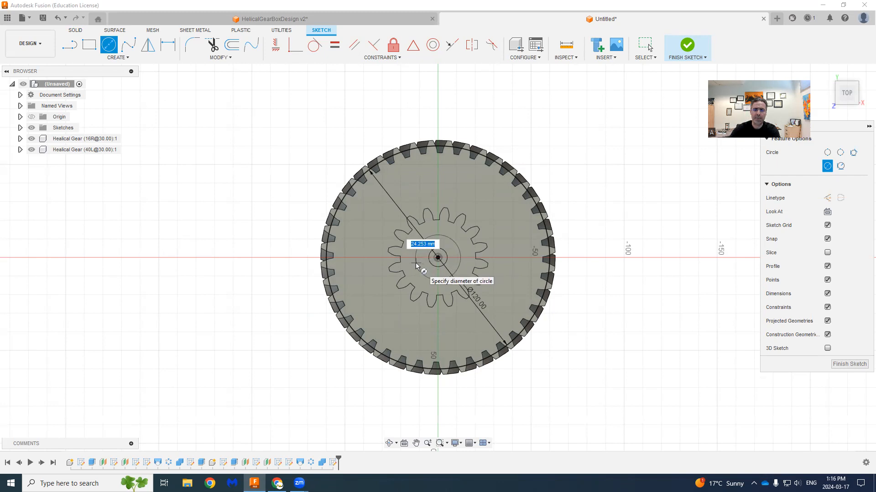
type("10")
key("Return")
key("Escape")
left_click(686, 44)
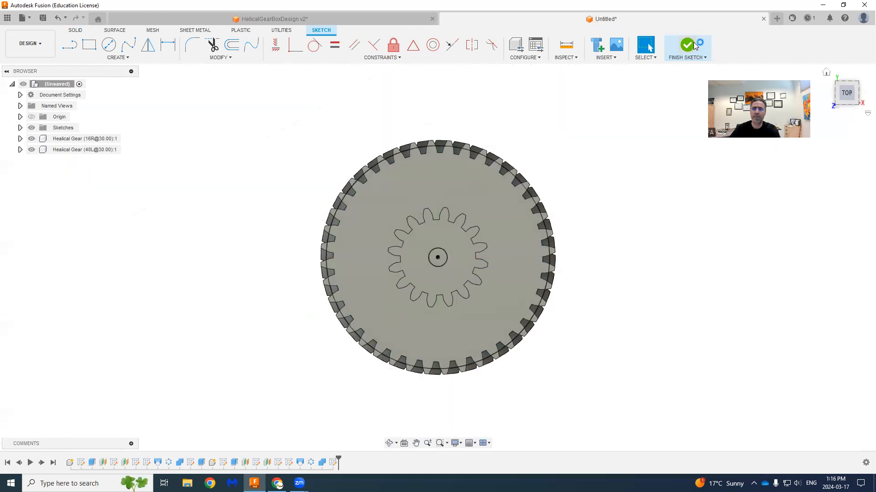
- Extrude the 10 mm circle down through the 40-tooth gear as a cut to form its shaft hole
left_click(89, 44)
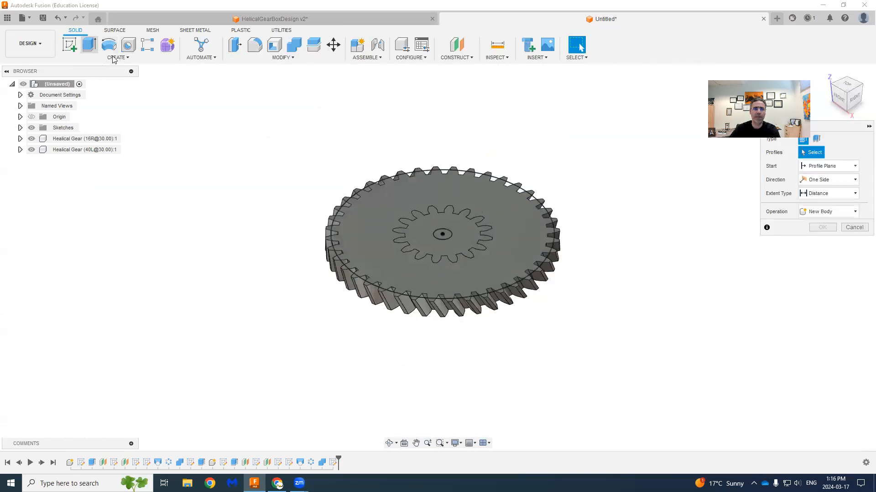
left_click(440, 239)
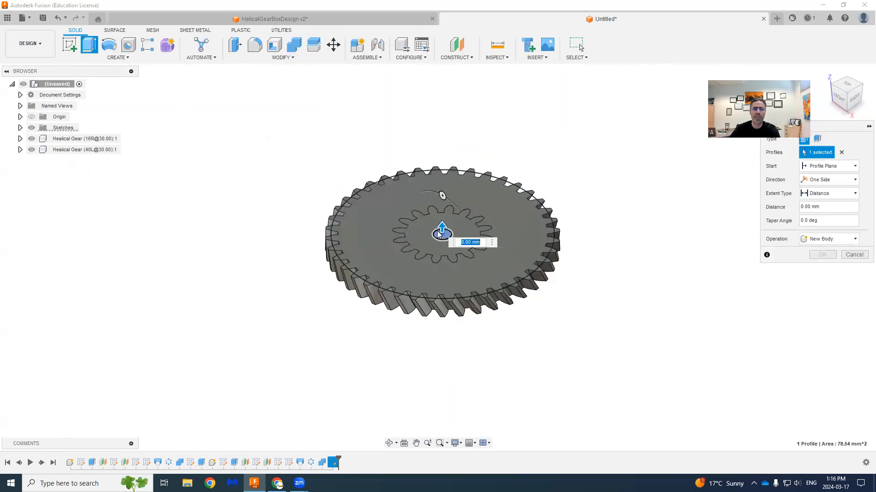
left_click_drag(447, 254, 447, 257)
left_click(825, 270)
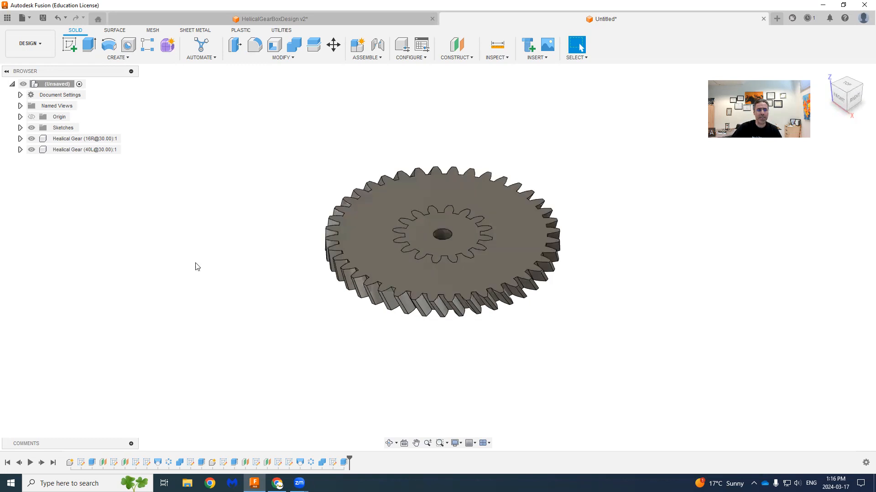
- Move the 40-tooth gear component 84 mm along Y so it sits beside the 16-tooth gear
right_click(81, 151)
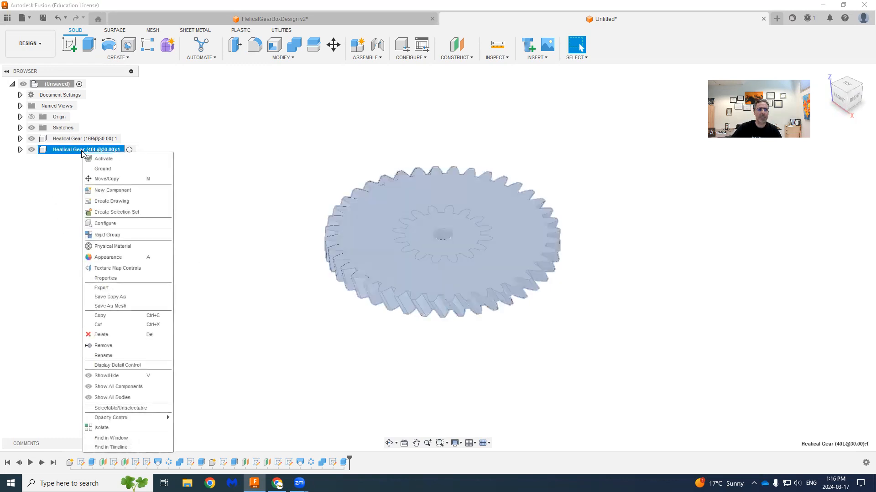
left_click(101, 179)
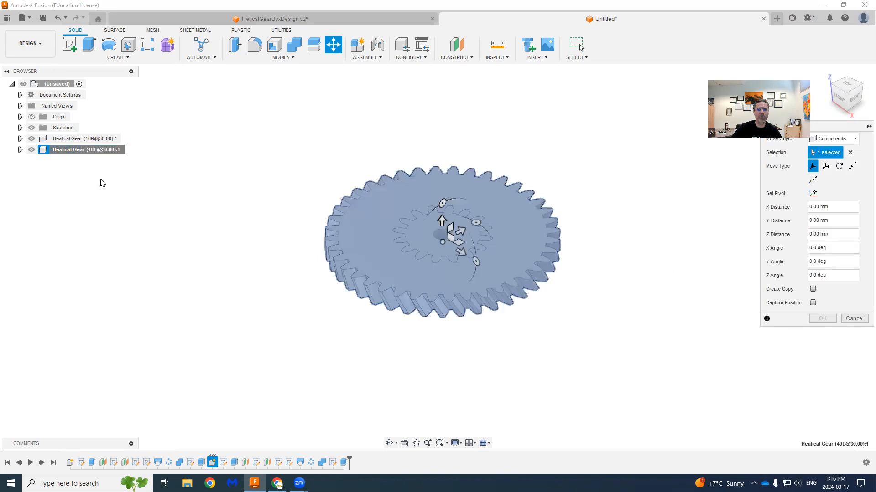
left_click(834, 88)
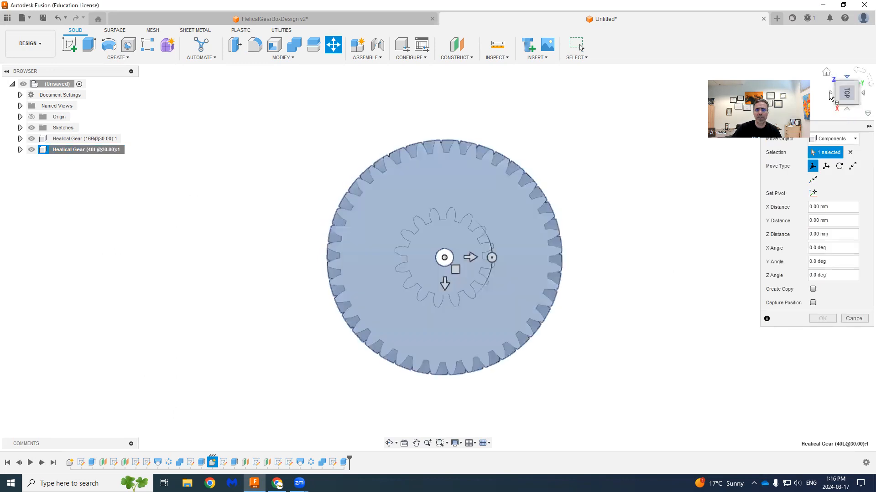
left_click_drag(470, 257, 629, 246)
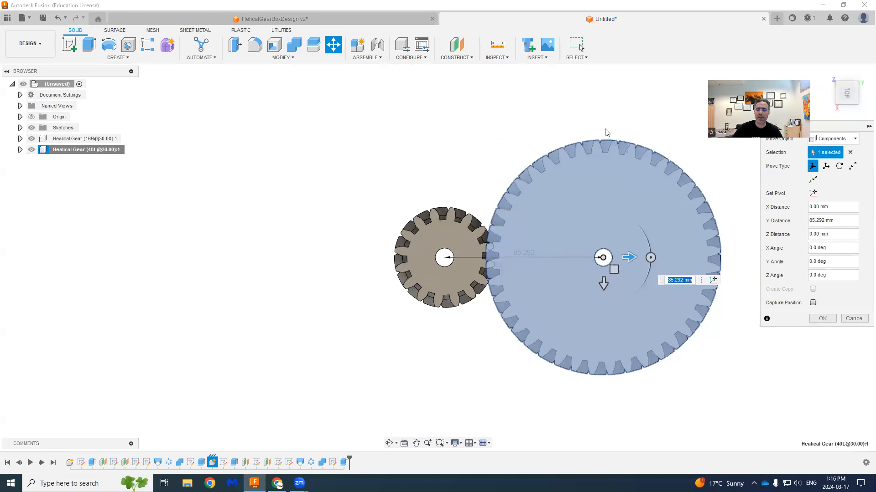
type("8")
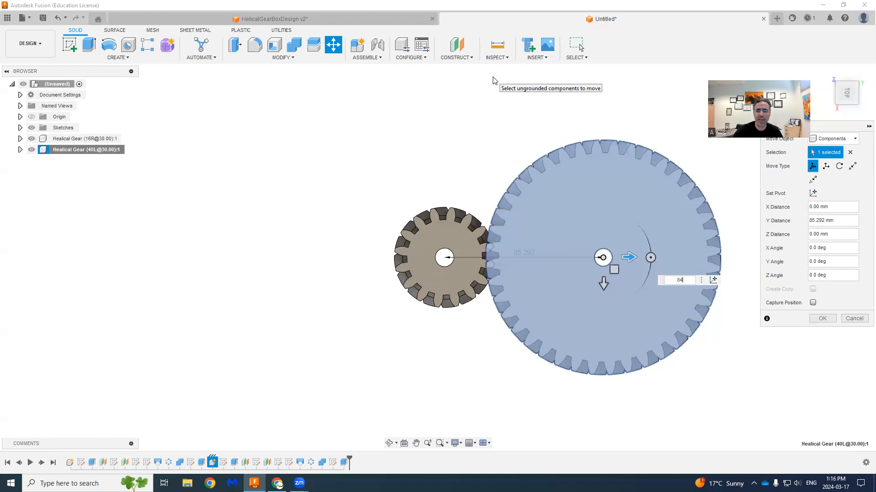
type("4")
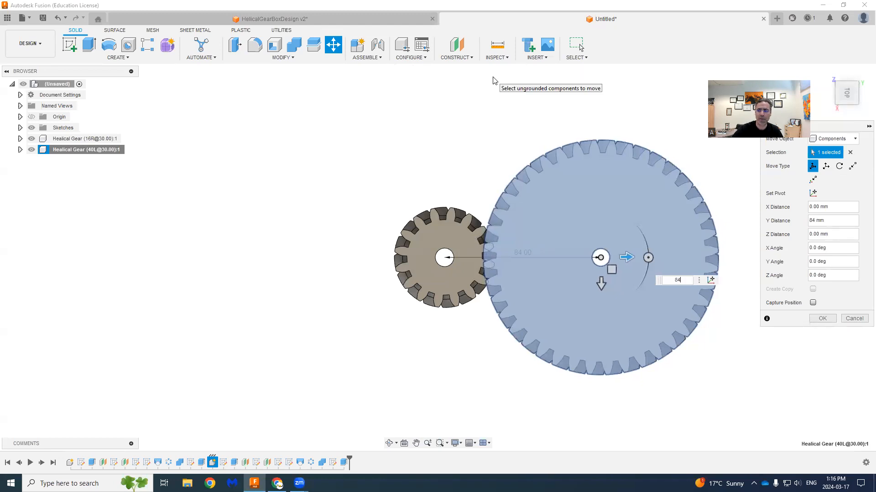
left_click(821, 319)
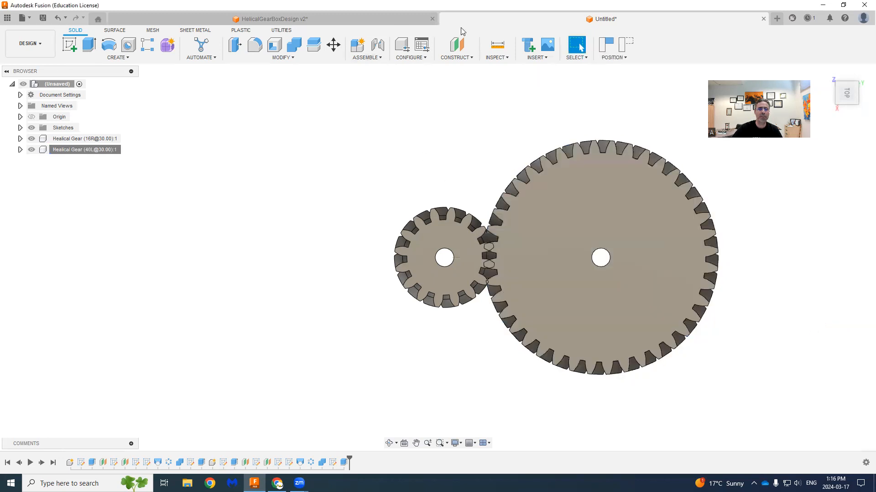
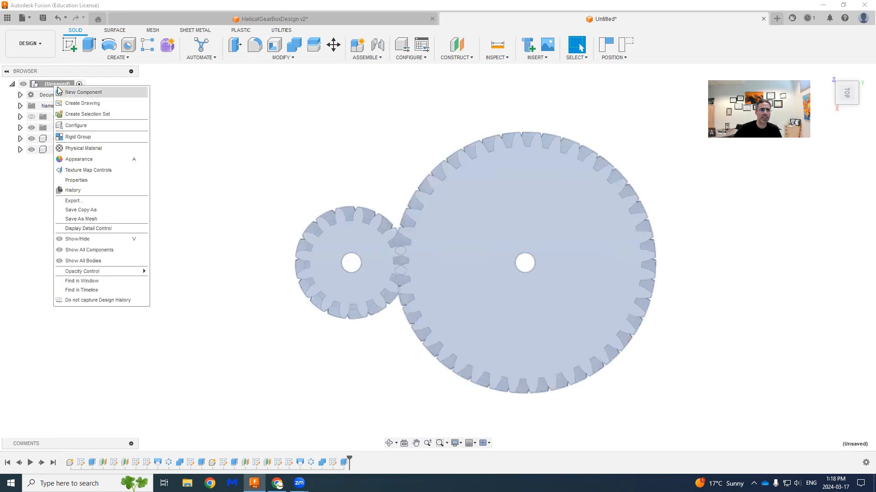
- Create a new internal component under the root, capture the gears' positions, and start a sketch on the horizontal origin plane
left_click(64, 93)
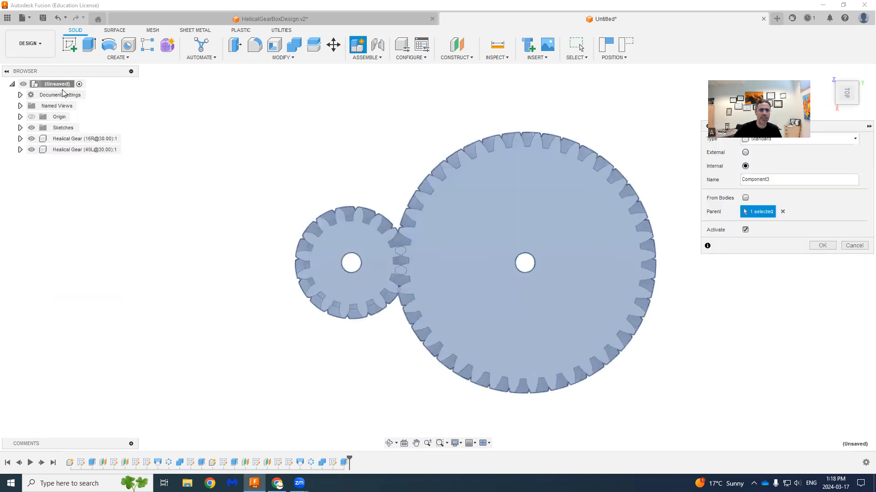
left_click(823, 245)
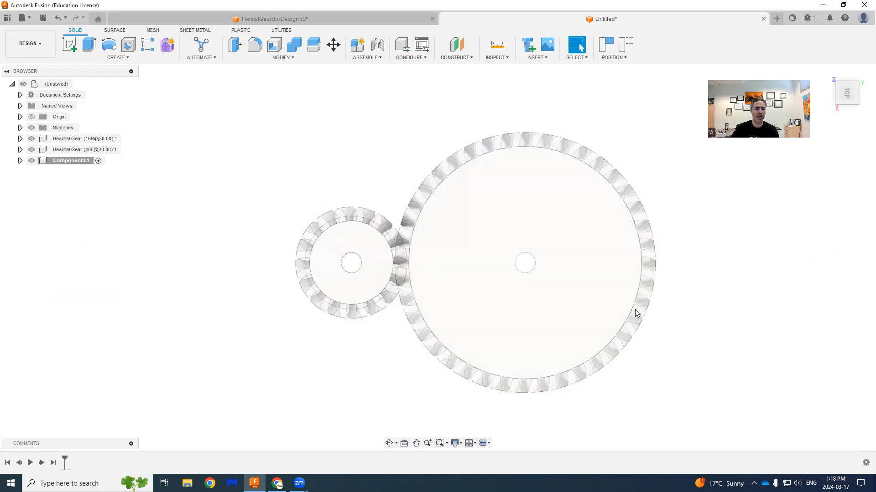
left_click(70, 44)
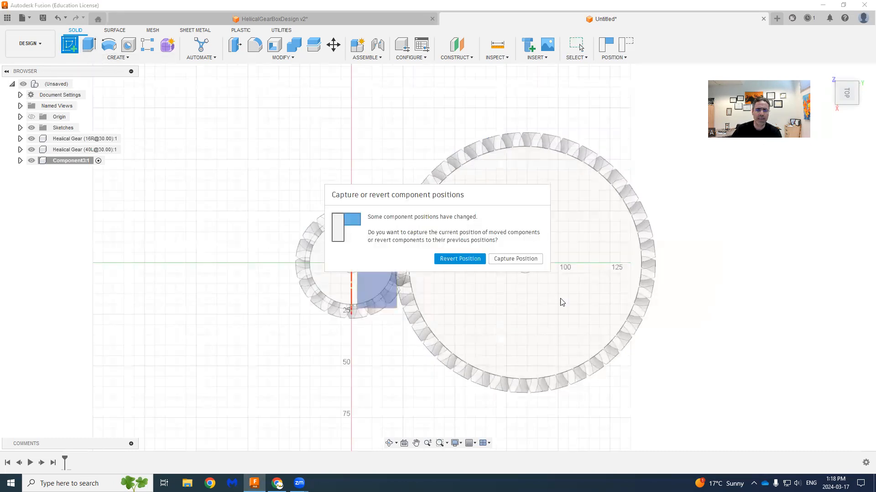
left_click(514, 259)
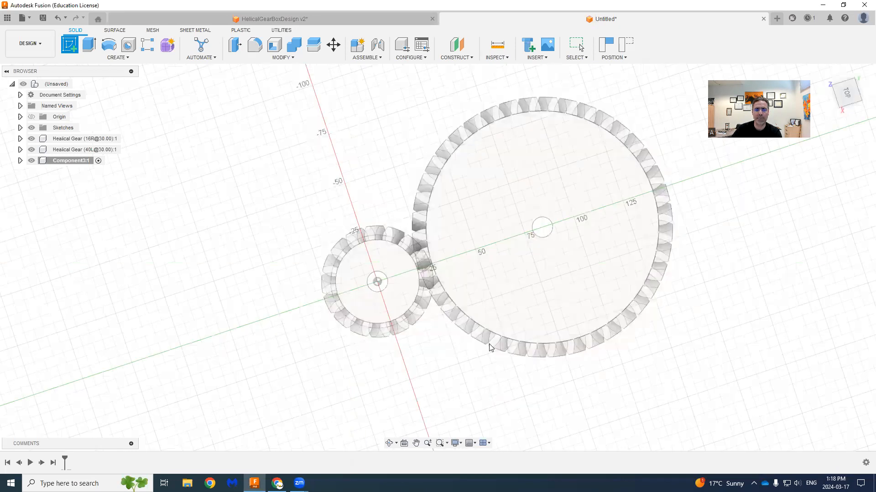
left_click(469, 372)
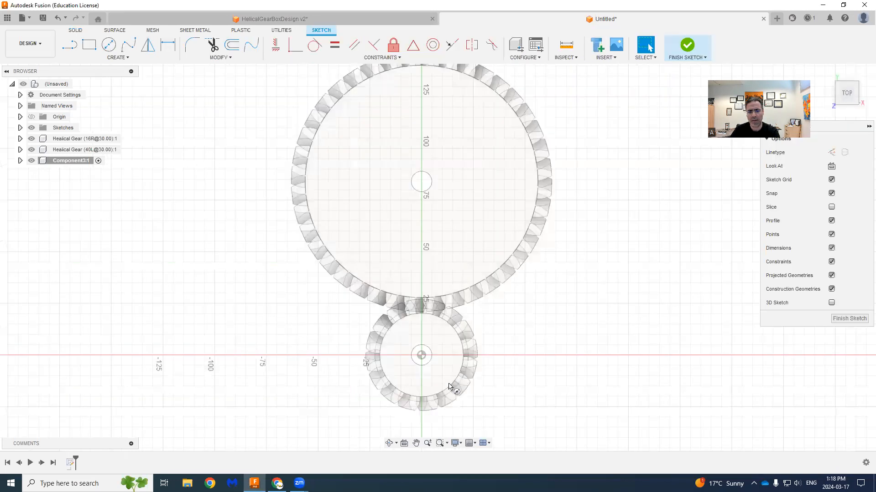
- Draw a 10 mm diameter circle centred on the origin, at the 16-tooth gear's shaft hole
key("c")
left_click(421, 355)
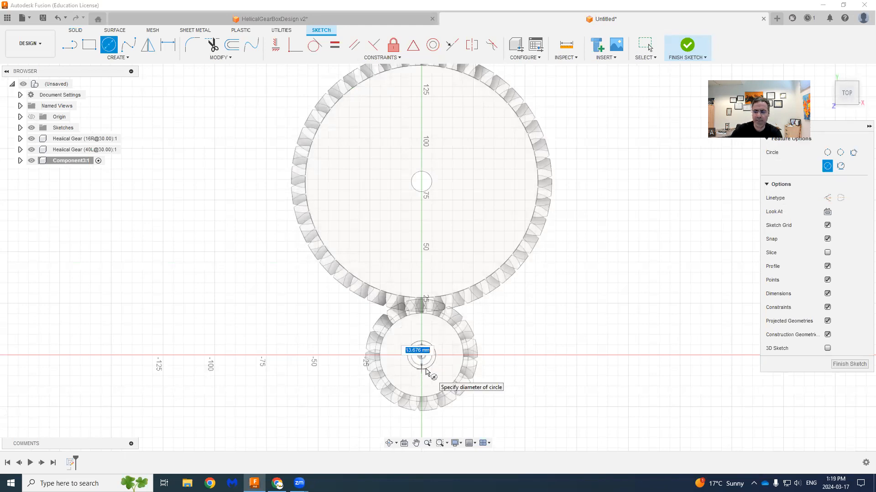
key("Return")
key("Escape")
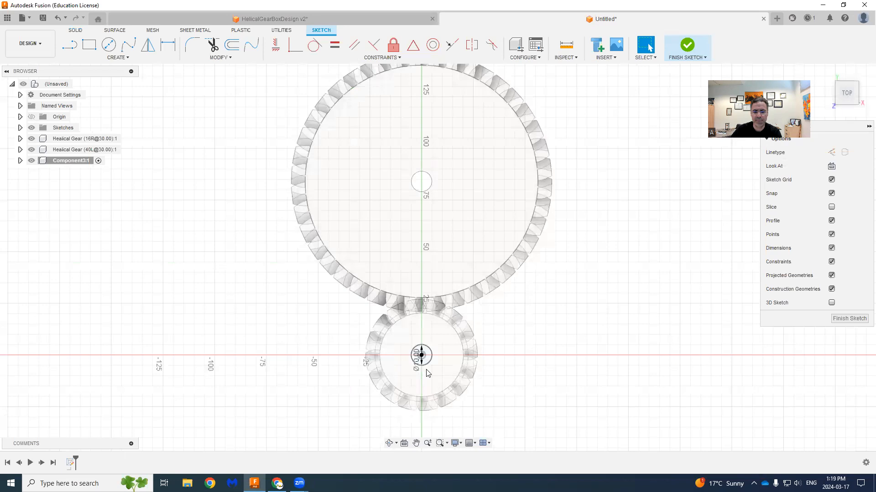
- Draw an 84 mm line from the origin straight to the centre of the 40-tooth gear's shaft hole
left_click(70, 44)
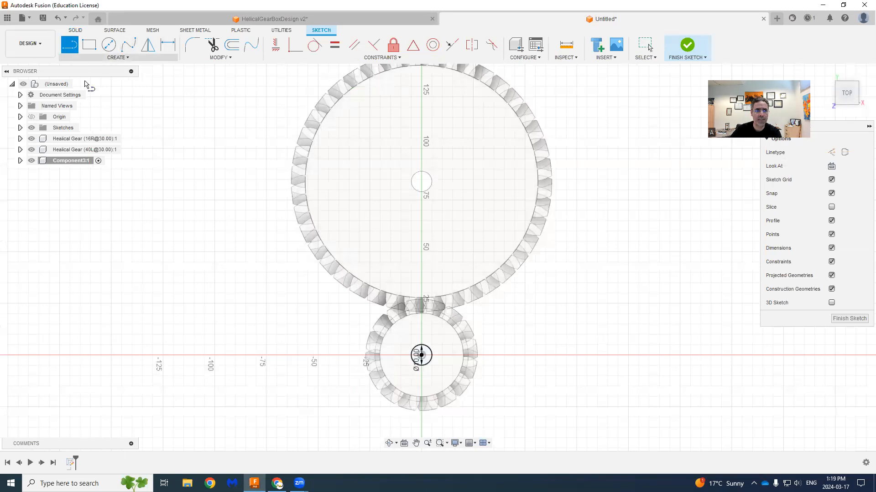
left_click(421, 355)
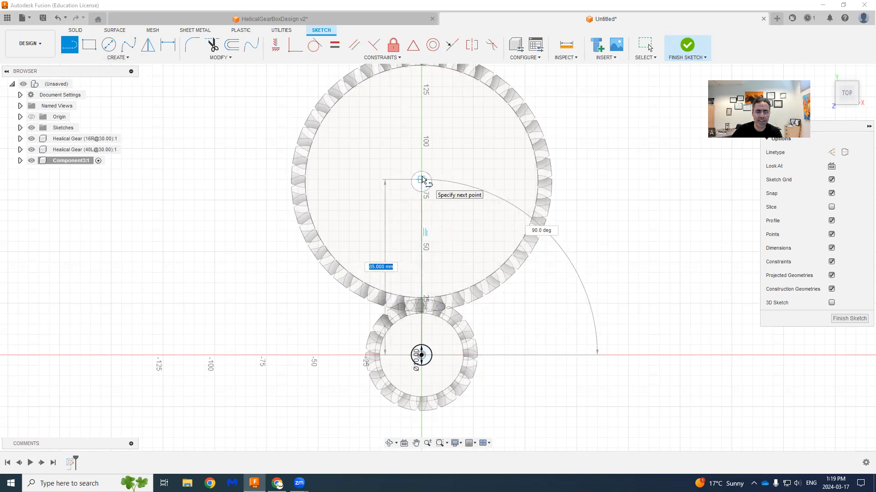
key("Return")
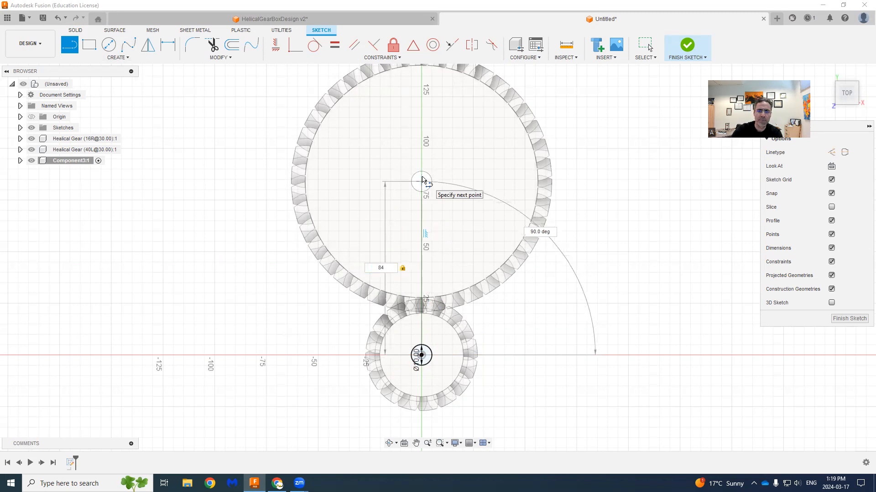
key("Escape")
- Draw a 10 mm diameter circle at the line's end in the 40-tooth gear's hole and finish the sketch
key("c")
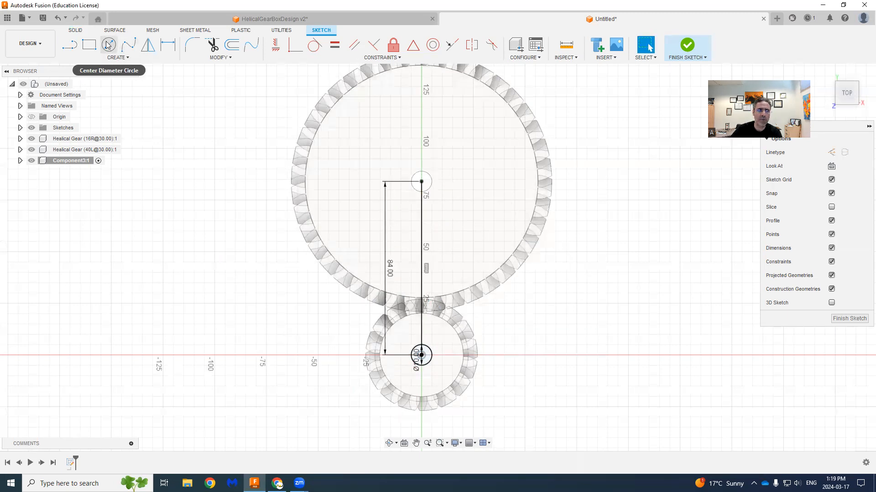
left_click(422, 182)
type("10")
key("Return")
key("Escape")
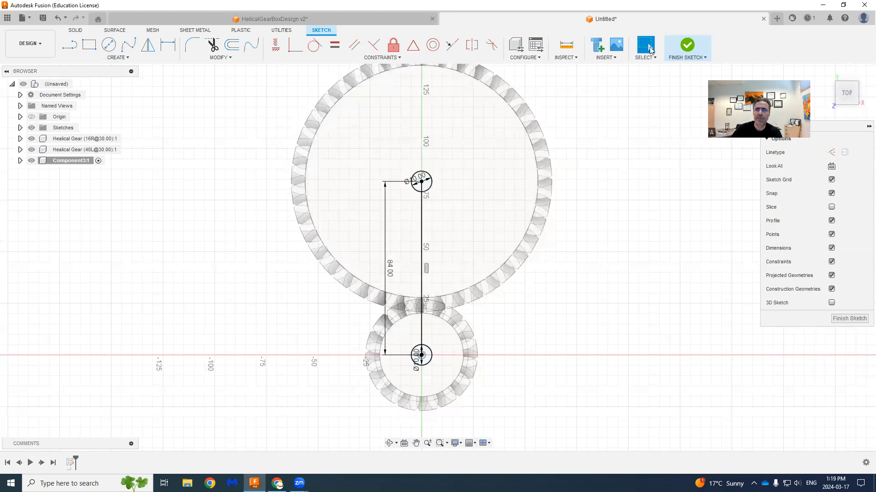
left_click(685, 48)
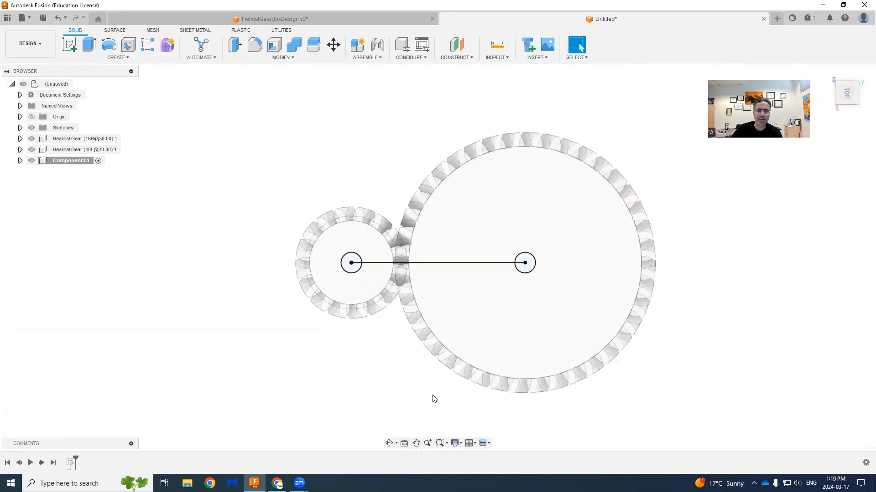
- Extrude both 10 mm circles in two directions as new shaft bodies, 20 mm up through the gears and 10 mm down
middle_click_drag(558, 395, 581, 299, "shift")
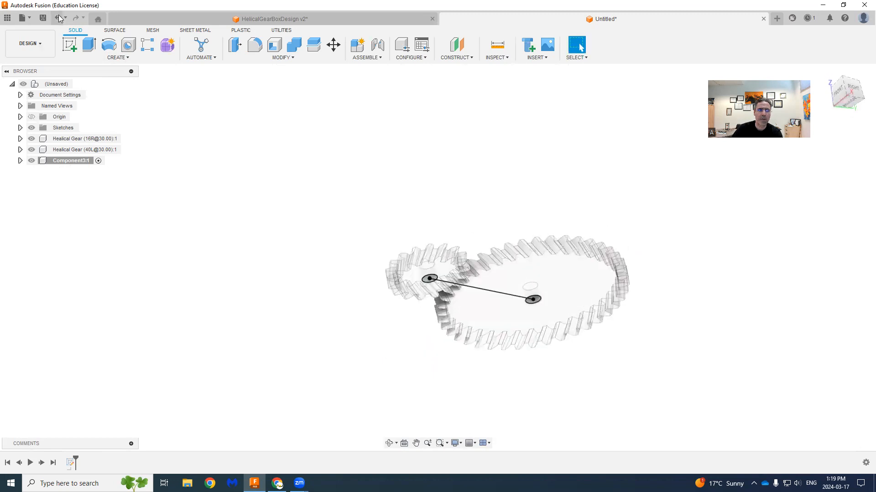
left_click(97, 49)
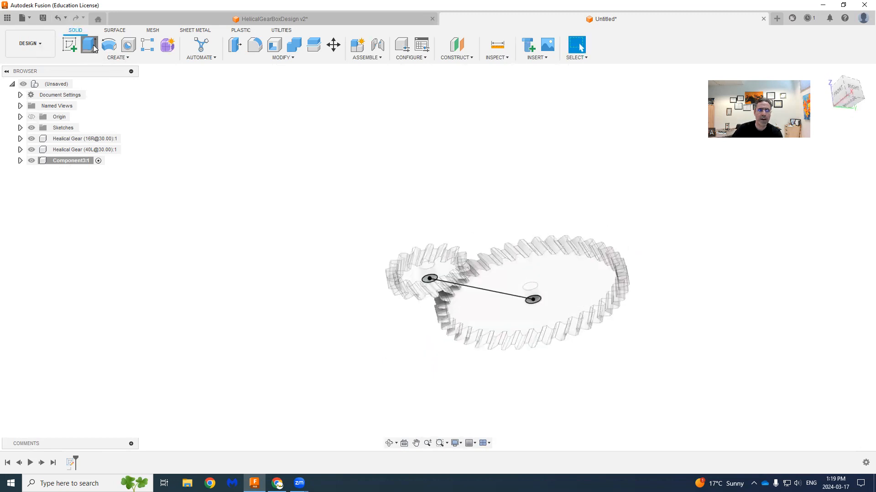
left_click(425, 281)
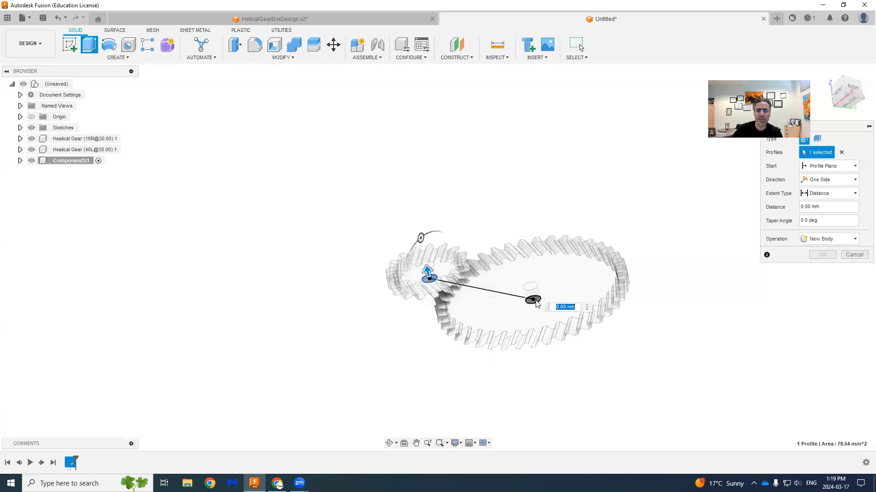
left_click(539, 303)
left_click(821, 179)
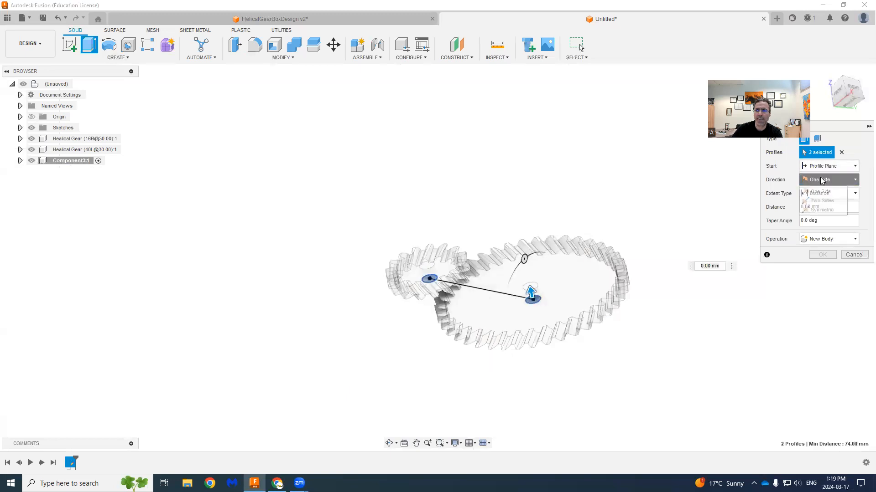
left_click(821, 201)
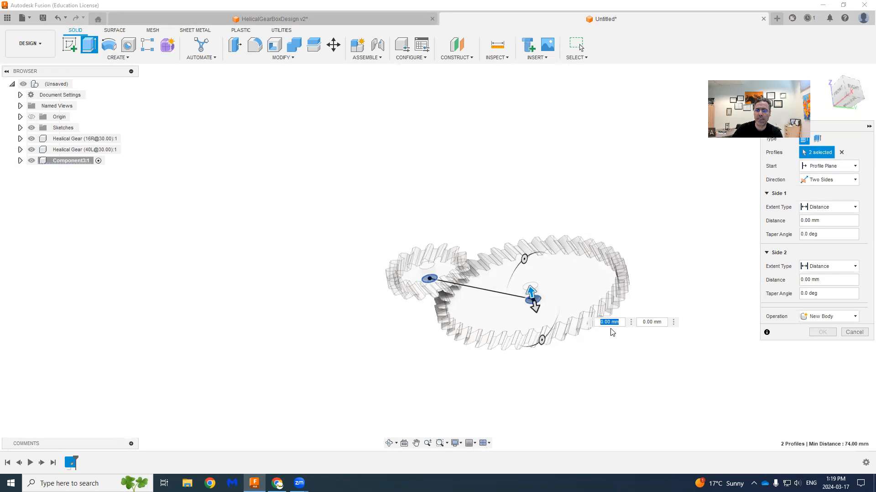
type("10")
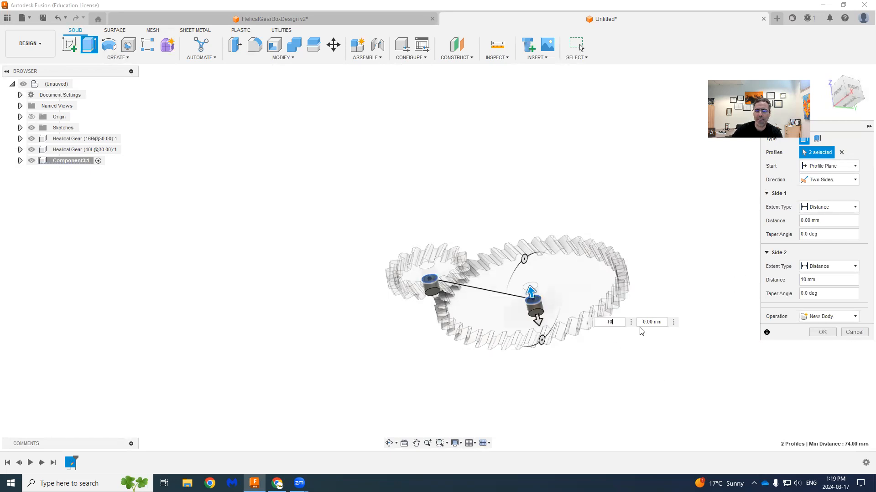
type("2")
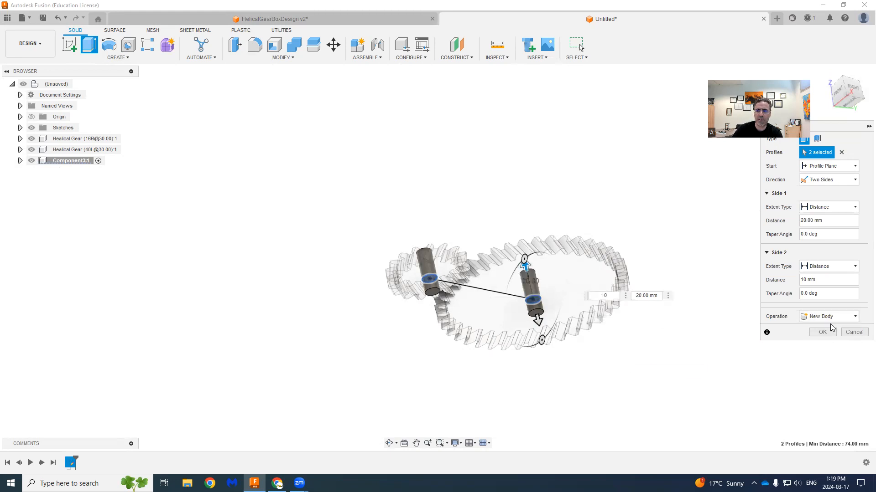
left_click(825, 331)
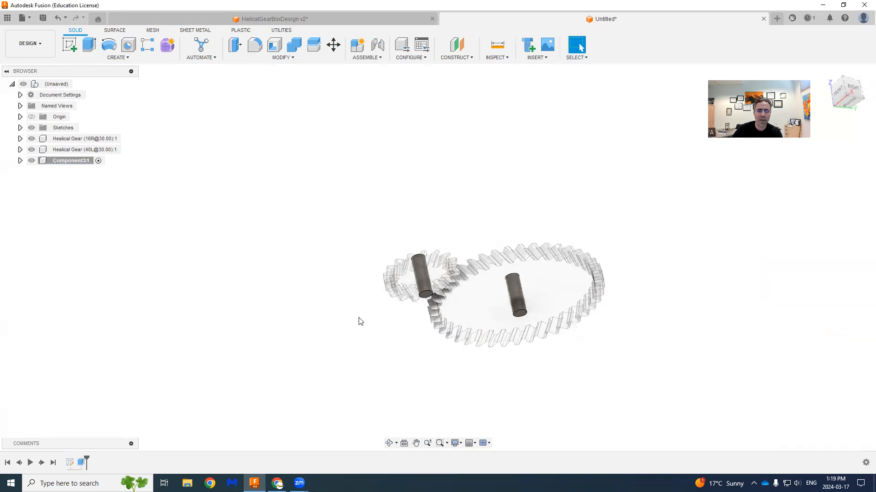
- Sketch a 20 mm by 105 mm rectangle spanning both shafts on the lower end face of the 16-tooth gear's shaft
middle_click_drag(370, 361, 414, 367, "shift")
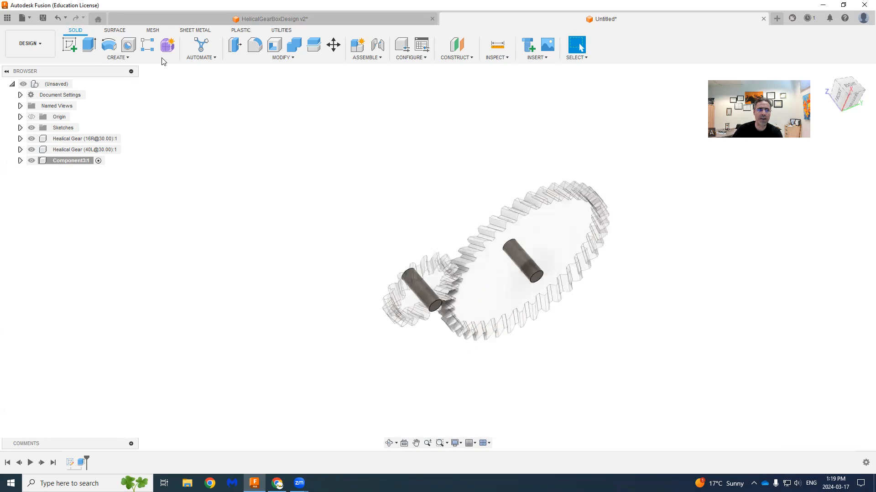
left_click(75, 42)
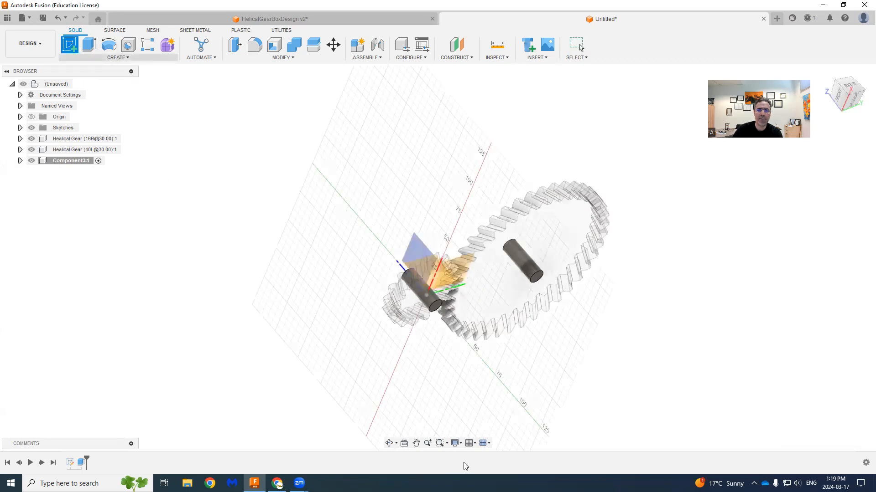
left_click(413, 404)
key("r")
scroll(400, 395, "up", 2)
left_click(378, 391)
type("20")
key("Tab")
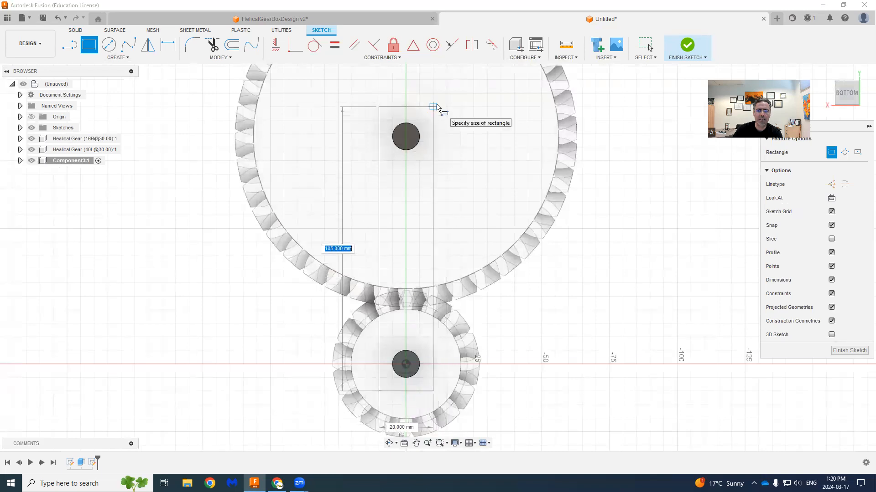
left_click(436, 108)
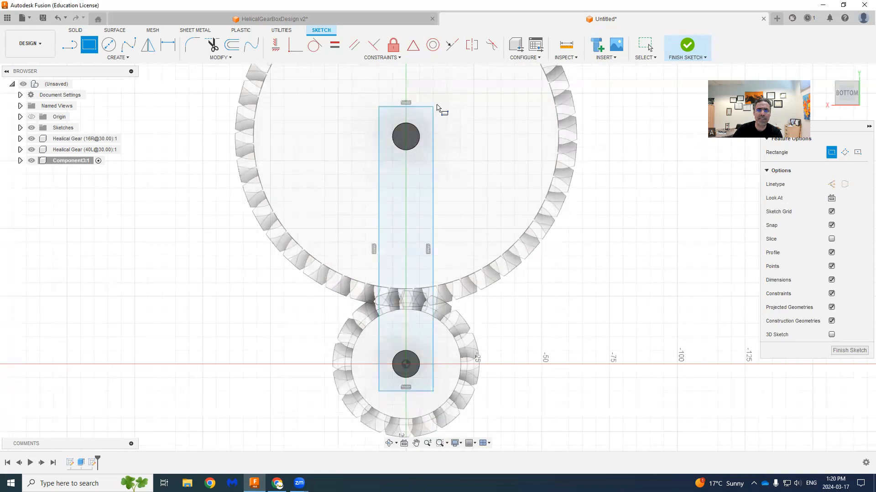
left_click(693, 47)
- Try to extrude only the rectangle profile around the shaft circle 5 mm away from the gears, and undo that extrusion
middle_click_drag(612, 221, 591, 206, "shift")
key("e")
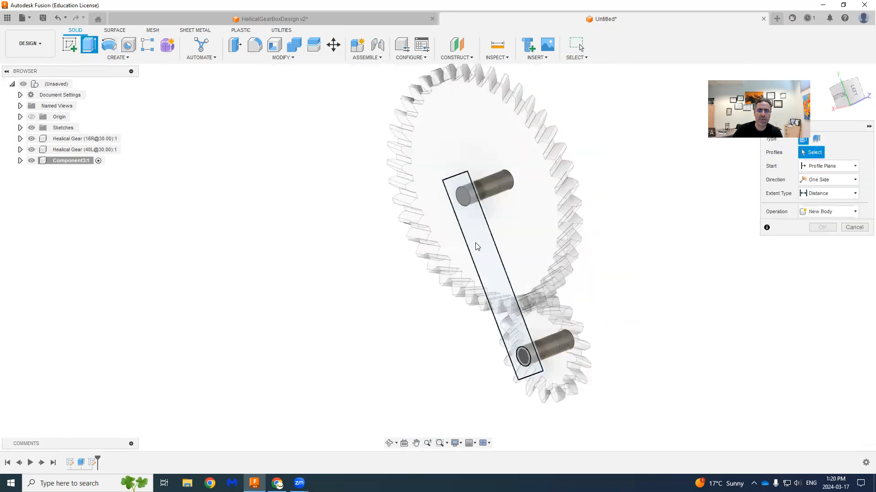
left_click(477, 247)
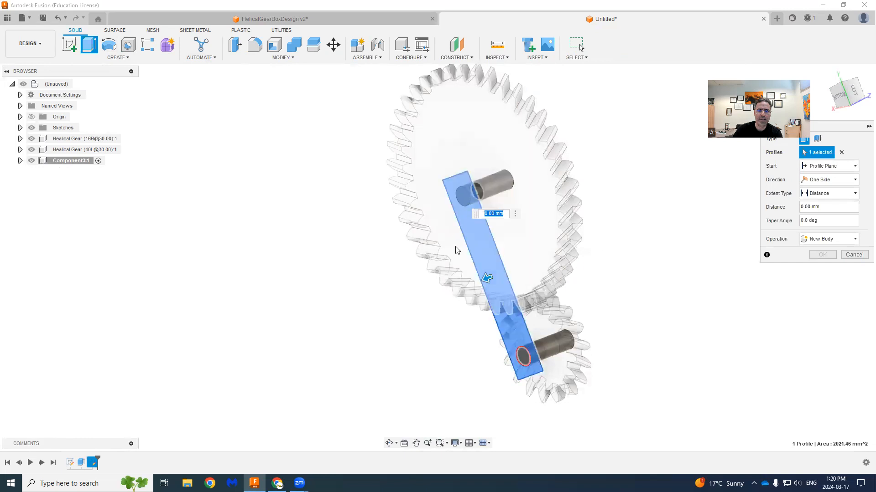
left_click_drag(487, 278, 471, 286)
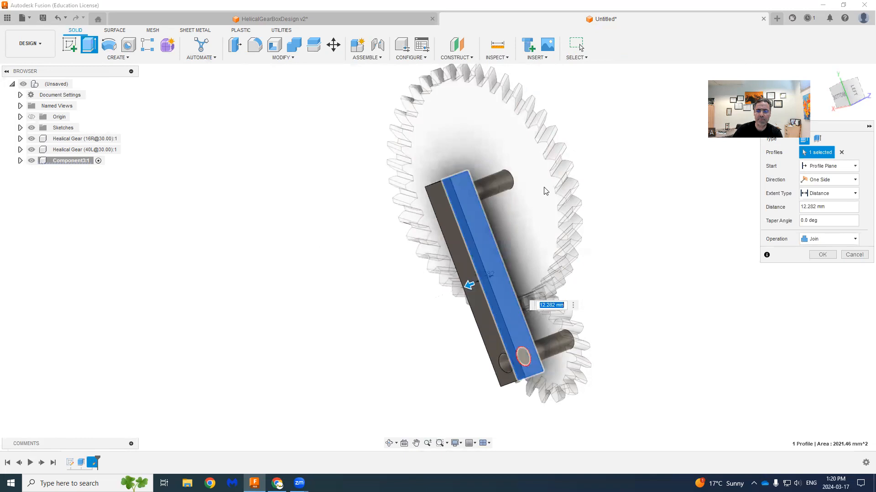
type("5")
key("Return")
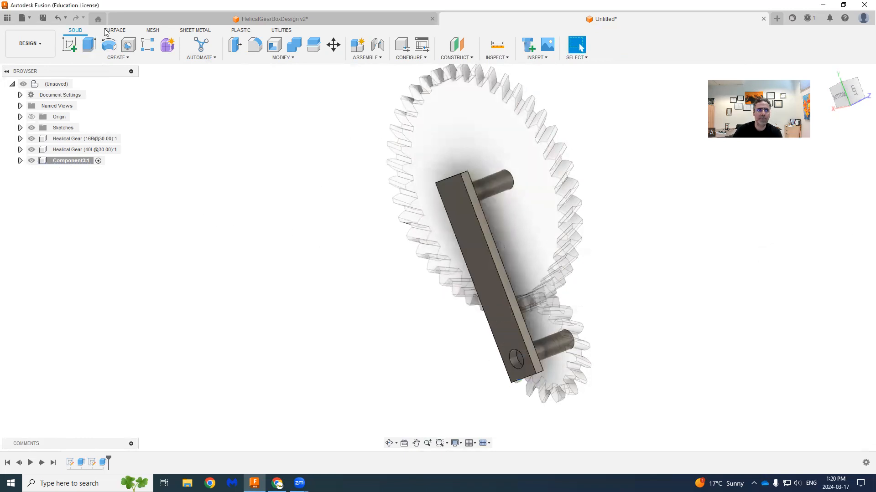
left_click(57, 17)
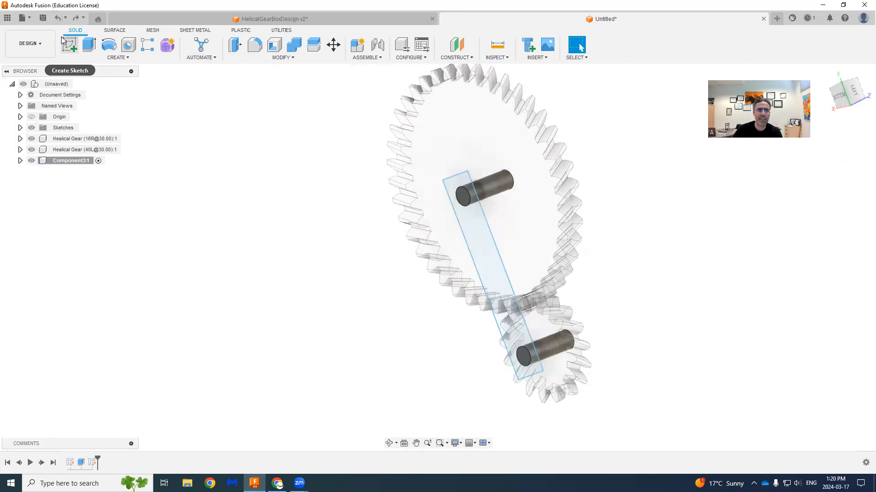
- Extrude the rectangle together with the shaft circle inside it 5 mm away from the gears to form the connecting bar
left_click(89, 46)
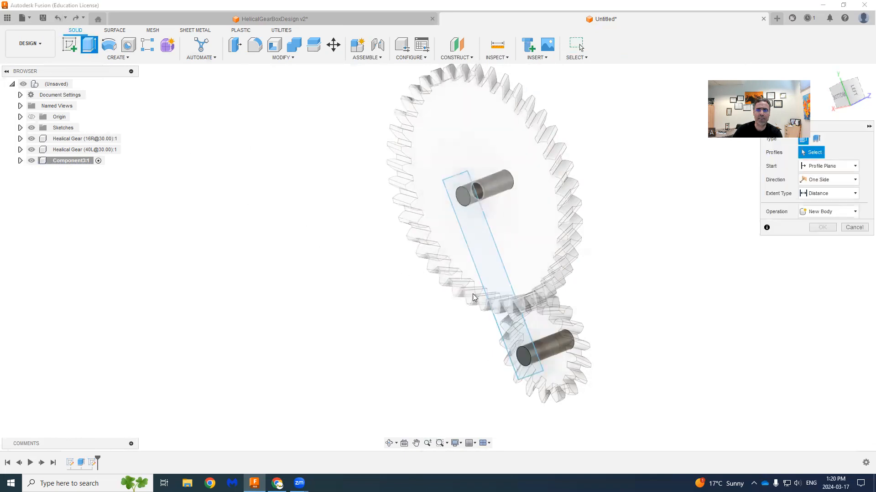
left_click(479, 249)
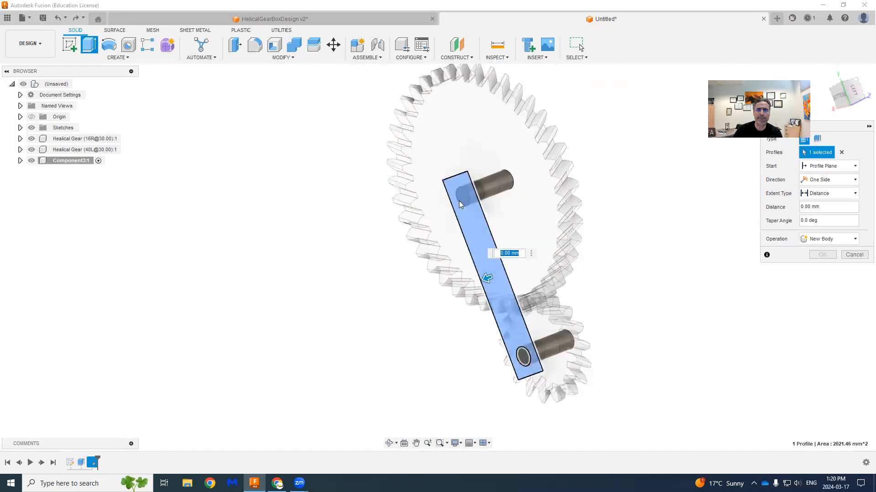
left_click(523, 355)
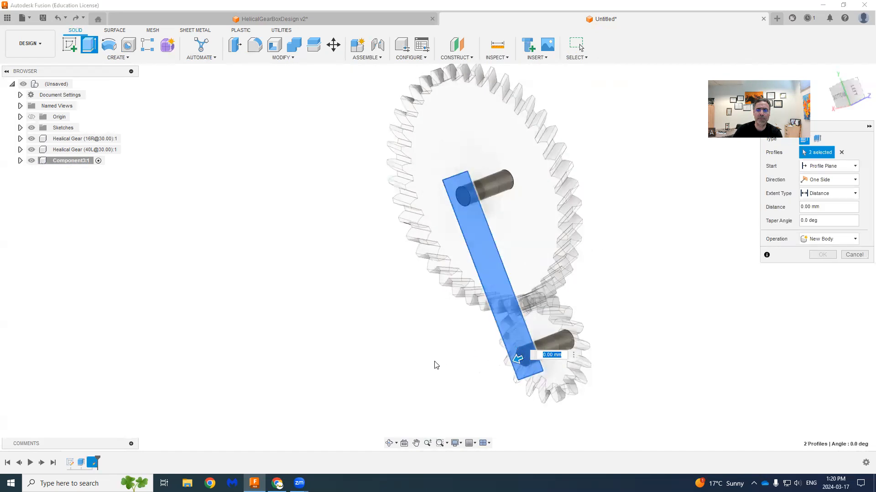
type("5")
key("Return")
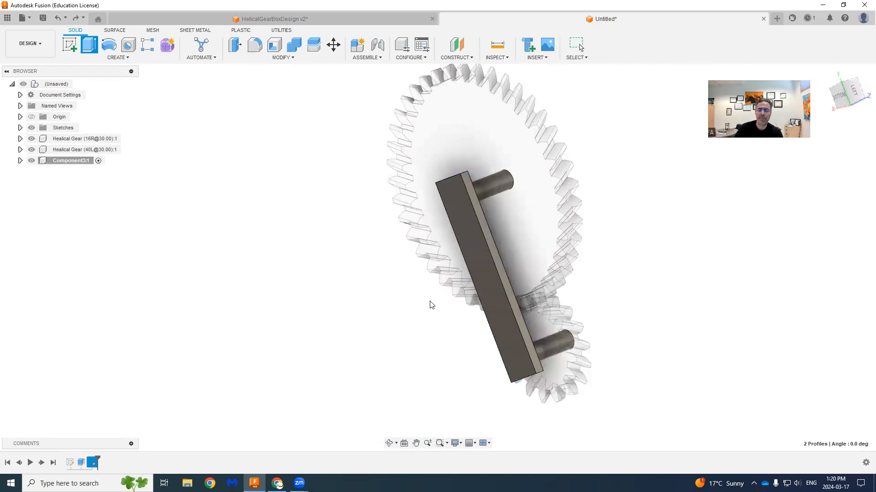
- Activate the root component so the gears and the shaft bracket are all editable at the top level
middle_click_drag(388, 300, 354, 401, "shift")
left_click(79, 84)
left_click(354, 219)
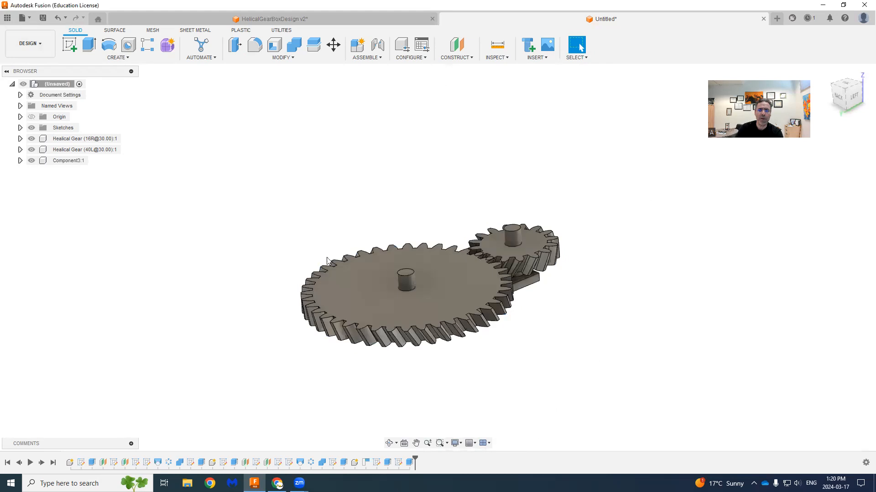
- Hide the 16-tooth and 40-tooth gears so that only the bracket with its two shafts is displayed
middle_click_drag(368, 314, 357, 292, "shift")
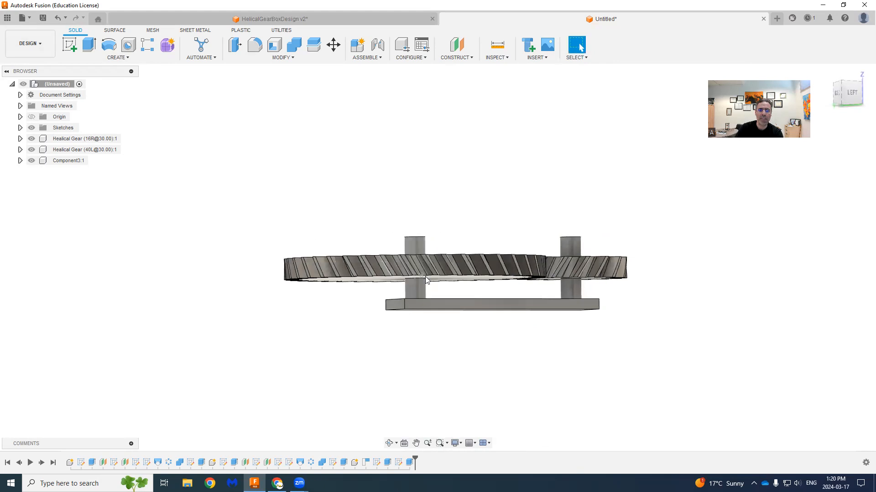
scroll(424, 288, "up", 5)
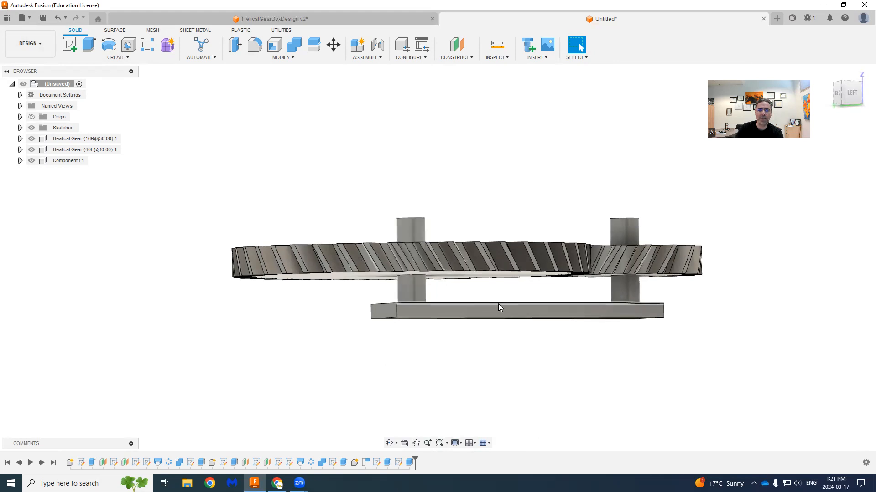
mouse_move(510, 298)
middle_mouse_down("shift")
mouse_move(512, 312)
mouse_move(509, 295)
middle_mouse_up("shift")
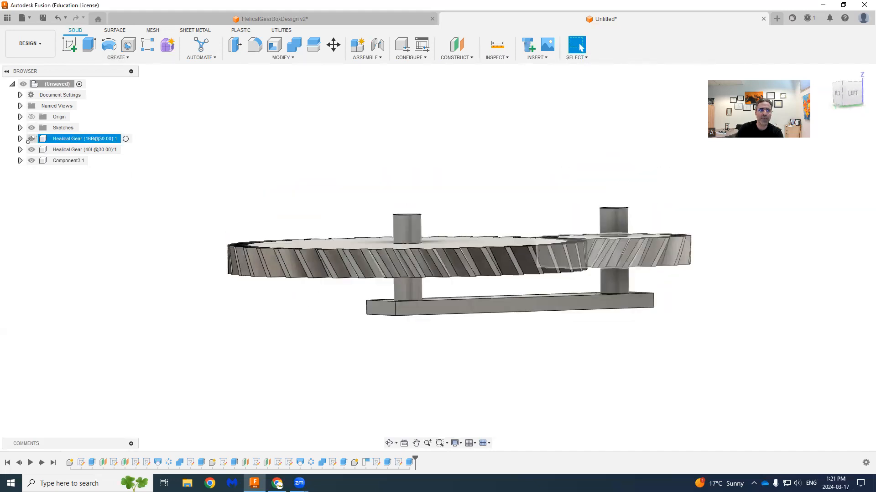
left_click(32, 139)
left_click(31, 150)
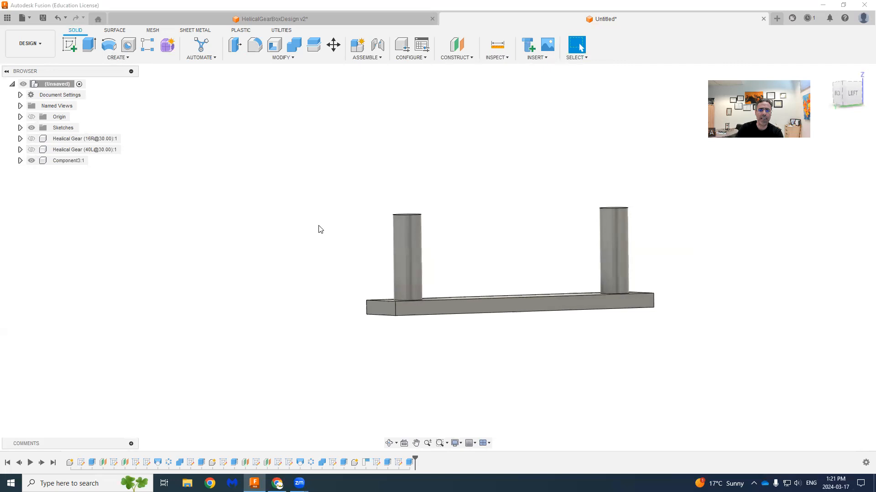
- Sketch a 15 mm circle concentric with the 40-tooth gear's shaft on the connecting bar's gear-side face
middle_click_drag(321, 230, 310, 246, "shift")
left_click(71, 44)
left_click(424, 253)
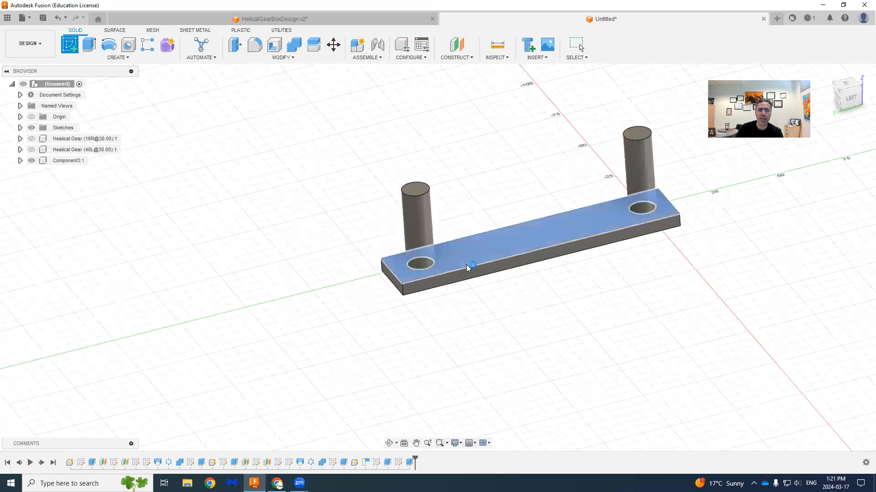
left_click(466, 265)
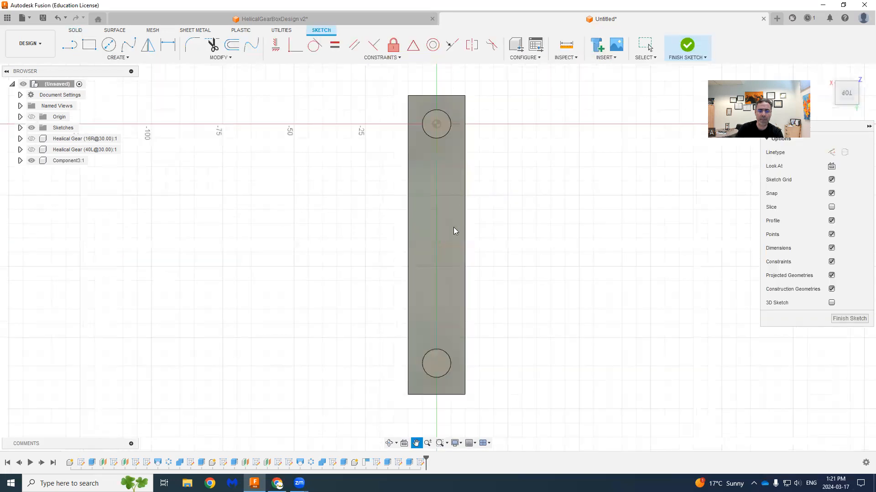
key("c")
left_click(436, 364)
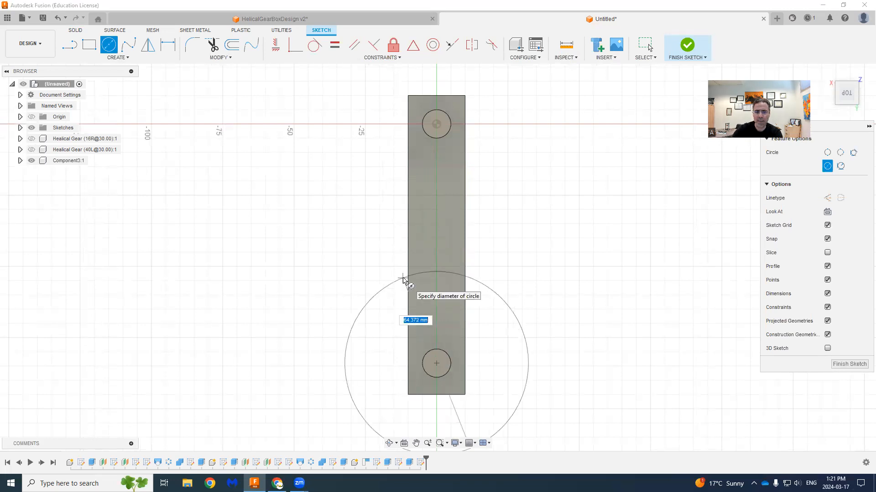
key("Return")
key("Escape")
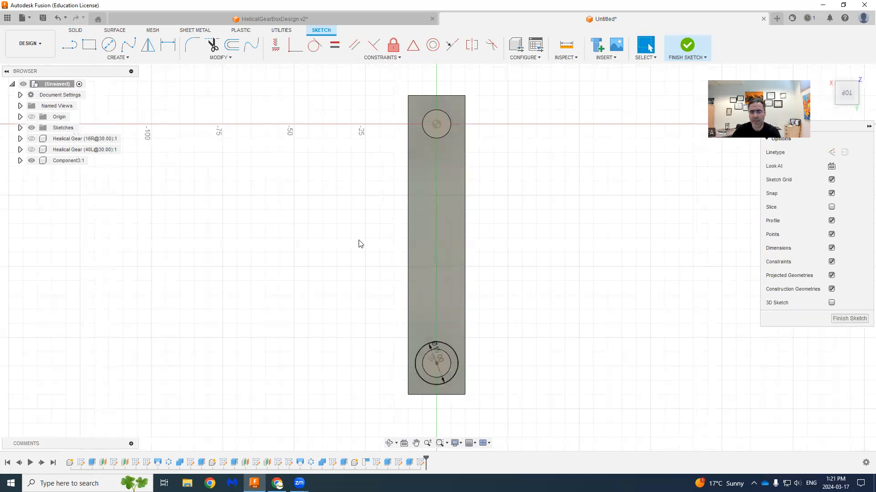
- Add a 15 mm circle concentric with the 16-tooth gear's shaft and finish the sketch
key("c")
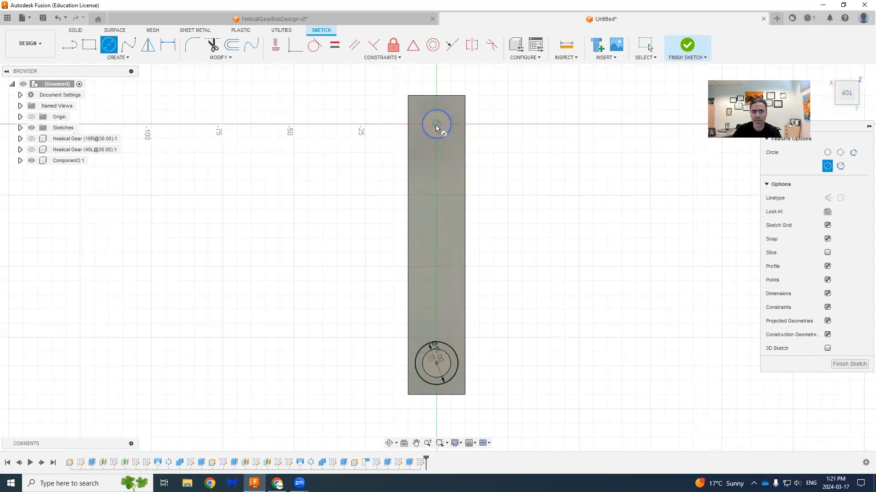
left_click(438, 125)
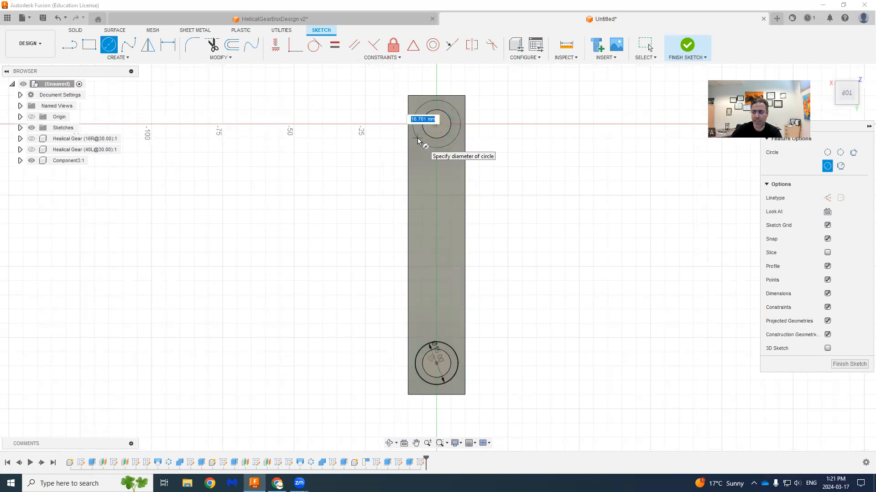
type("15")
key("Return")
key("Escape")
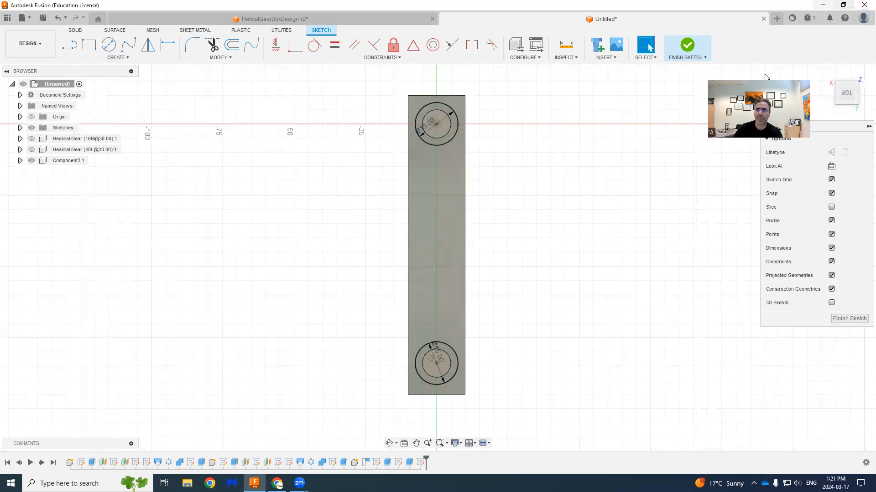
left_click(687, 45)
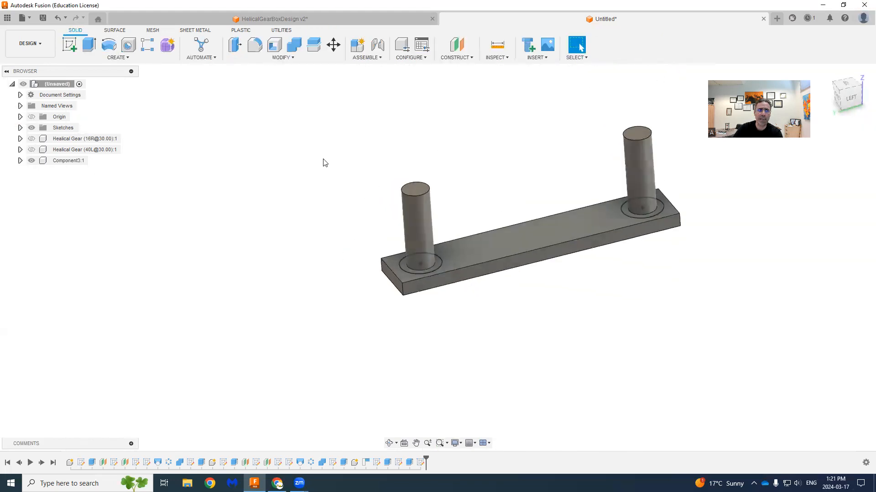
- Extrude both ring profiles around the shafts 10 mm toward the gear side to form spacer collars
left_click(89, 44)
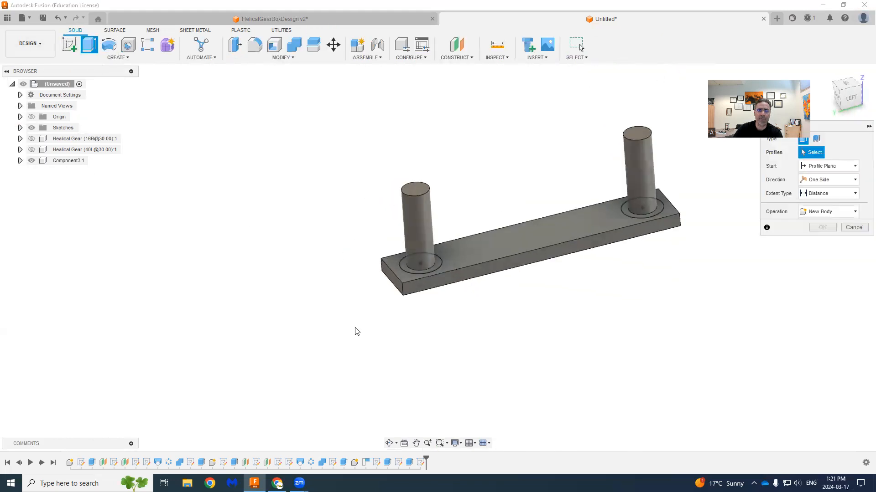
left_click(417, 274)
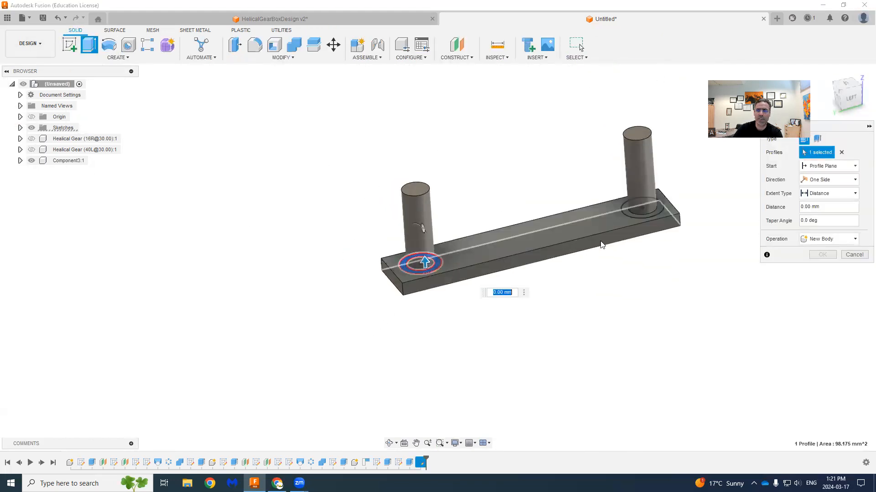
left_click(635, 218)
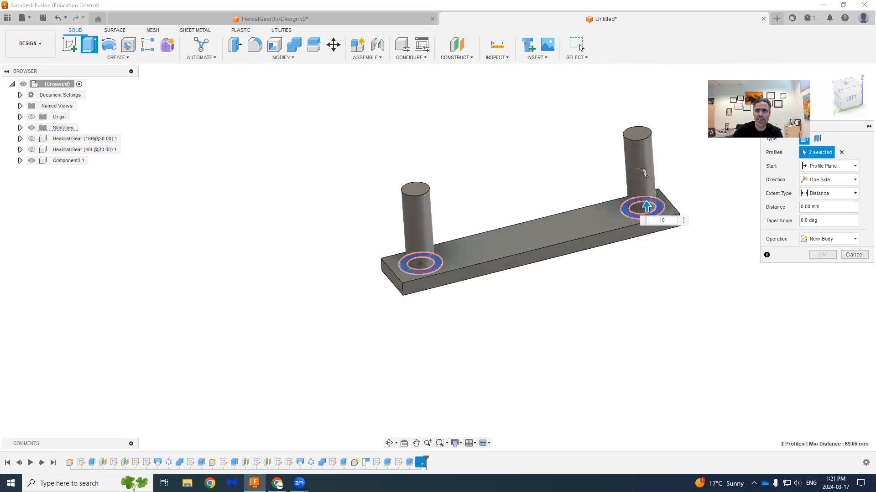
type("10")
key("Return")
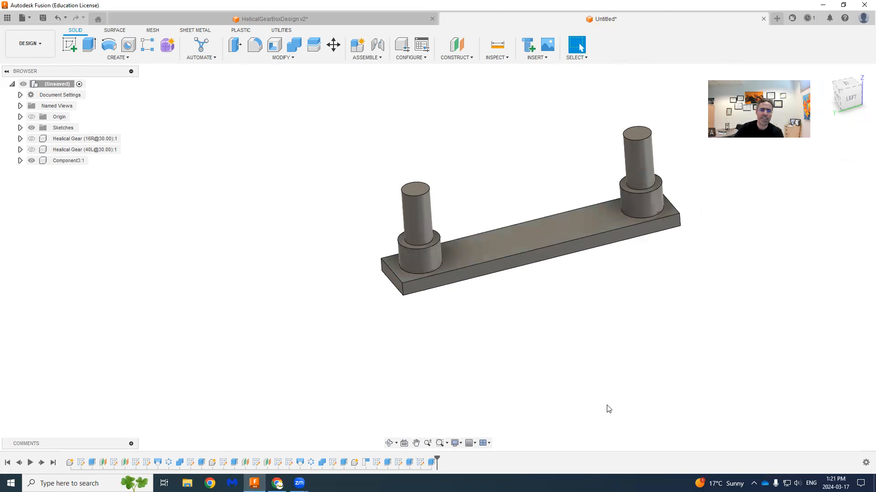
- Show the 16-tooth and 40-tooth gears again on the bracket with the spacer collars
middle_click_drag(475, 368, 371, 374)
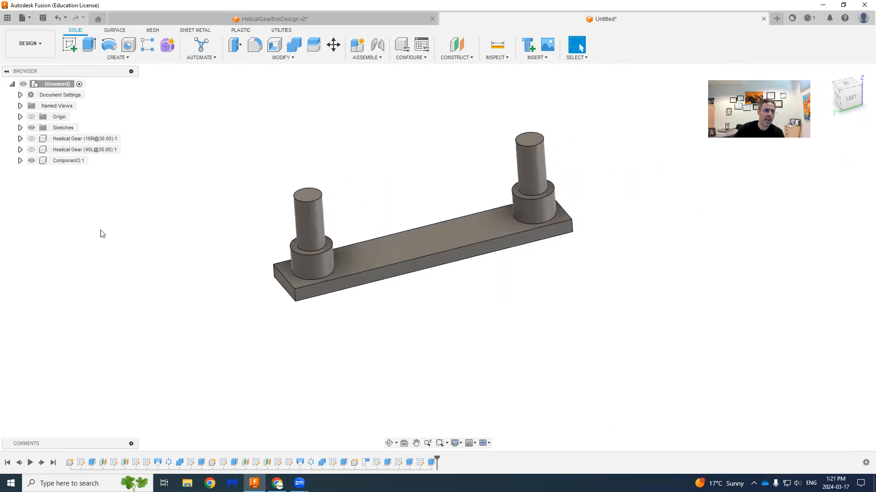
left_click(30, 139)
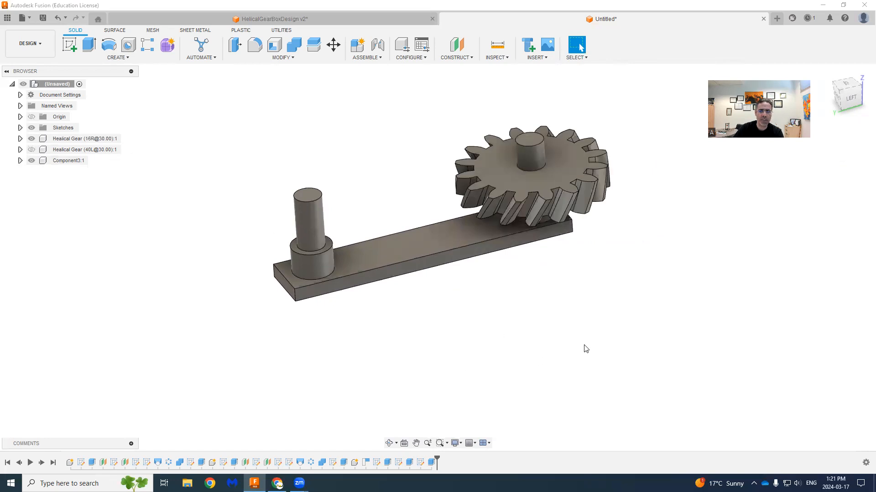
middle_click_drag(551, 316, 550, 292, "shift")
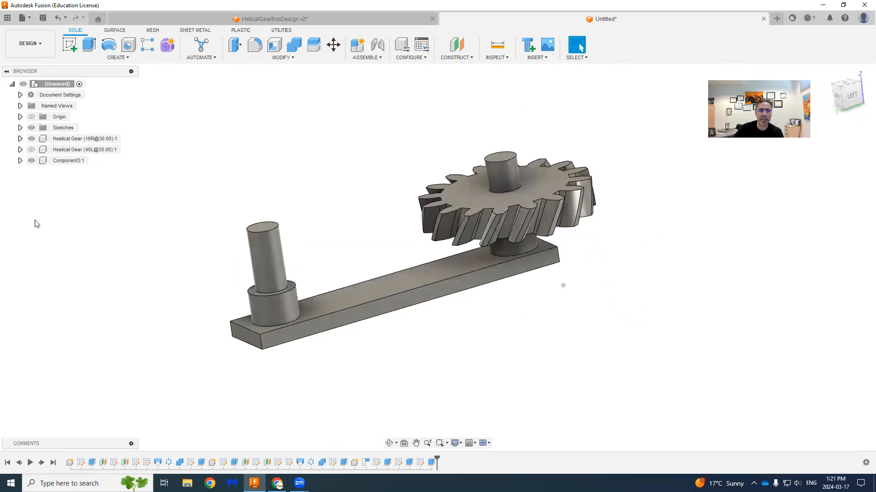
left_click(31, 149)
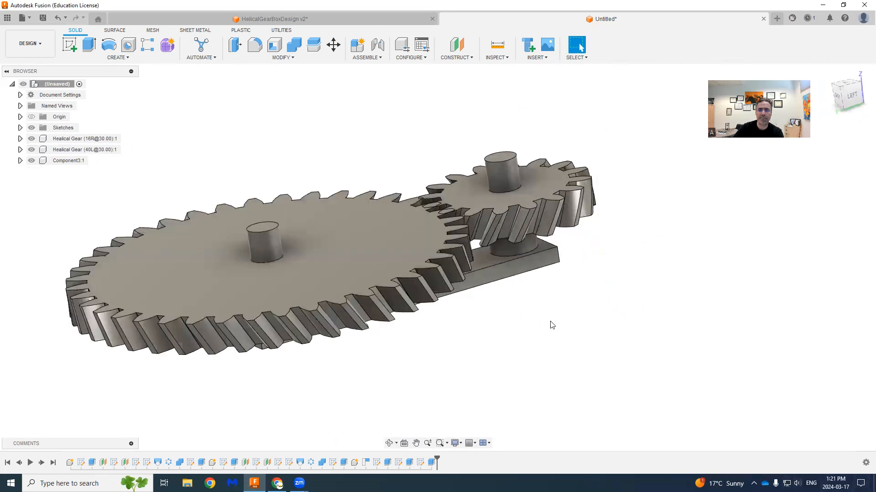
middle_click_drag(543, 326, 553, 343, "shift")
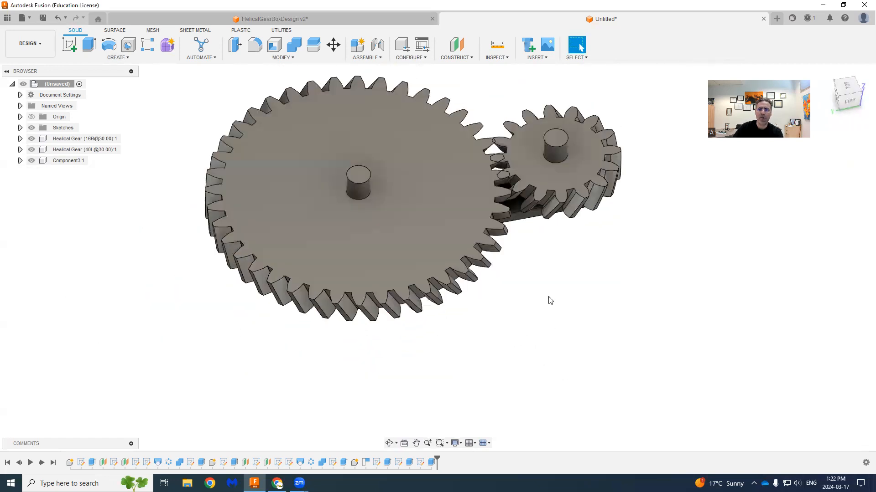
middle_click_drag(550, 301, 559, 354)
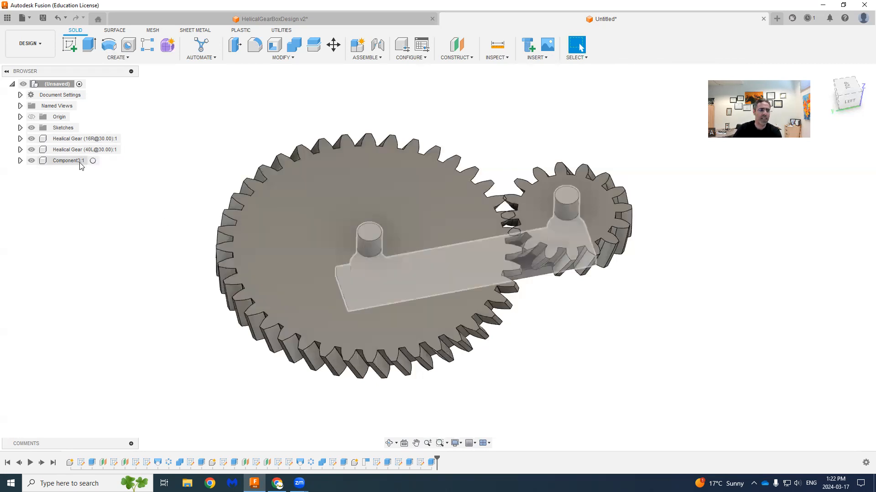
- Rename the shaft bracket component to Base
middle_click_drag(567, 346, 574, 314, "shift")
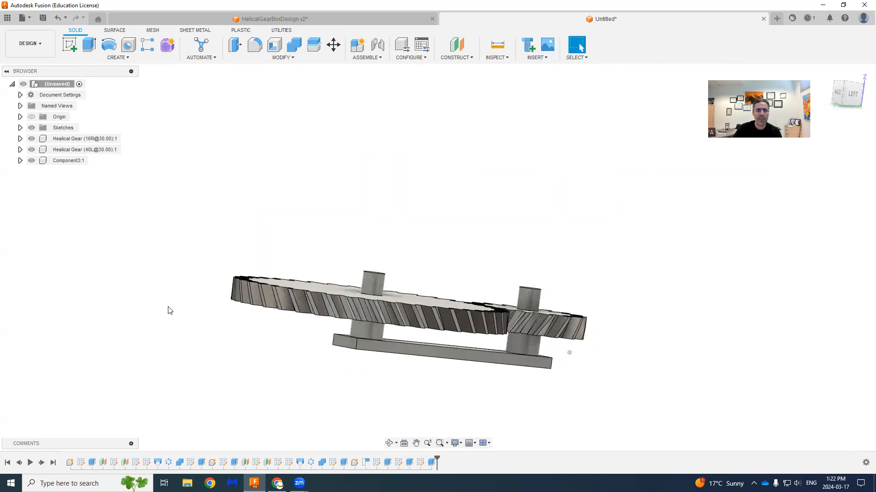
right_click(59, 160)
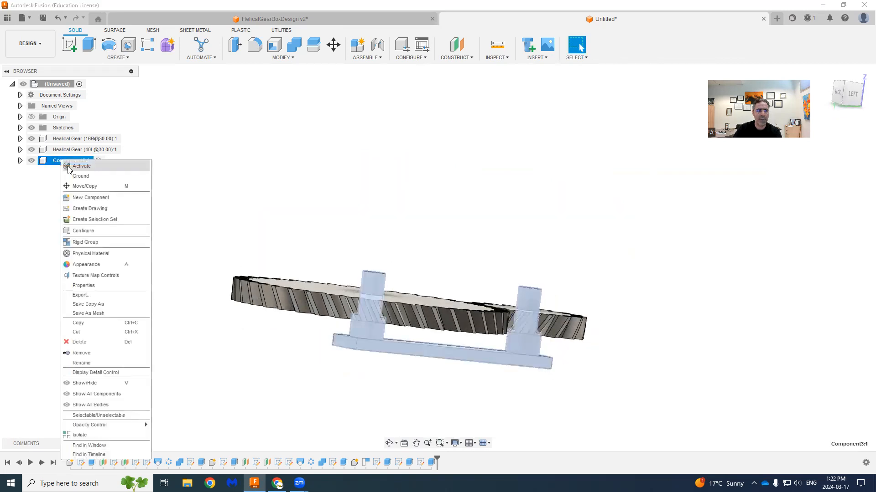
left_click(94, 363)
type("Bas")
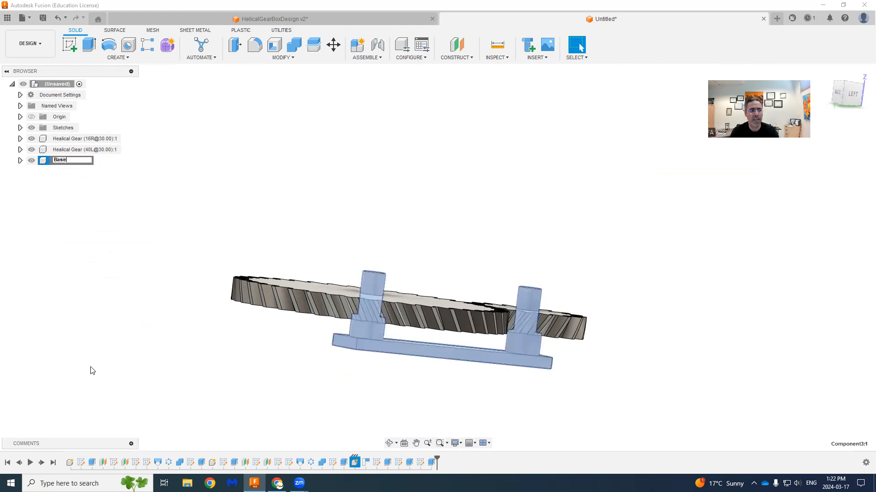
type("e")
key("Return")
- Ground the Base component so it is fixed in place
right_click(62, 159)
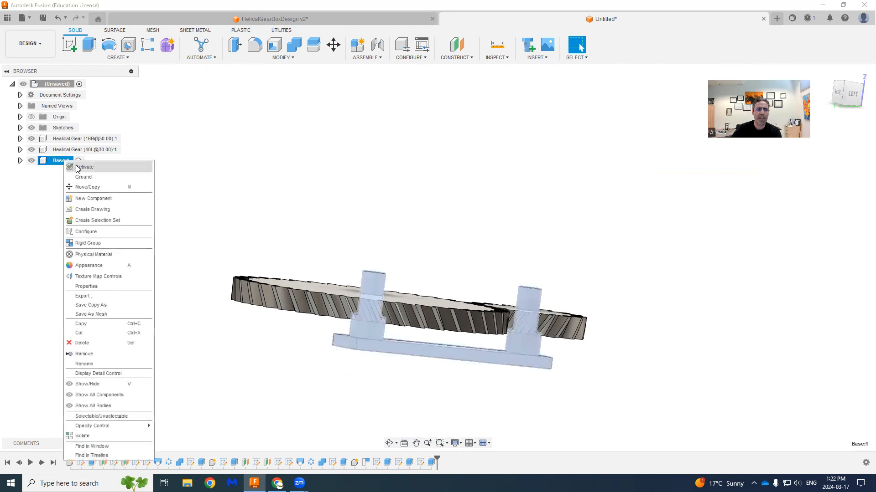
left_click(87, 178)
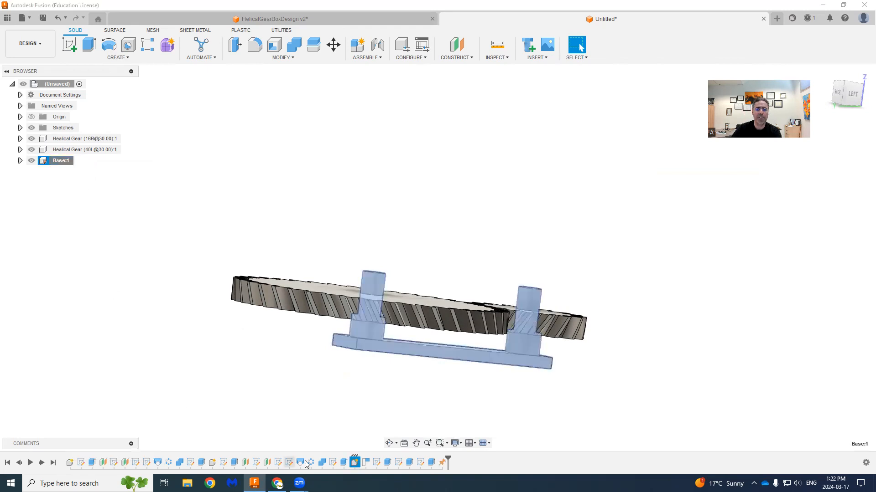
left_click(342, 132)
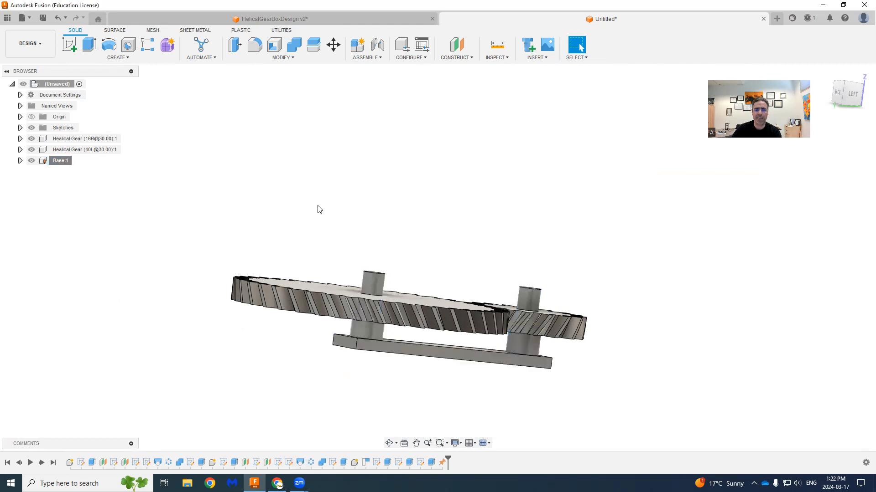
middle_click_drag(328, 201, 368, 192, "shift")
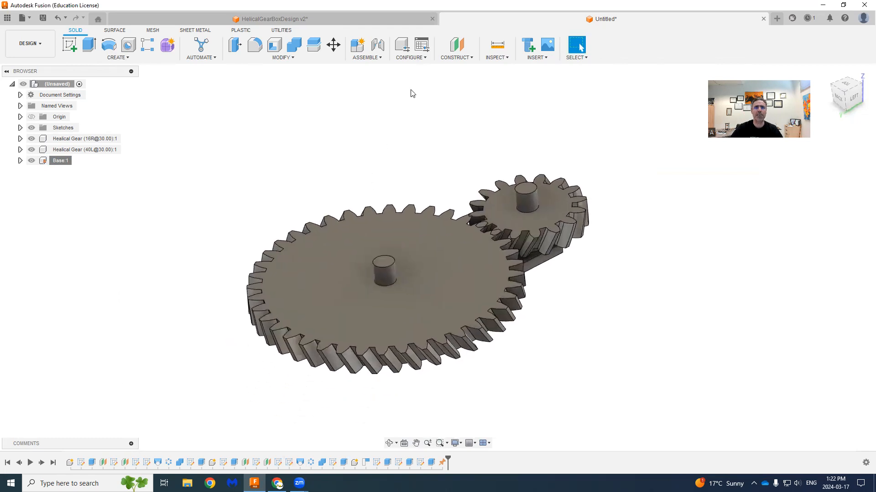
left_click(380, 58)
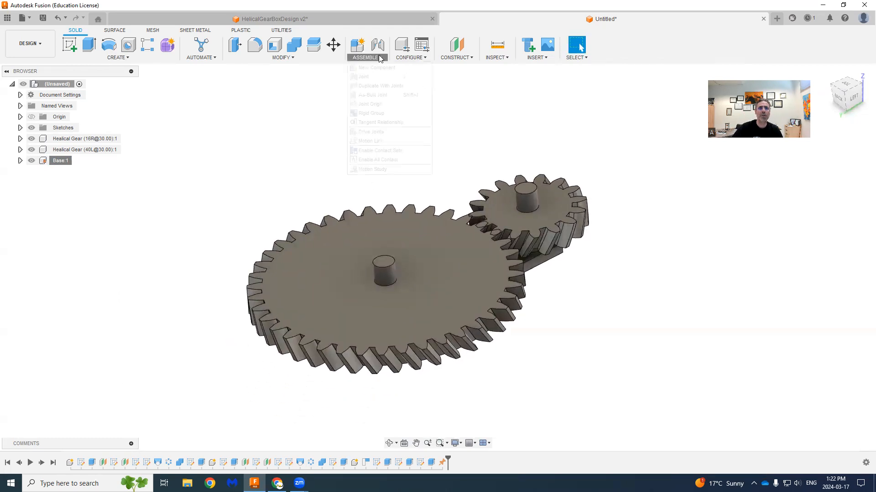
left_click(380, 77)
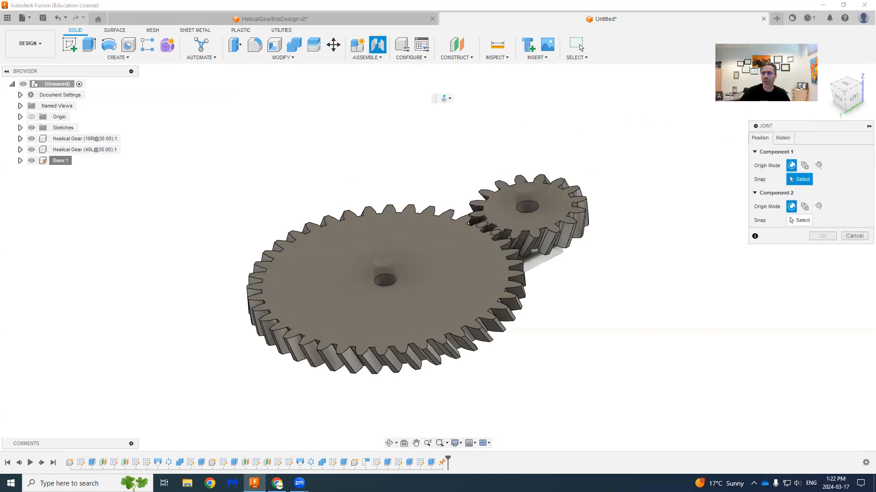
left_click(783, 138)
left_click(800, 152)
left_click(798, 171)
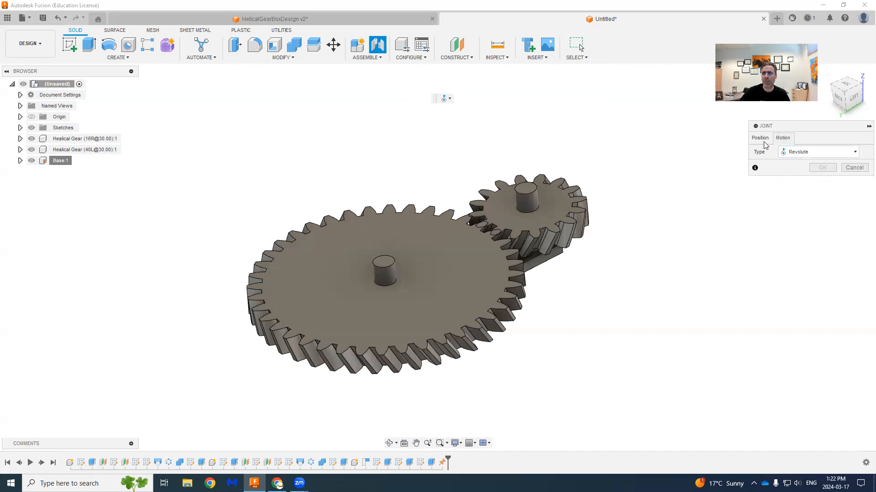
left_click(763, 138)
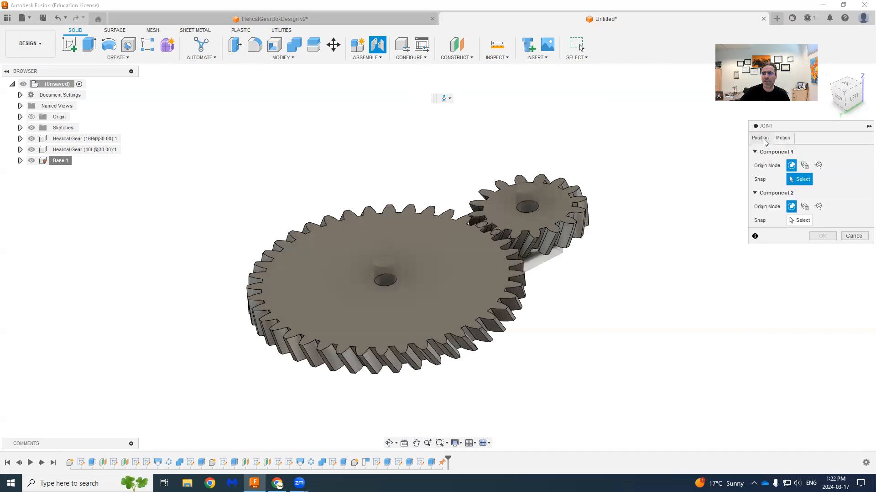
left_click(389, 284)
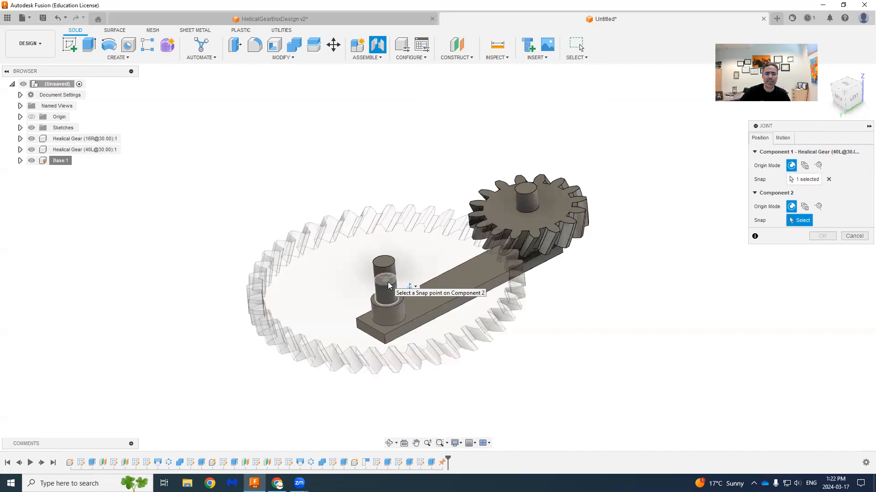
scroll(394, 283, "up", 2)
scroll(390, 295, "up", 2)
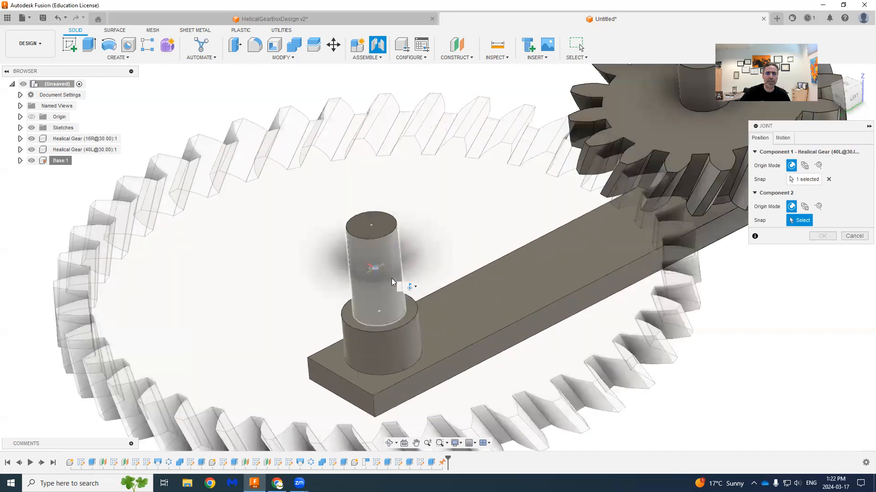
scroll(392, 280, "up", 2)
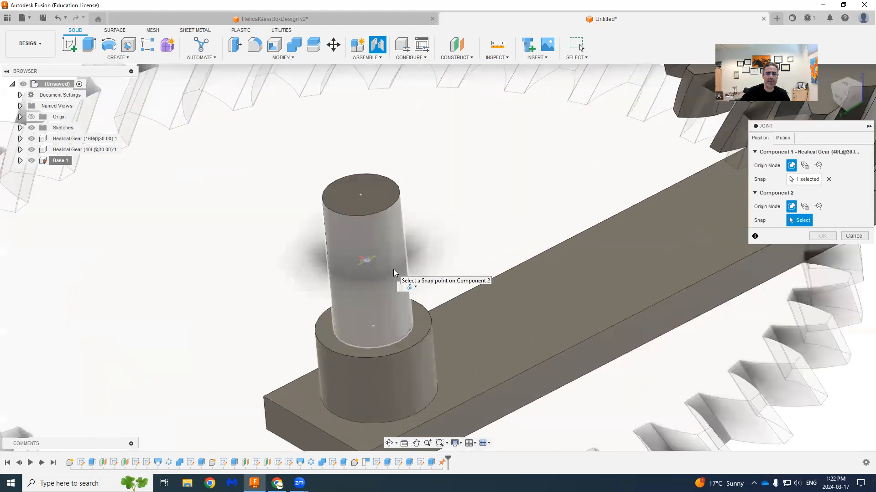
left_click(393, 269)
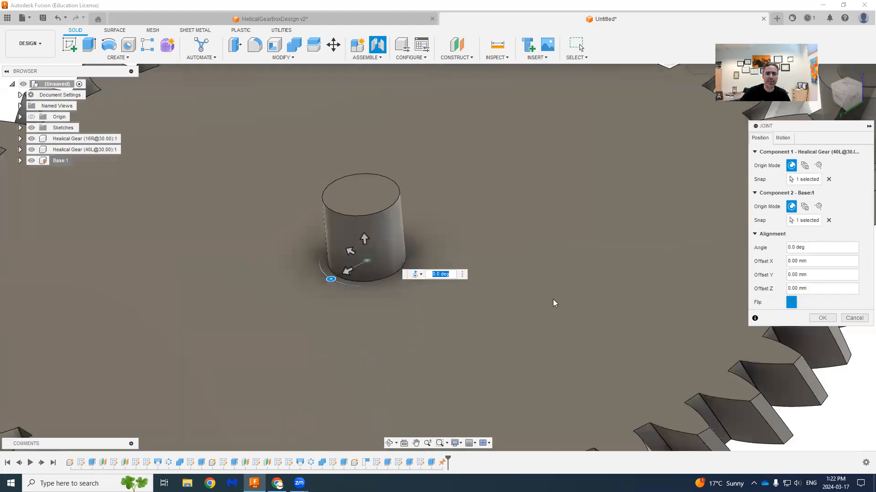
left_click(854, 321)
- Add a revolute joint between the 40-tooth gear's bore and its shaft on the Base, and turn the gear to test it
scroll(454, 299, "down", 4)
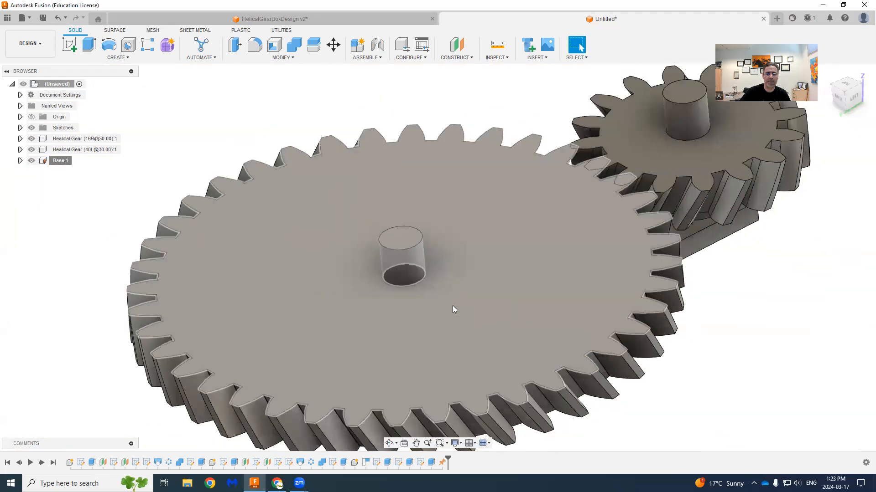
scroll(557, 187, "down", 2)
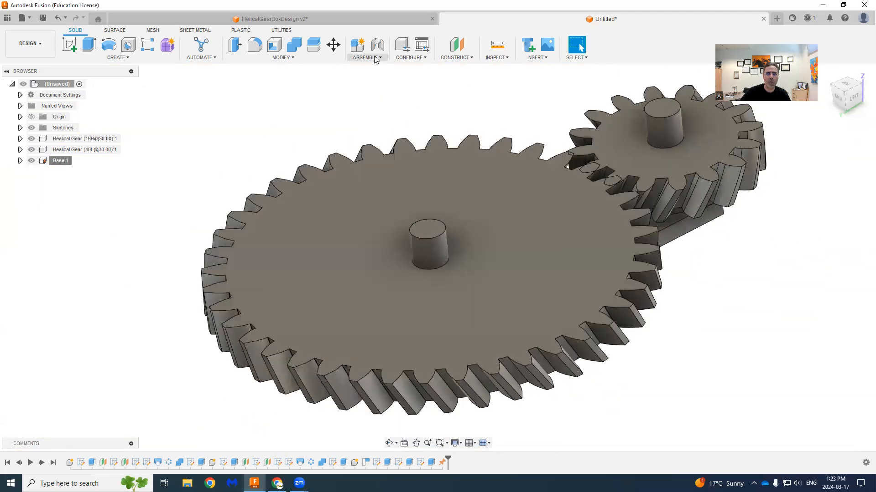
left_click(376, 57)
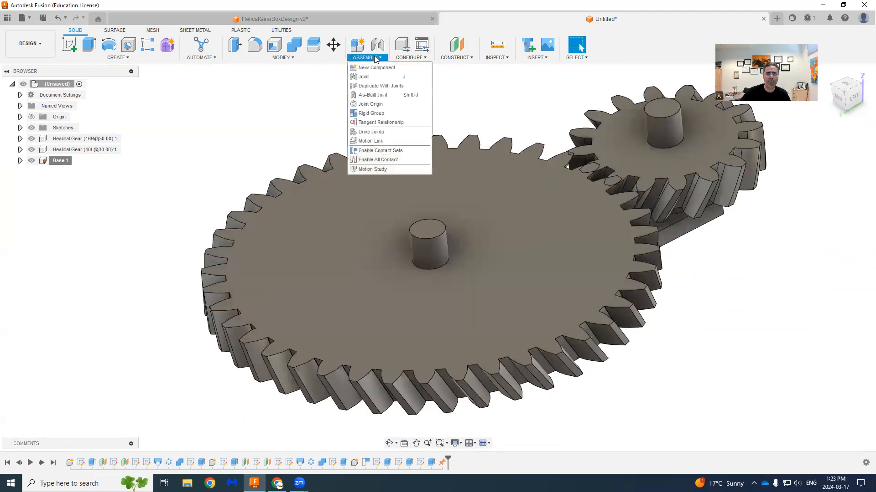
left_click(364, 76)
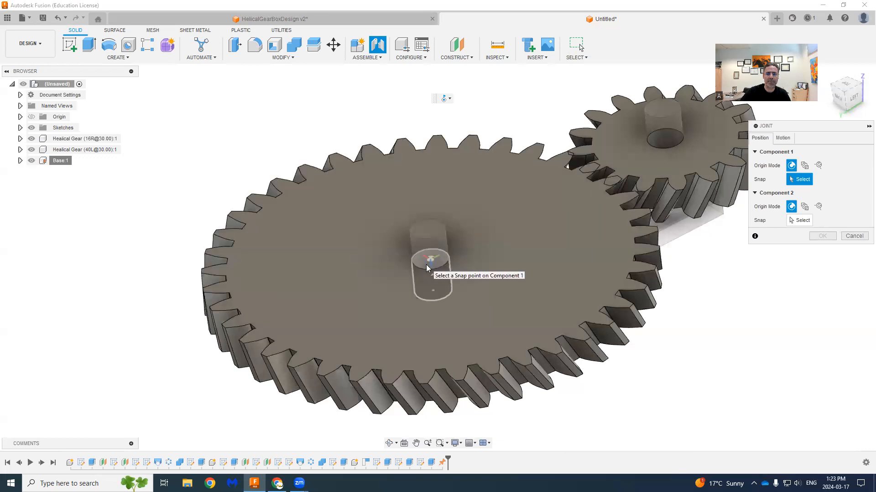
left_click(429, 267)
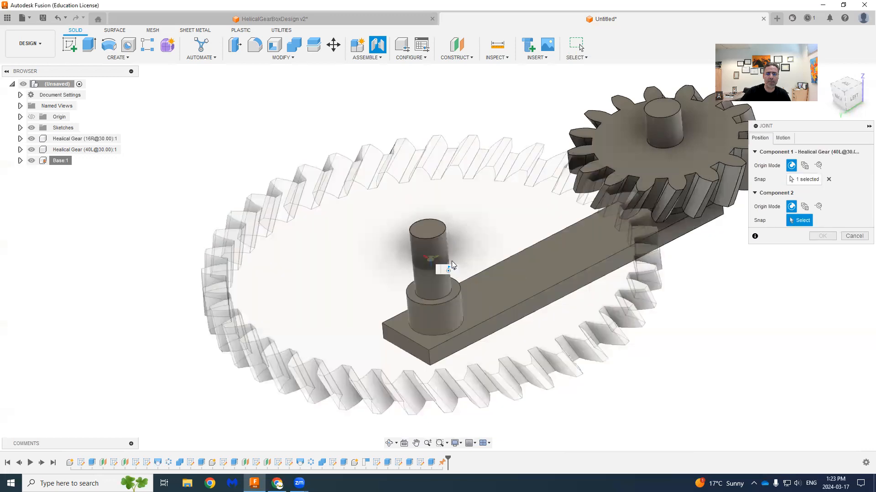
scroll(448, 264, "up", 2)
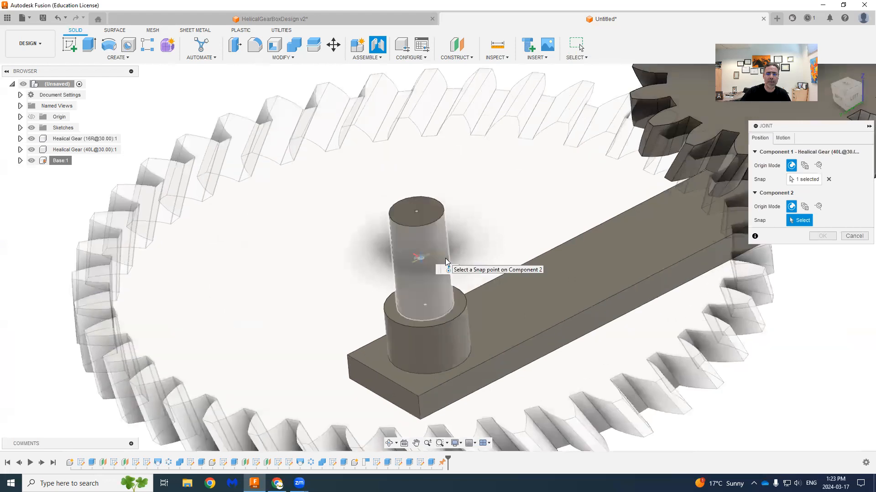
left_click(445, 259)
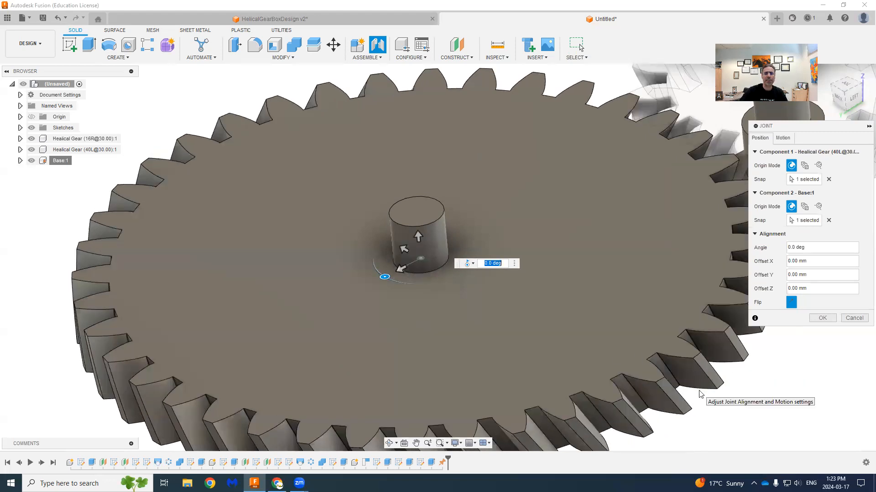
left_click(820, 318)
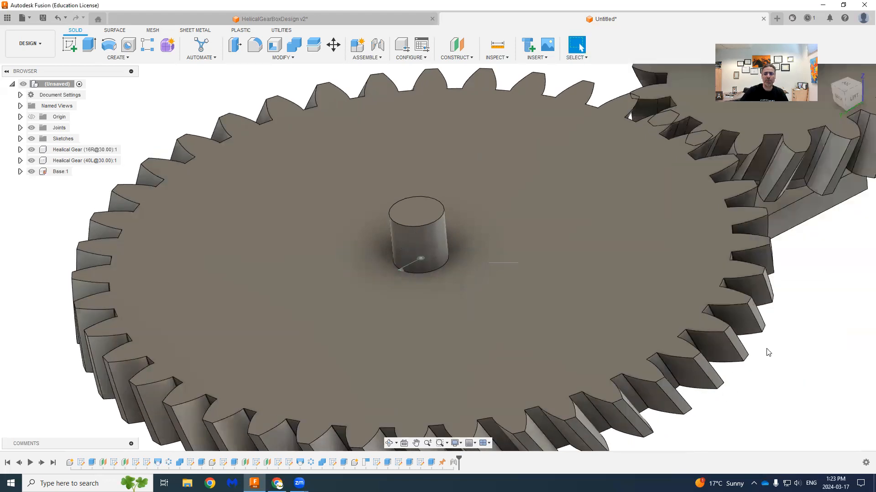
left_click_drag(696, 389, 292, 405)
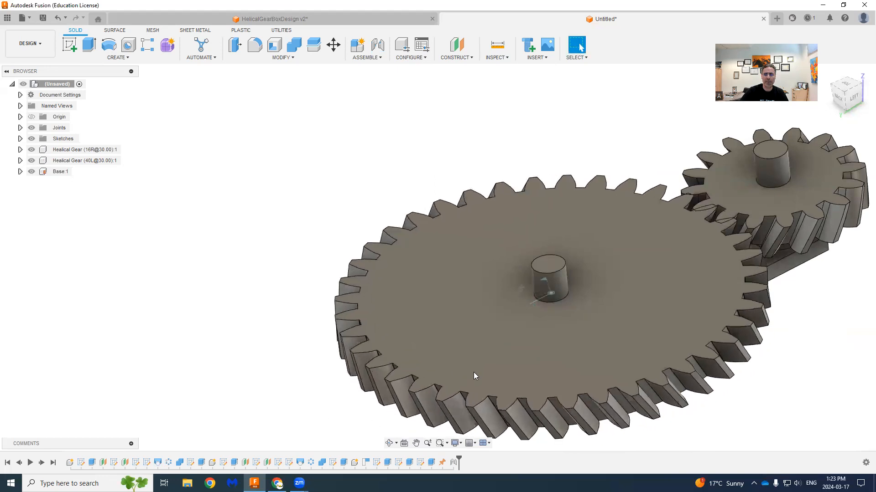
middle_click_drag(823, 326, 670, 330)
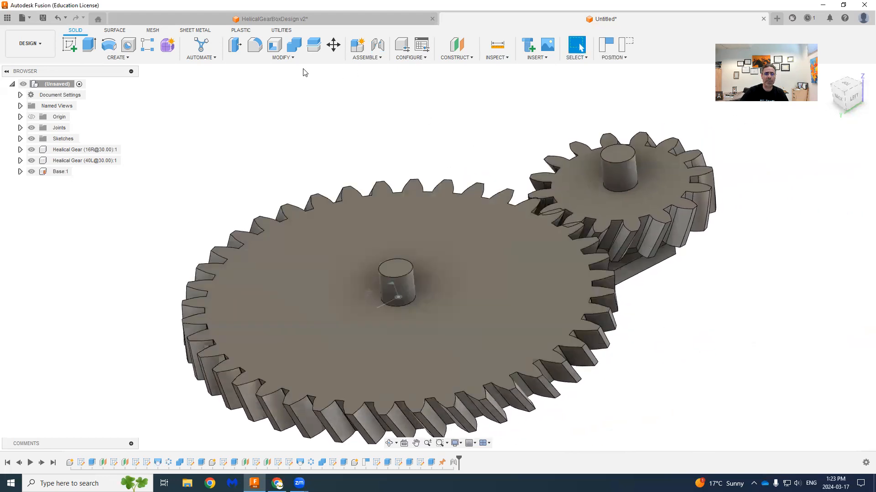
- Add a revolute joint between the 16-tooth gear's bore and its shaft on the Base
left_click(365, 57)
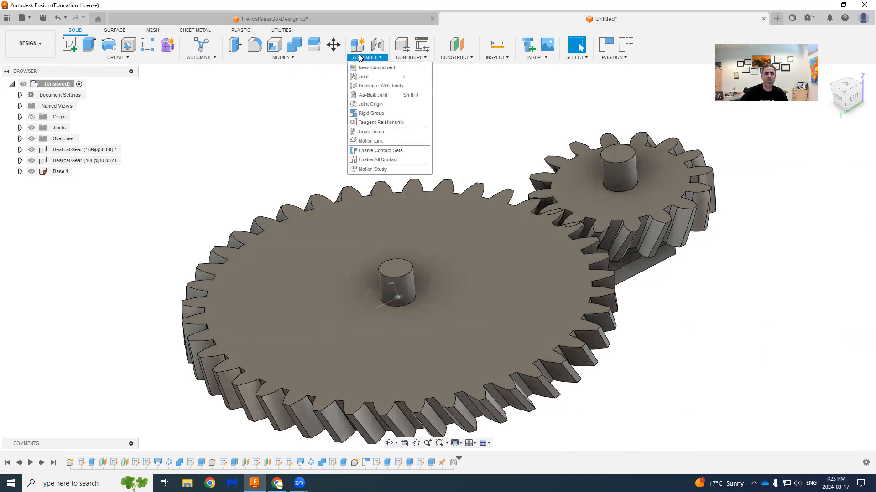
left_click(364, 77)
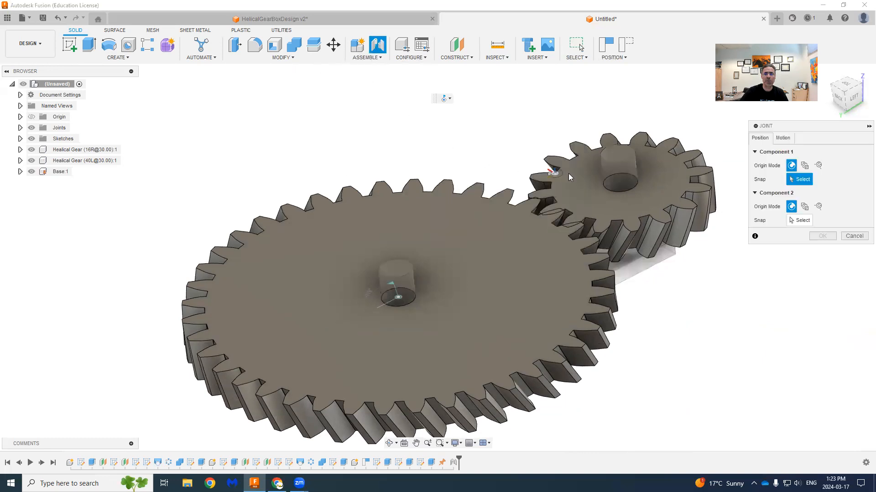
left_click(625, 191)
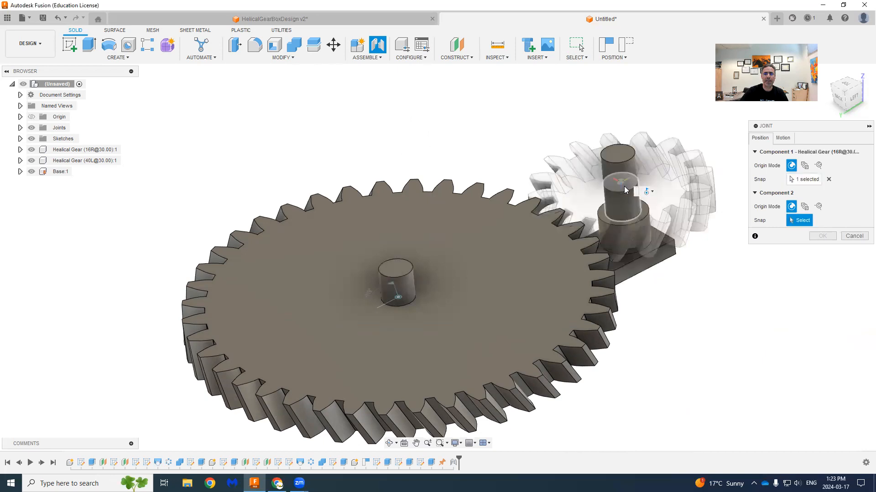
left_click(634, 188)
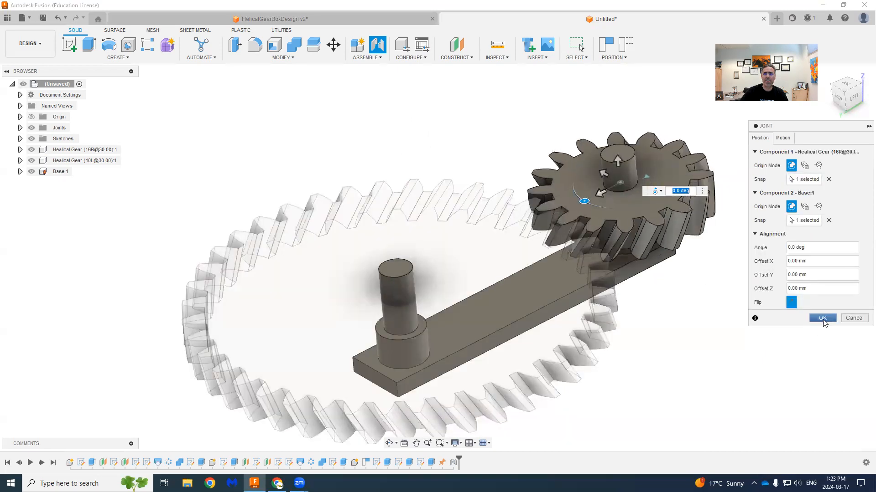
left_click(822, 319)
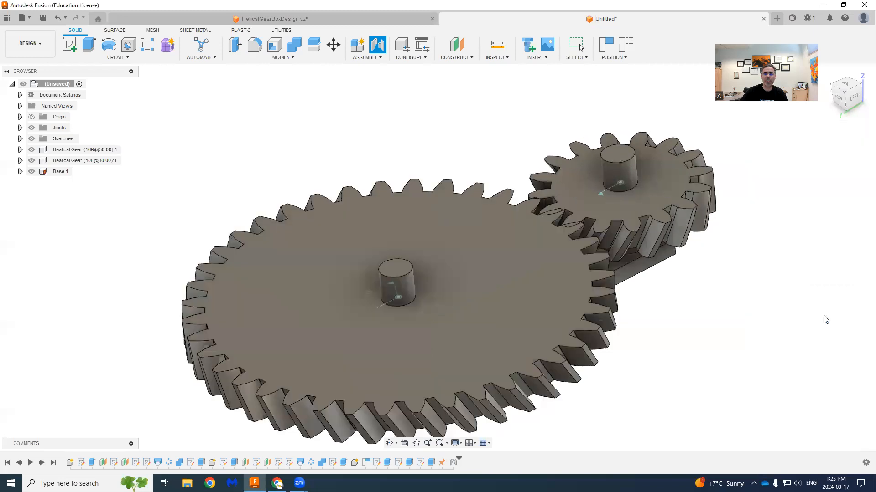
- Turn the 16-tooth gear and the 40-tooth gear about their shafts to try out both revolute joints
scroll(764, 344, "down", 3)
middle_click_drag(758, 362, 645, 310)
left_click_drag(552, 223, 542, 249)
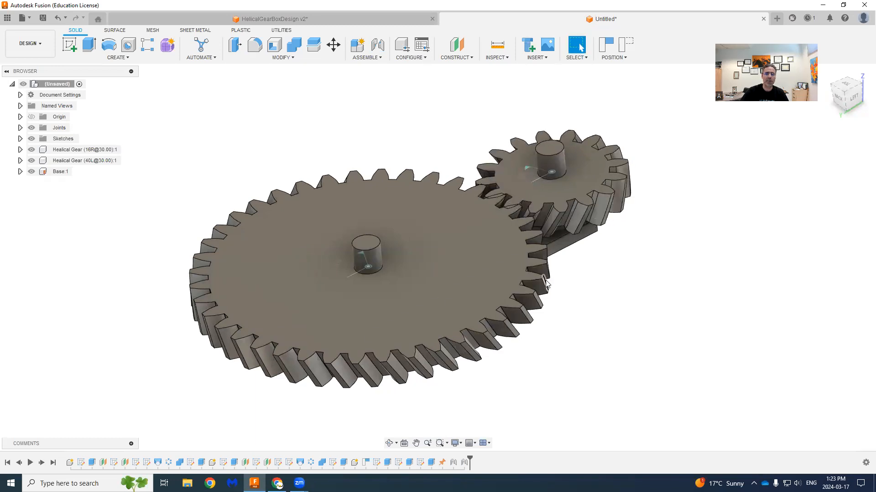
left_click_drag(545, 281, 481, 341)
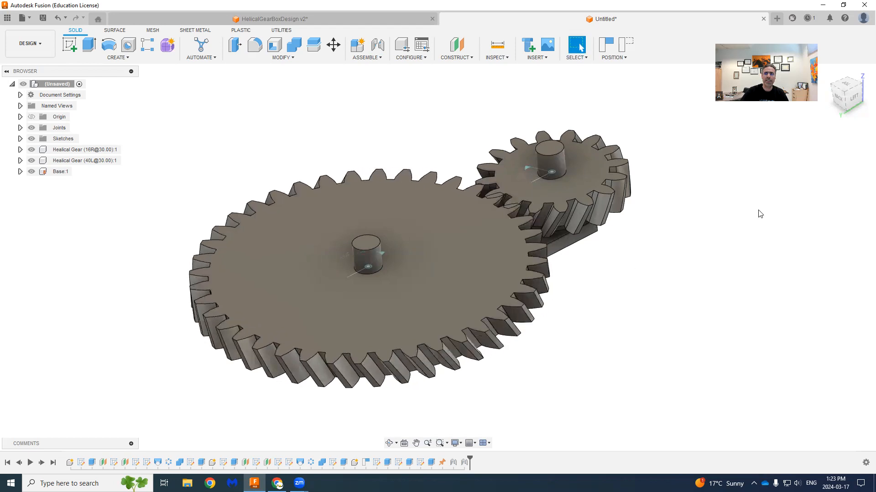
- From the top view, rotate the 16-tooth gear until its teeth sit in the gaps of the 40-tooth gear
left_click(845, 83)
scroll(713, 267, "up", 2)
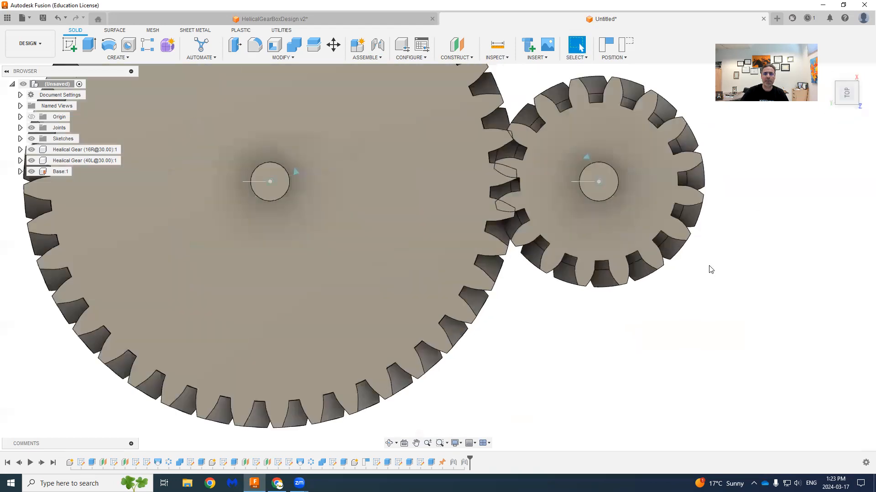
scroll(531, 327, "up", 4)
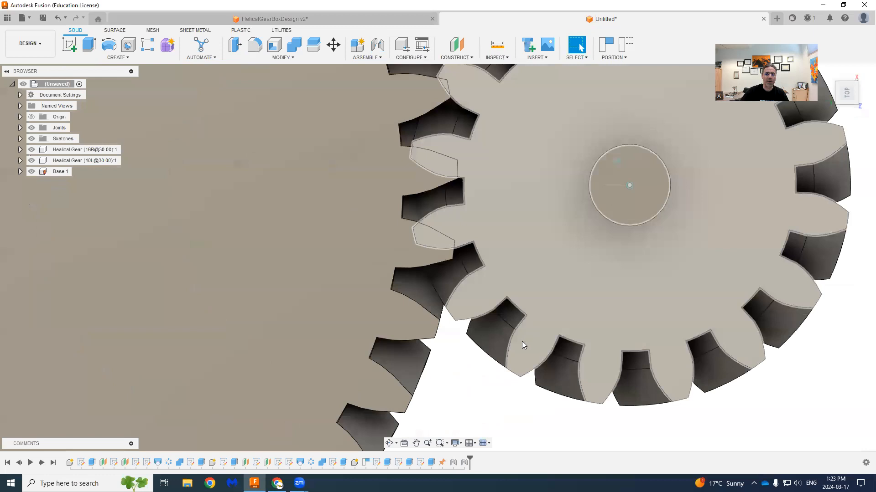
left_click_drag(466, 322, 458, 283)
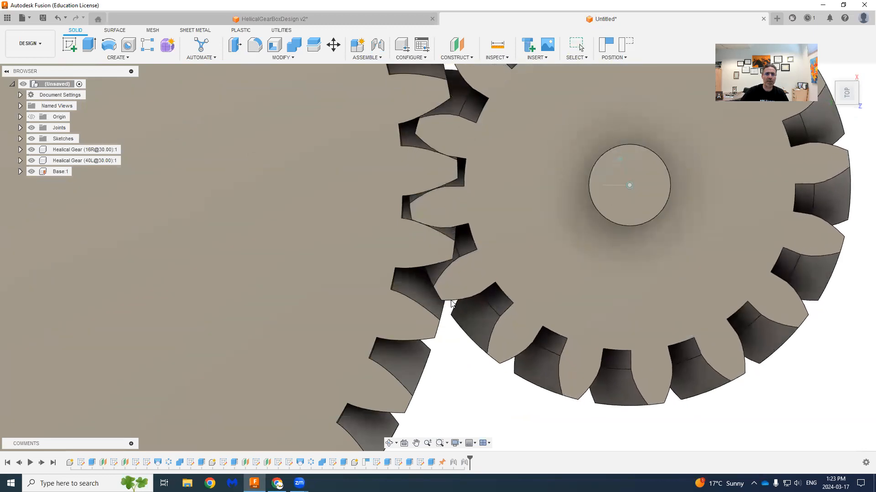
scroll(460, 217, "up", 3)
scroll(452, 243, "up", 2)
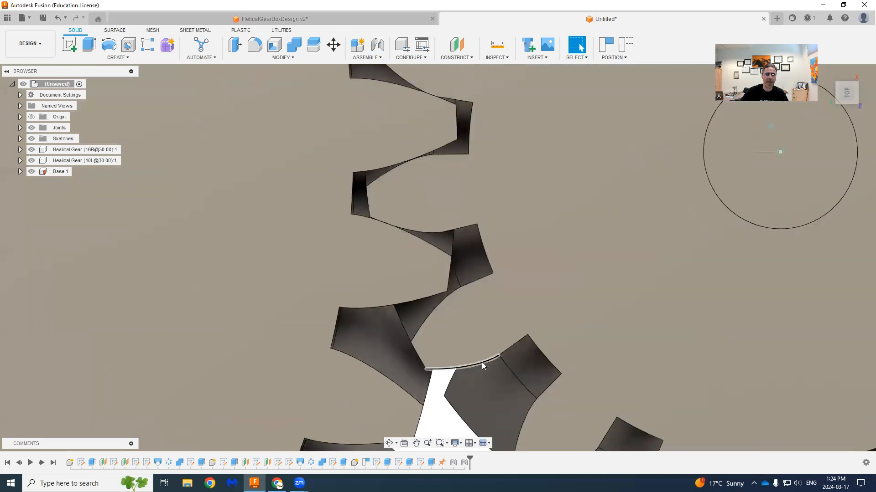
left_click_drag(482, 362, 483, 362)
scroll(504, 354, "down", 10)
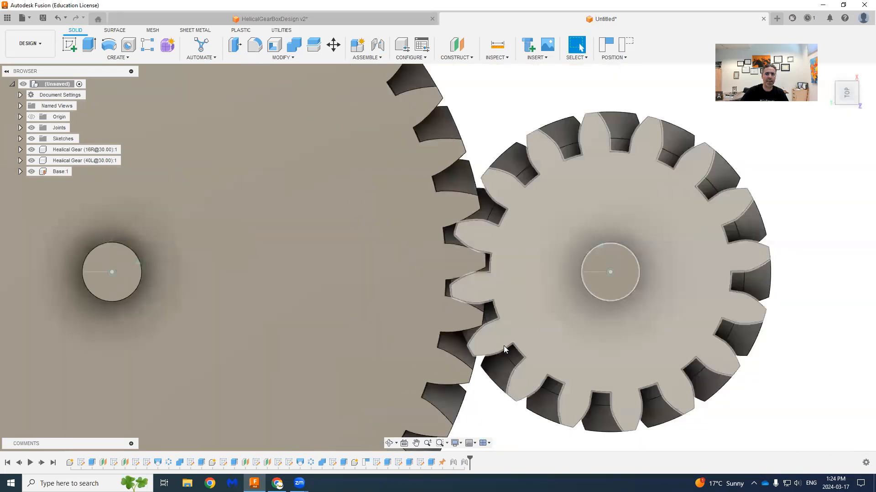
scroll(504, 360, "down", 2)
middle_click_drag(587, 389, 617, 313)
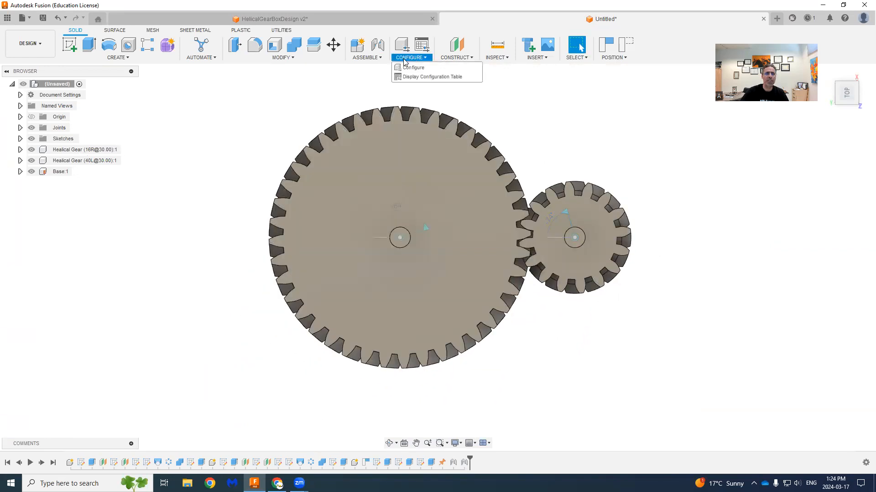
- Capture the gears' current positions and start a motion link joining the 40-tooth gear's revolute joint to the 16-tooth gear's joint
mouse_move(376, 60)
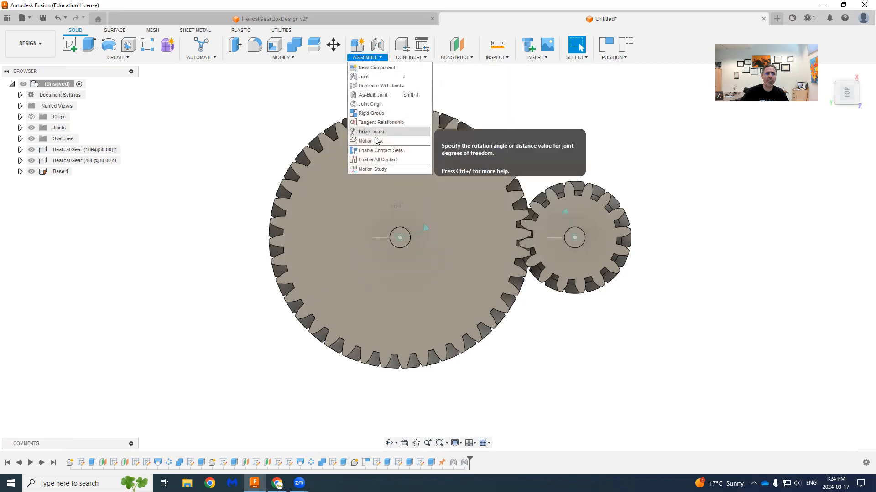
left_click(375, 143)
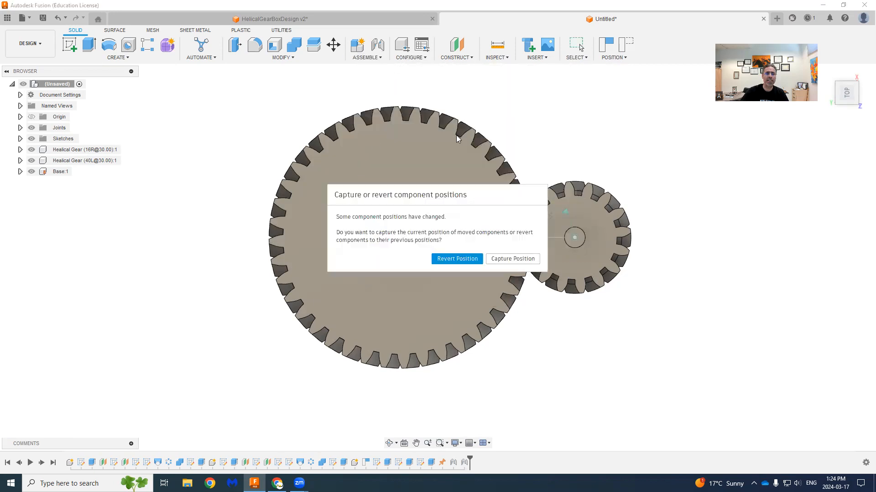
left_click(515, 259)
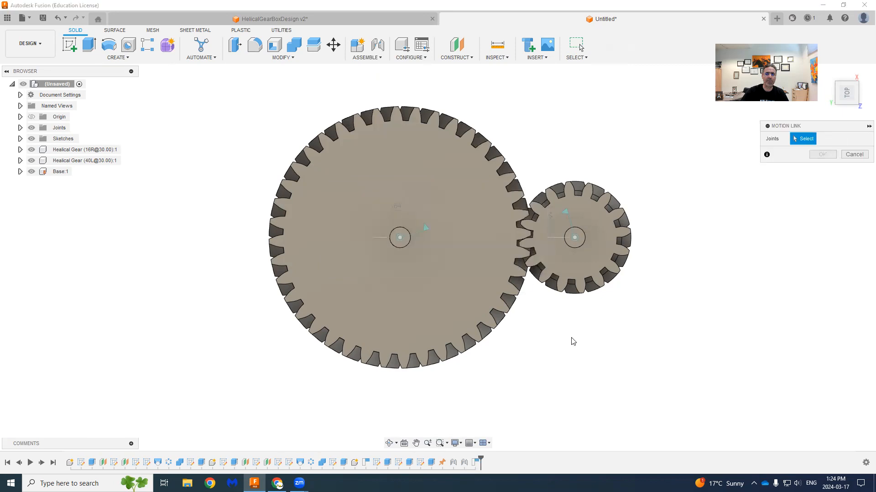
left_click(407, 239)
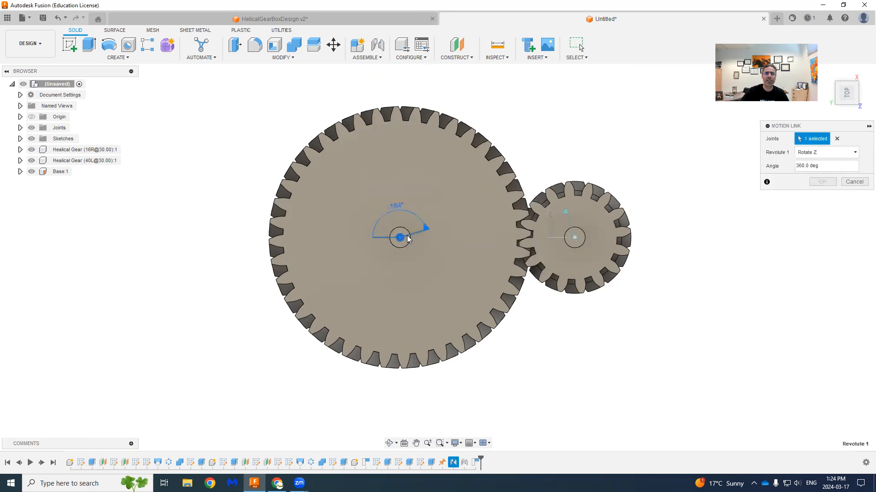
left_click(573, 228)
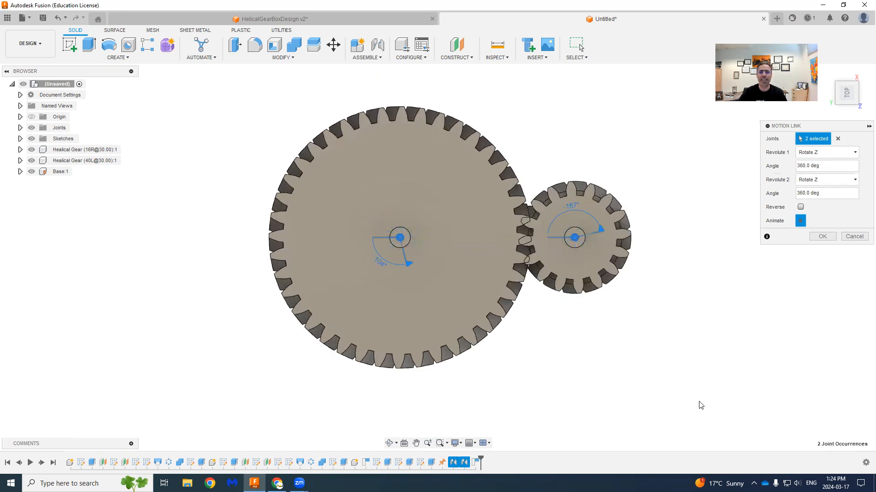
left_click(800, 222)
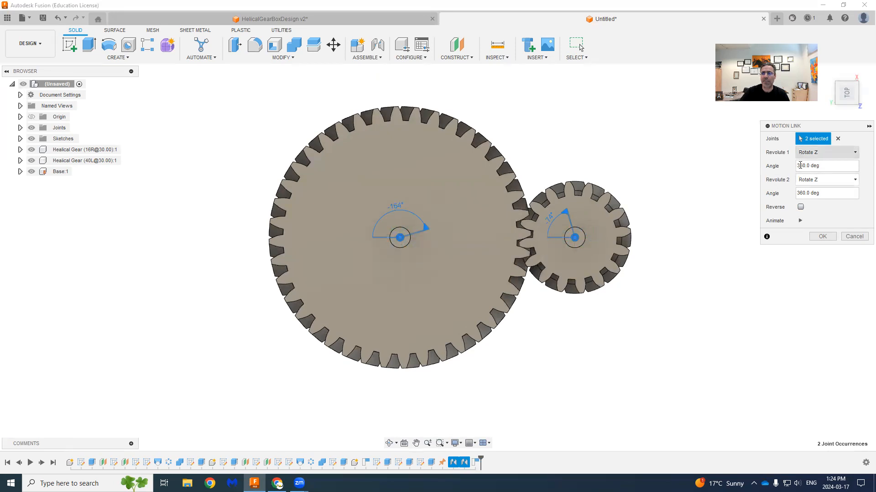
- Set the motion link's Revolute 2 angle to (40/16)*360.0 deg against 360.0 deg for Revolute 1, and preview the animation
left_click_drag(797, 166, 825, 165)
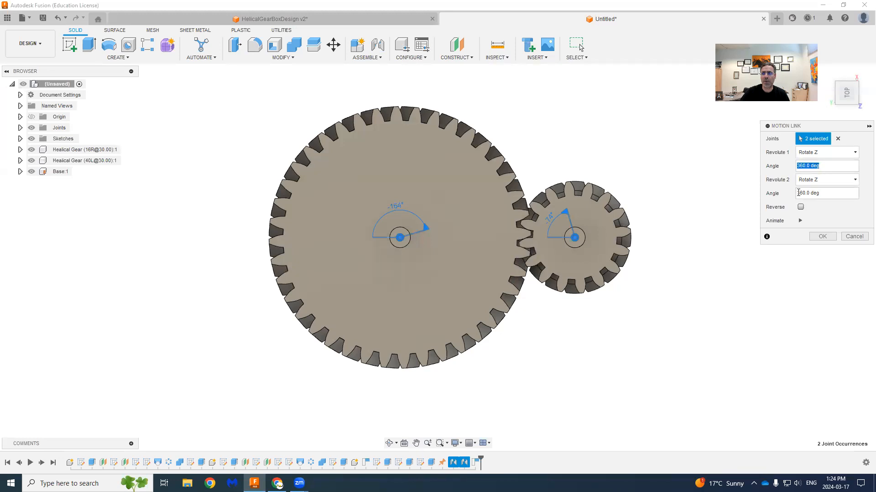
left_click_drag(798, 193, 823, 192)
left_click(797, 194)
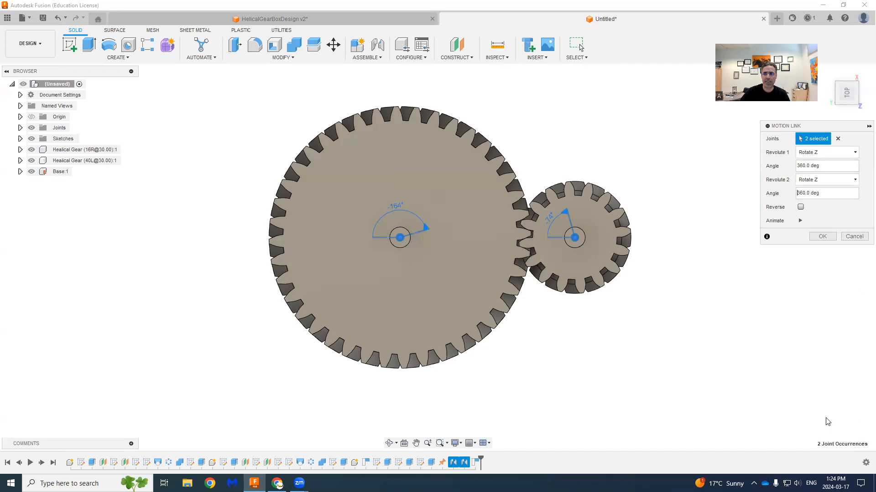
type("()*")
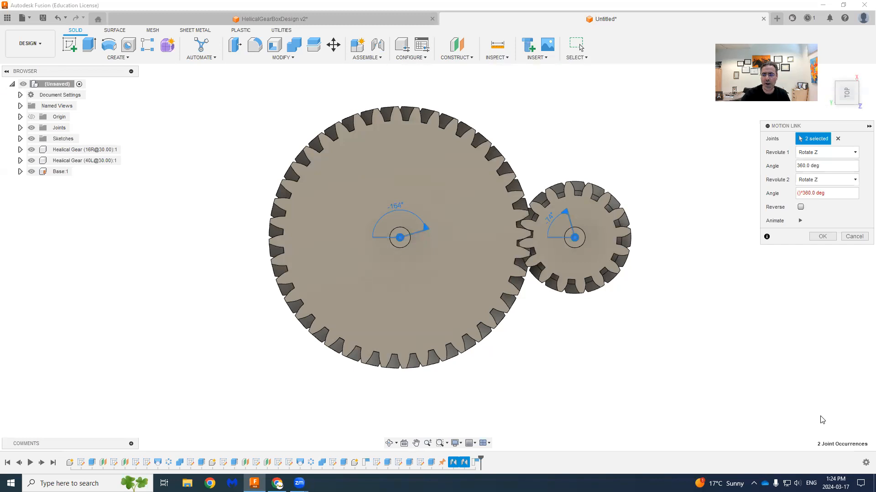
type("40/16")
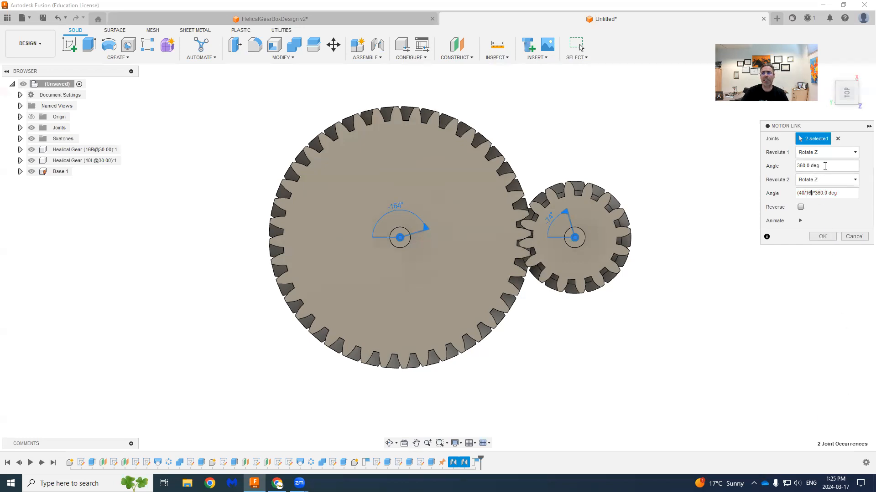
left_click_drag(824, 166, 787, 165)
left_click(811, 194)
left_click(801, 221)
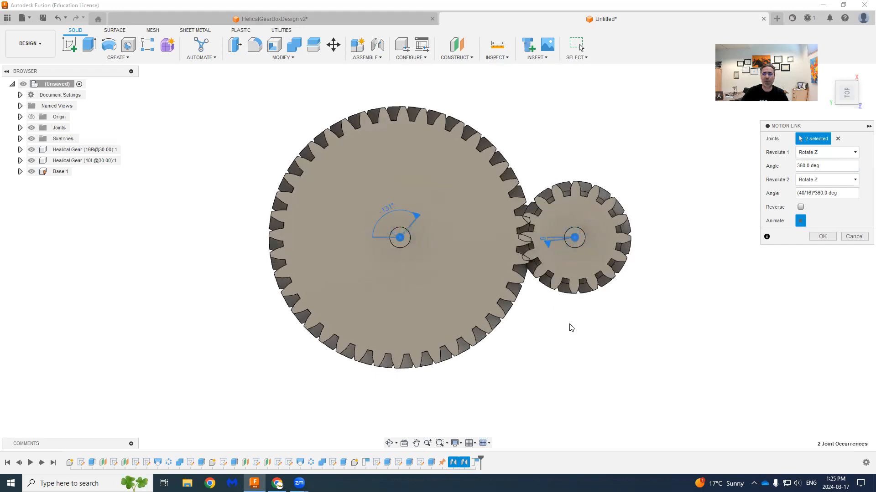
left_click(801, 220)
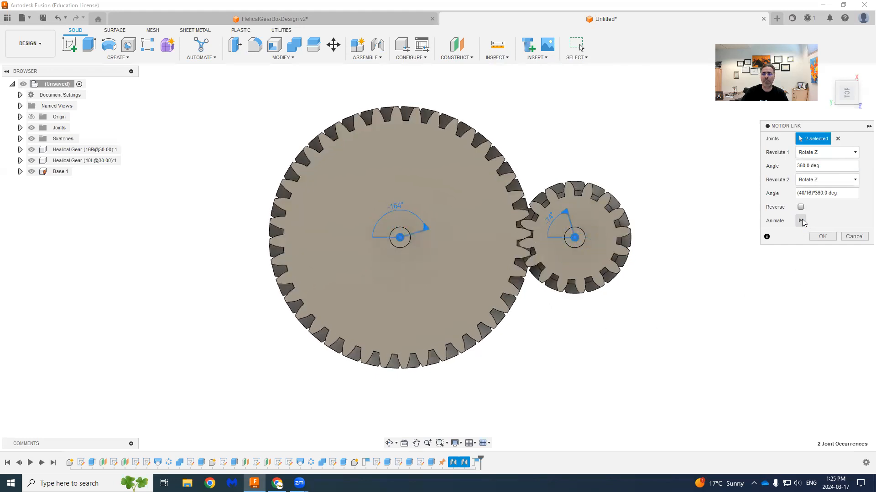
- Change the Revolute 2 angle to -(40/16)*360.0 deg so the gears counter-rotate, preview the motion, and accept the link
left_click(797, 194)
left_click(797, 195)
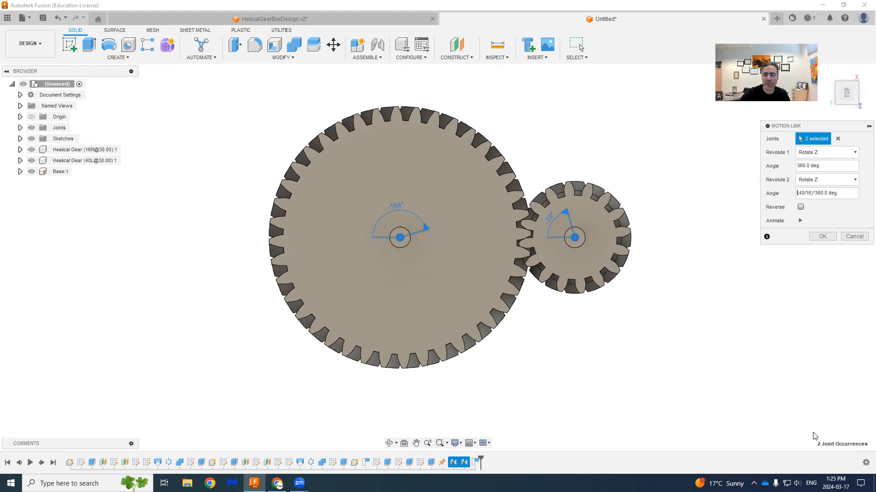
type("-")
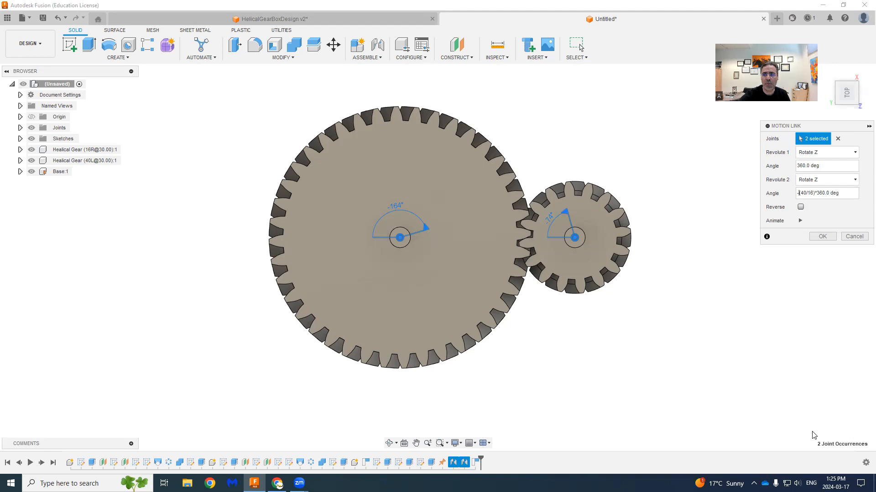
left_click(799, 221)
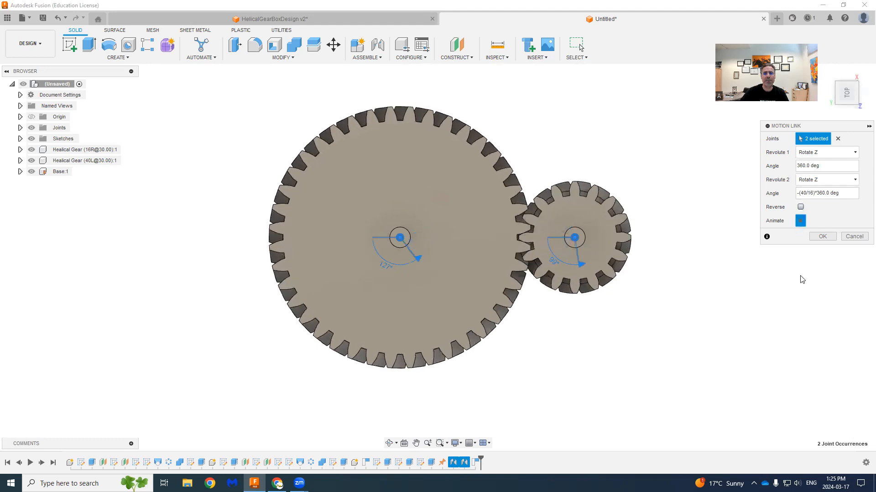
left_click(822, 236)
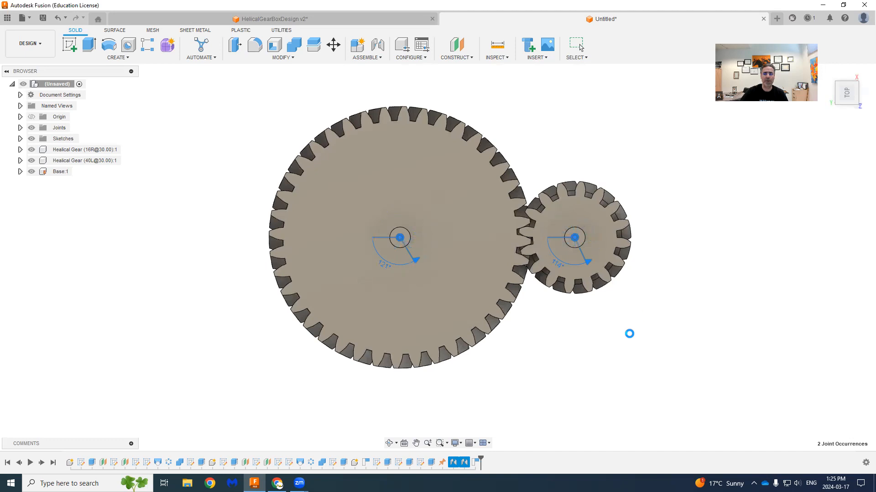
- Turn the 16-tooth and 40-tooth gears by hand from an angled view to test the motion link
scroll(621, 321, "up", 2)
middle_click_drag(605, 327, 593, 375)
scroll(594, 375, "down", 1)
middle_click_drag(533, 376, 522, 423, "shift")
middle_click_drag(543, 316, 391, 334, "shift")
middle_click_drag(743, 437, 712, 406, "shift")
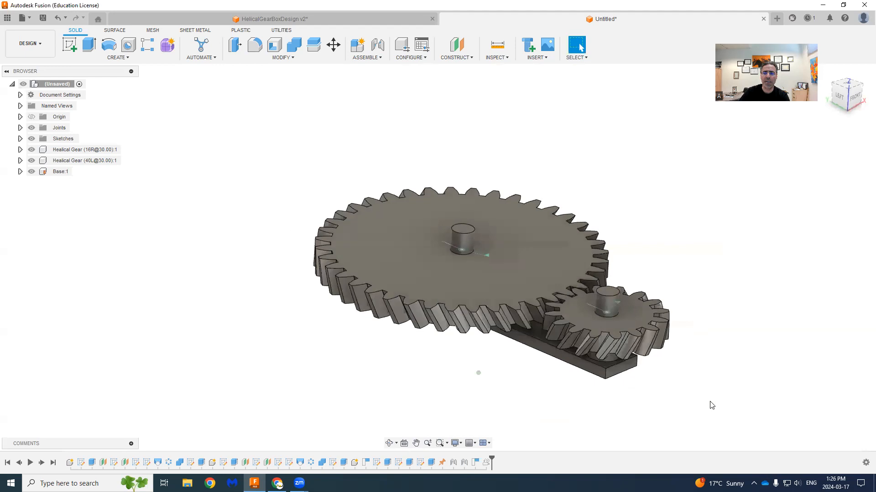
left_click_drag(656, 333, 550, 351)
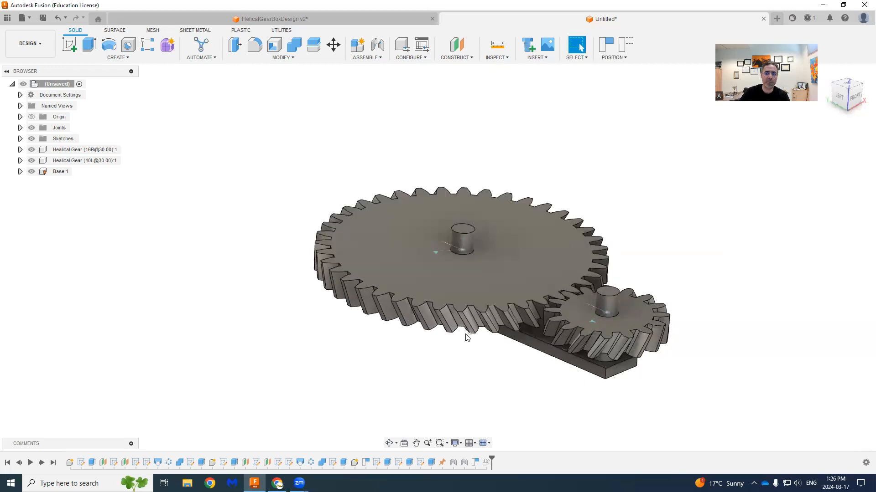
left_click_drag(398, 314, 435, 188)
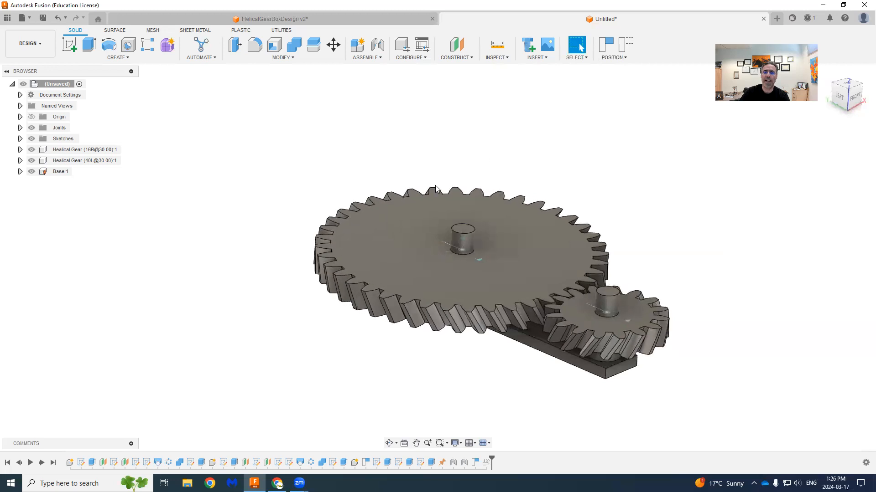
left_click_drag(350, 299, 561, 255)
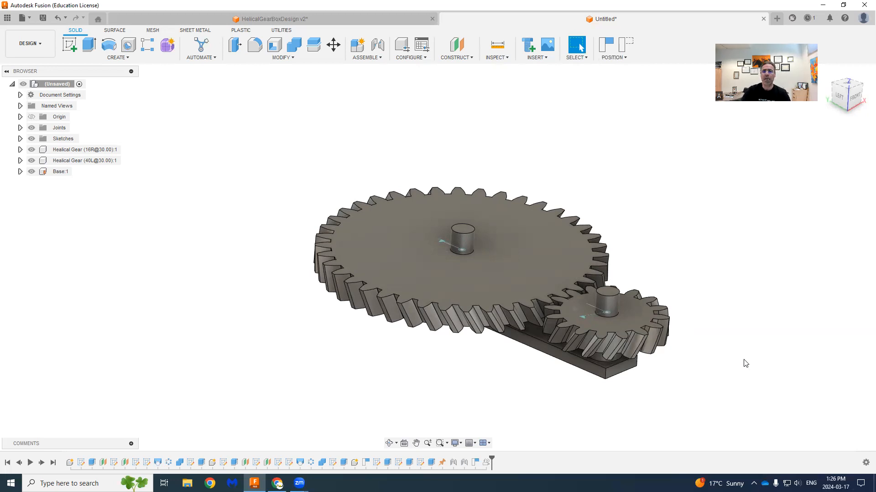
- Activate the 16-tooth gear component and start a sketch on its top face
scroll(724, 305, "down", 1)
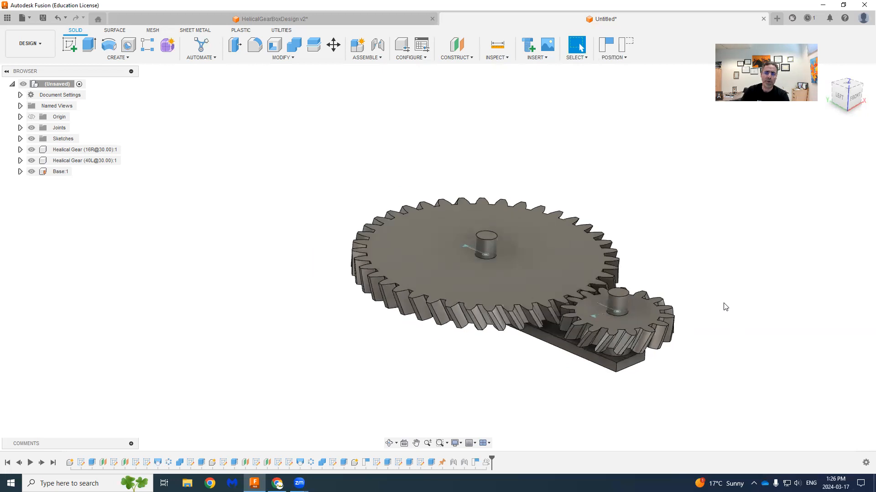
left_click(853, 86)
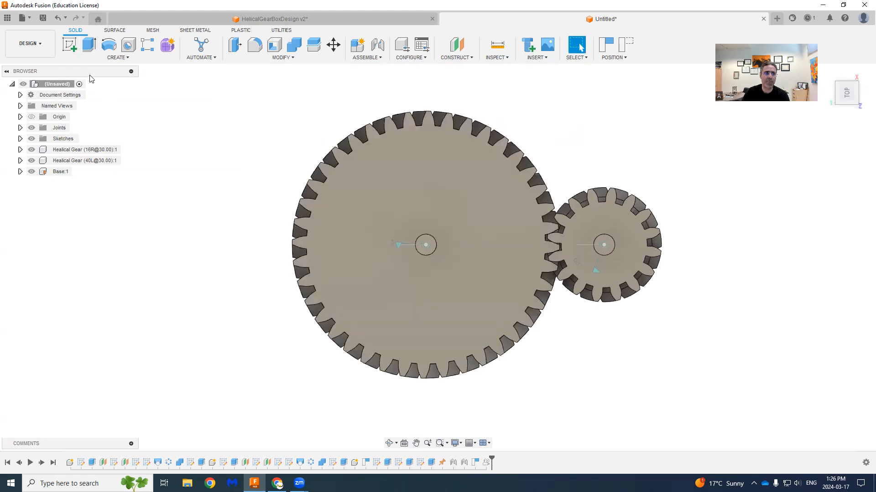
left_click(66, 51)
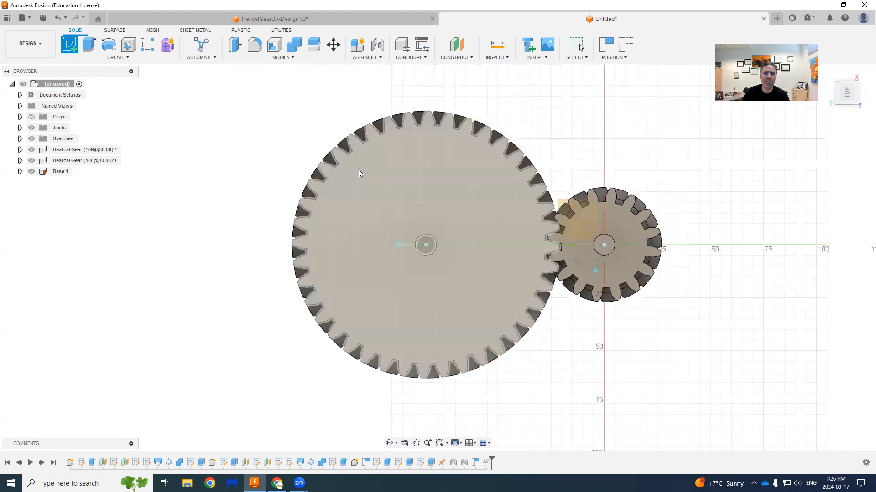
left_click(128, 150)
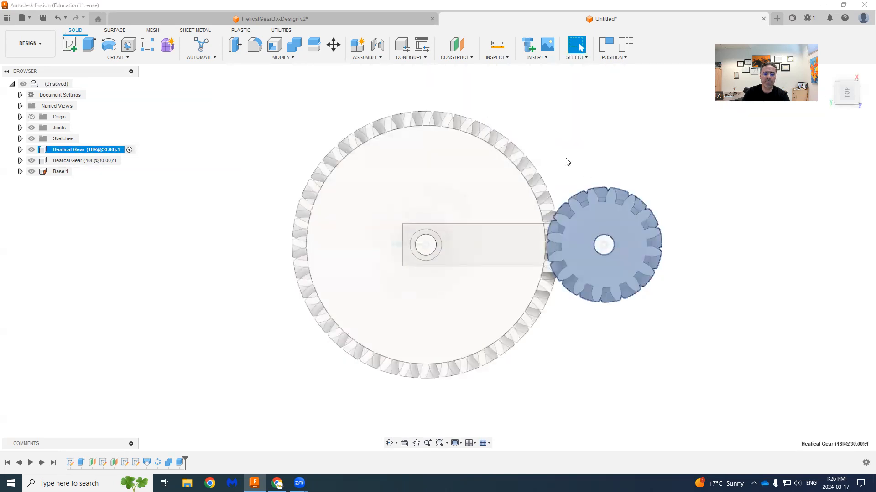
left_click(572, 147)
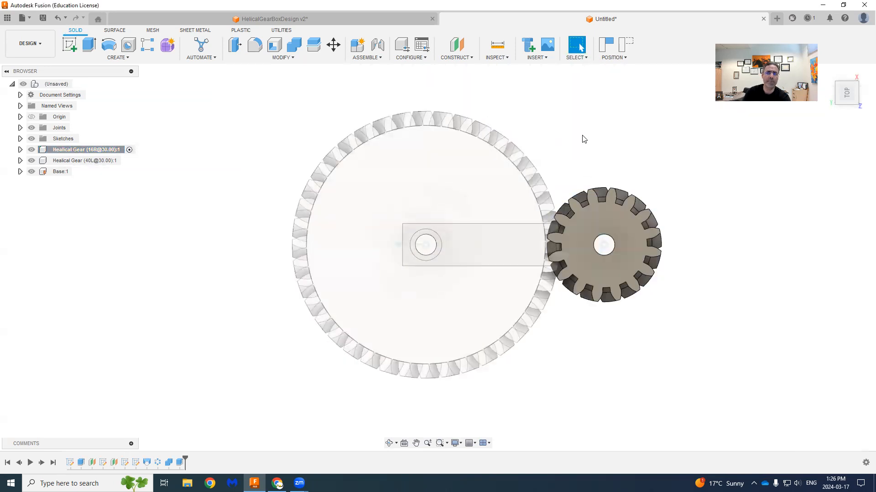
left_click(68, 46)
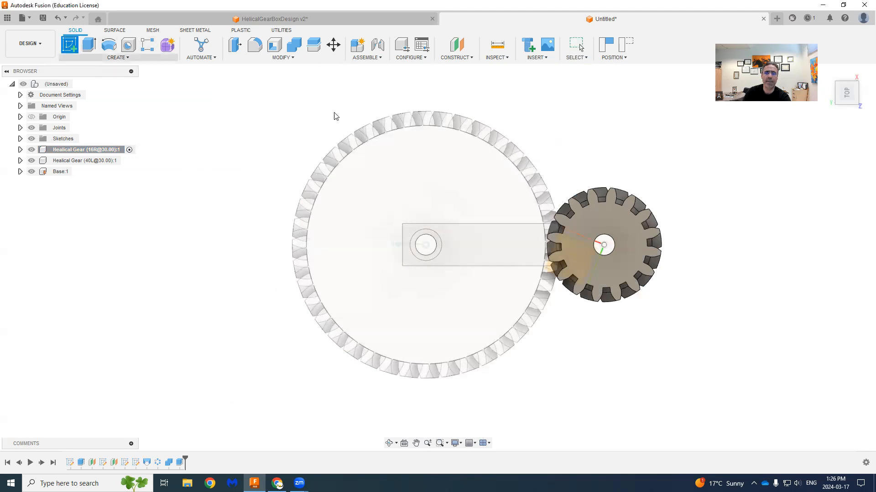
left_click(620, 213)
left_click(523, 258)
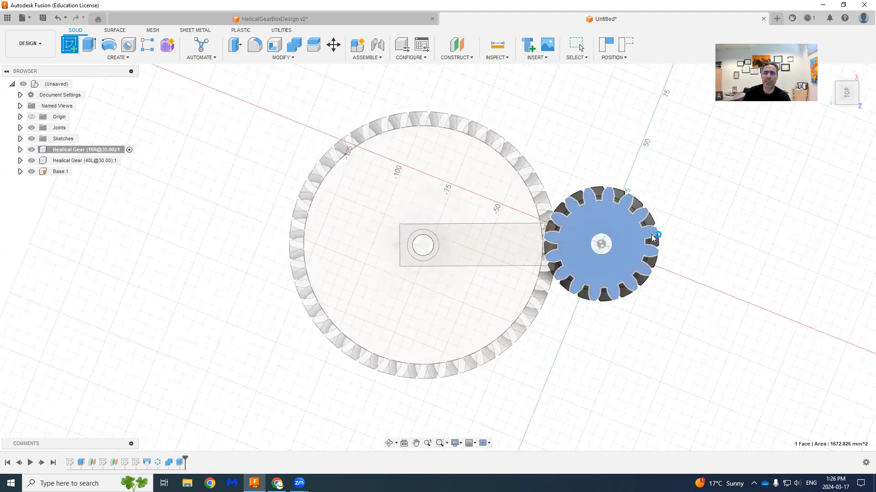
left_click(493, 242)
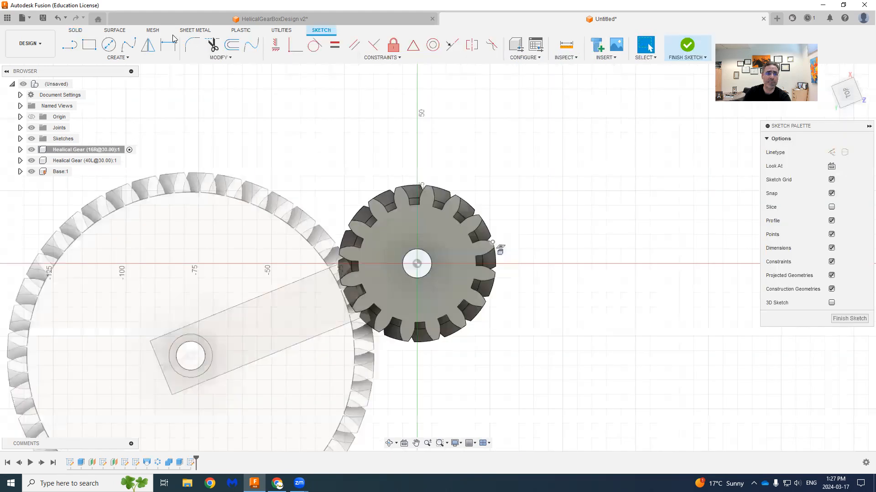
- Add the sketch text "UBC" with a height of 8 mm on the 16-tooth gear's face and position it just above the bore
left_click(137, 58)
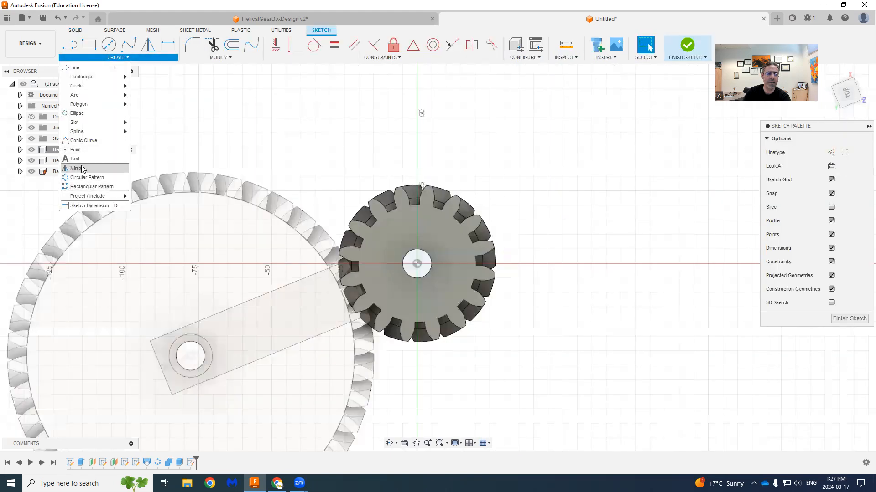
left_click(75, 159)
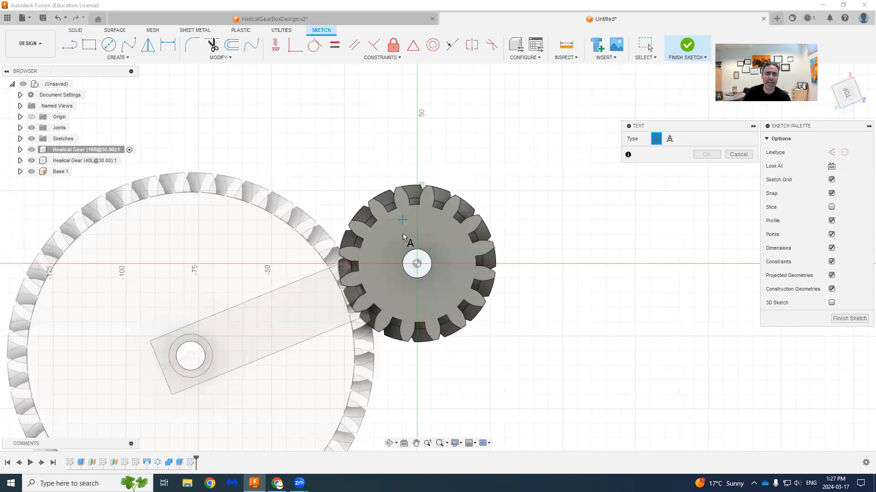
left_click(392, 228)
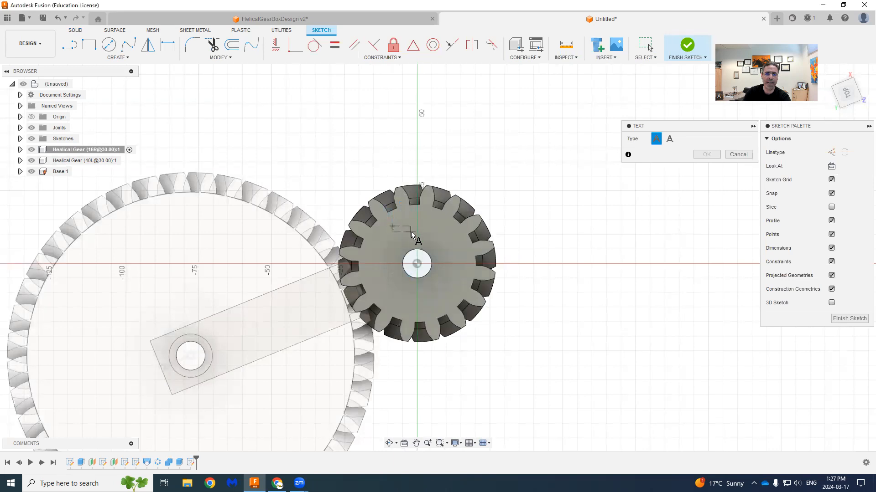
left_click(447, 234)
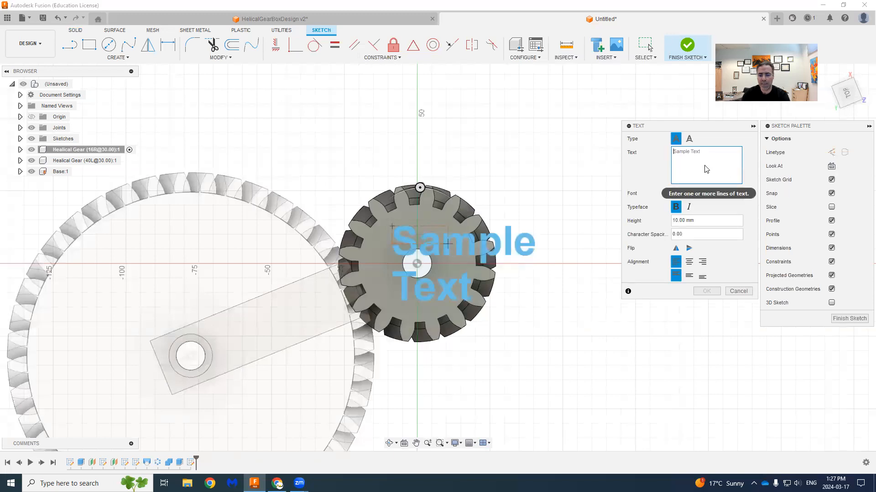
type("UBC")
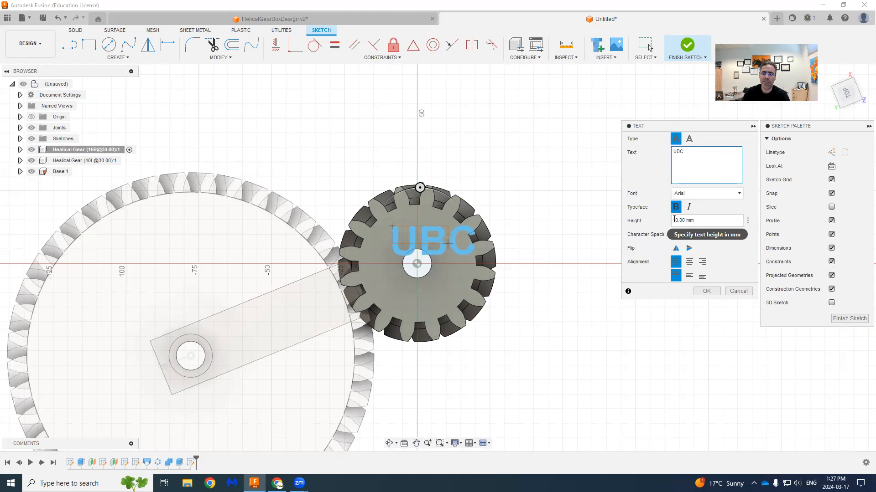
left_click_drag(673, 220, 677, 221)
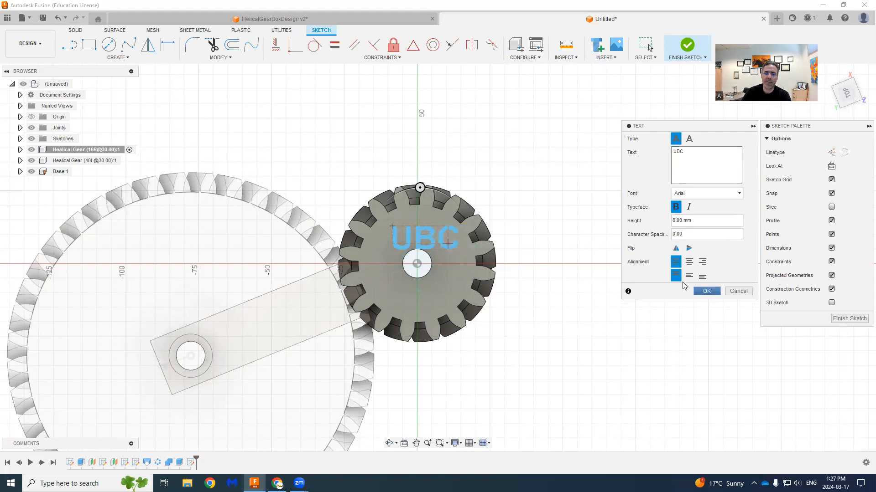
left_click(702, 290)
left_click_drag(418, 241, 412, 236)
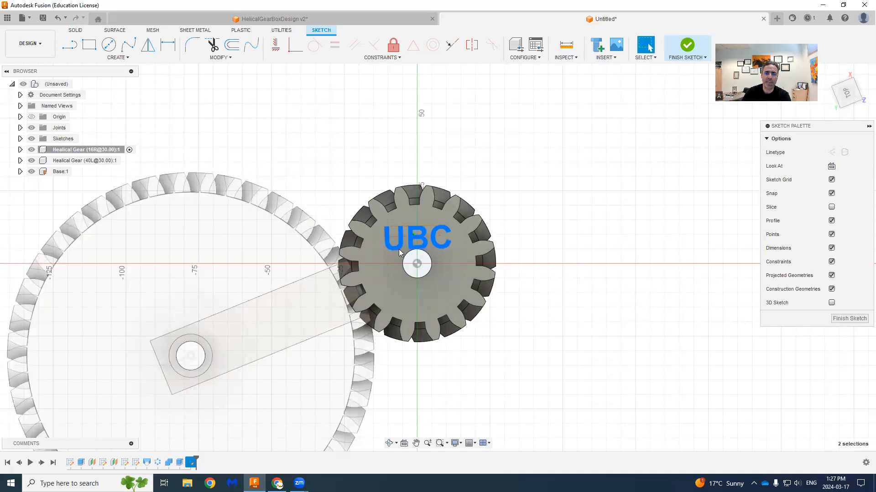
- Nudge the "UBC" sketch text slightly away from the bore and extrude it 5 mm from the 16-tooth gear's top face
mouse_move(394, 248)
left_mouse_down()
mouse_move(408, 232)
mouse_move(395, 241)
left_mouse_up()
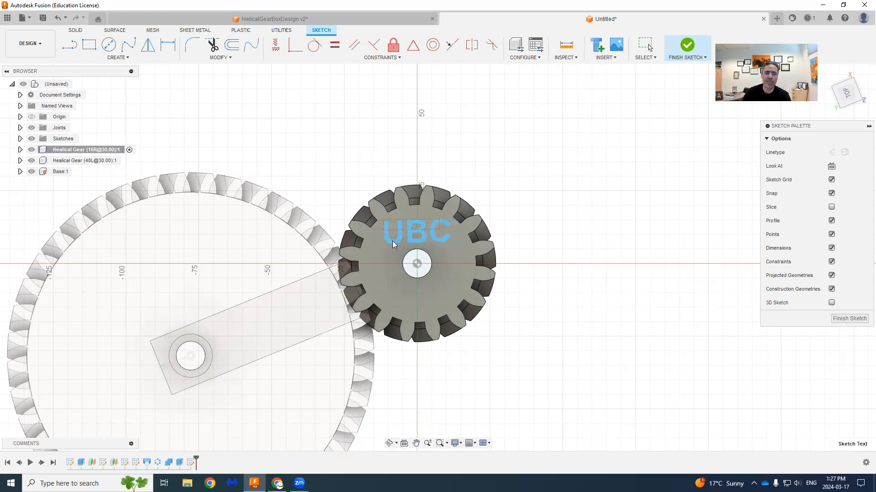
left_click(688, 45)
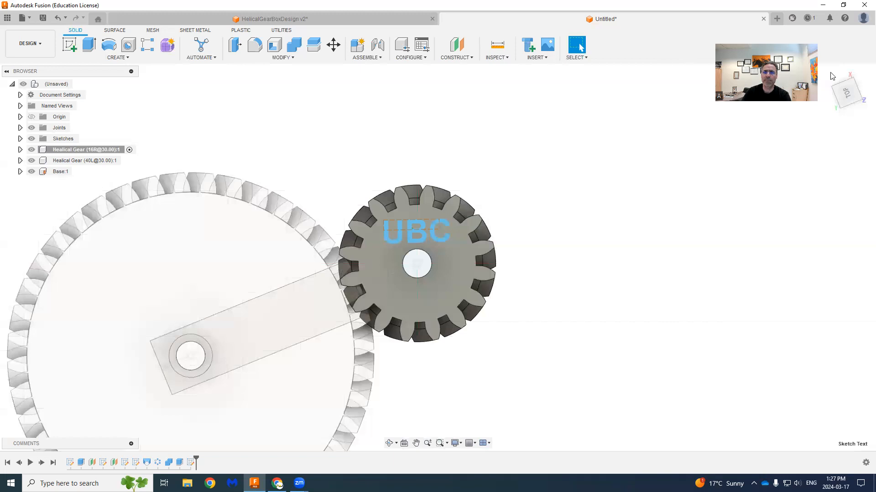
left_click(89, 45)
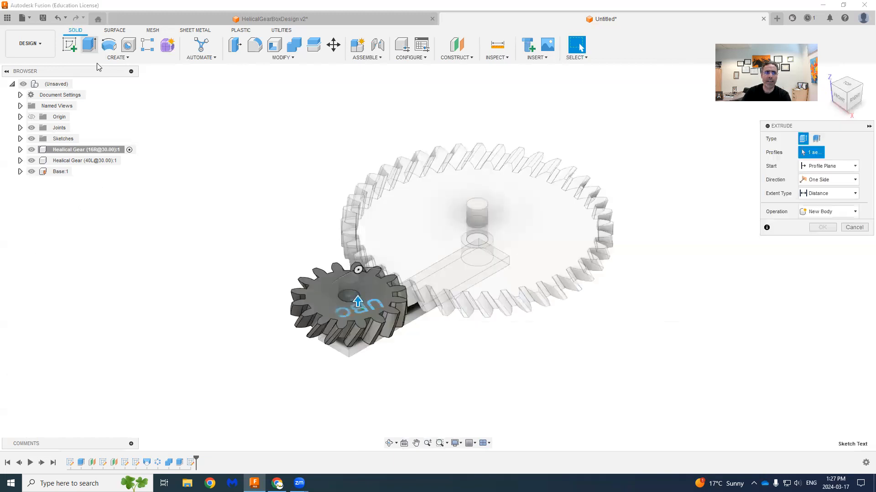
left_click(361, 309)
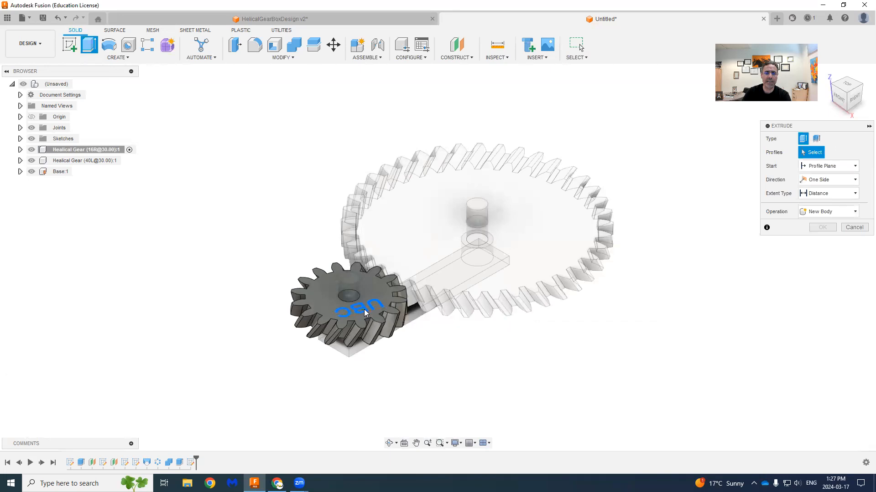
scroll(365, 310, "up", 4)
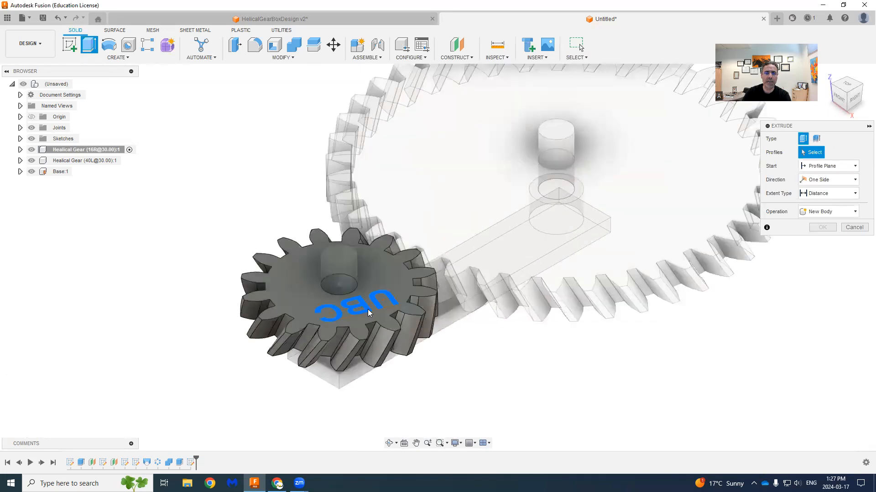
left_click(367, 309)
type("5")
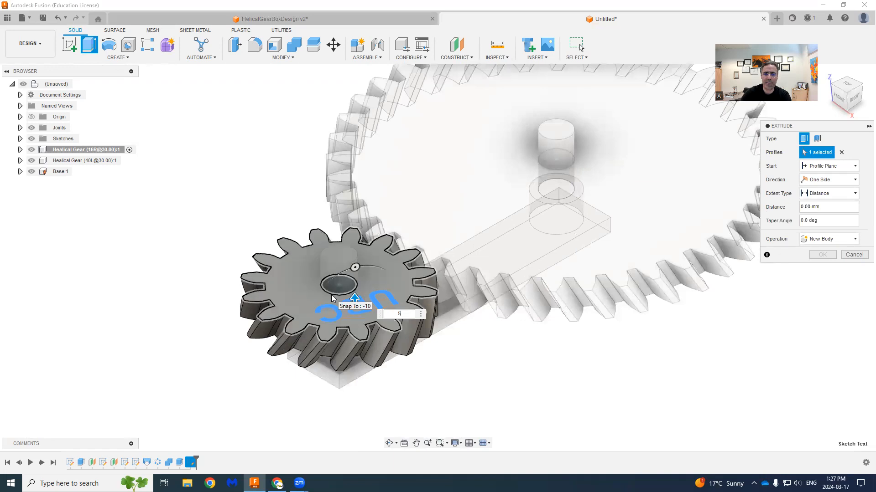
key("Return")
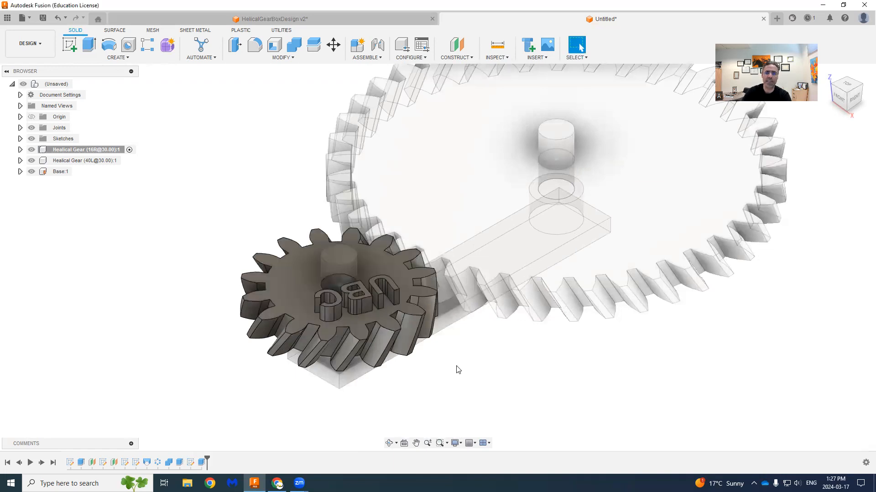
- Activate the 40-tooth gear component and start a sketch on its top face
scroll(451, 296, "down", 2)
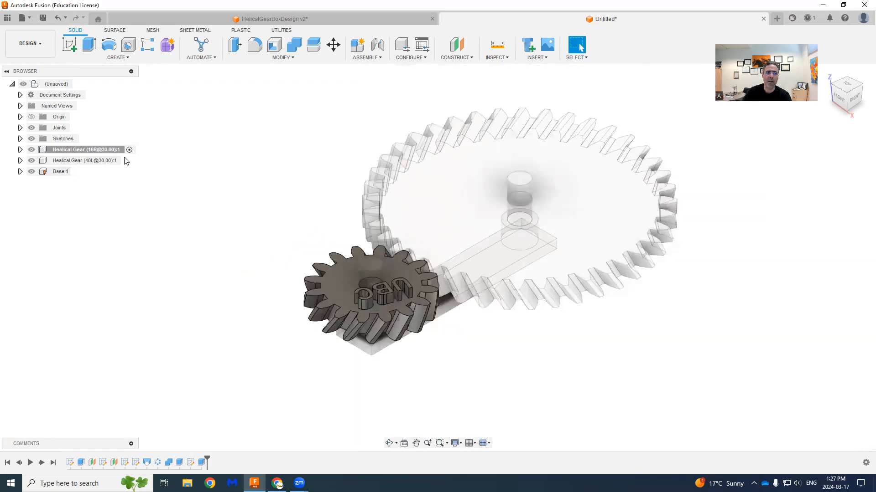
left_click(111, 160)
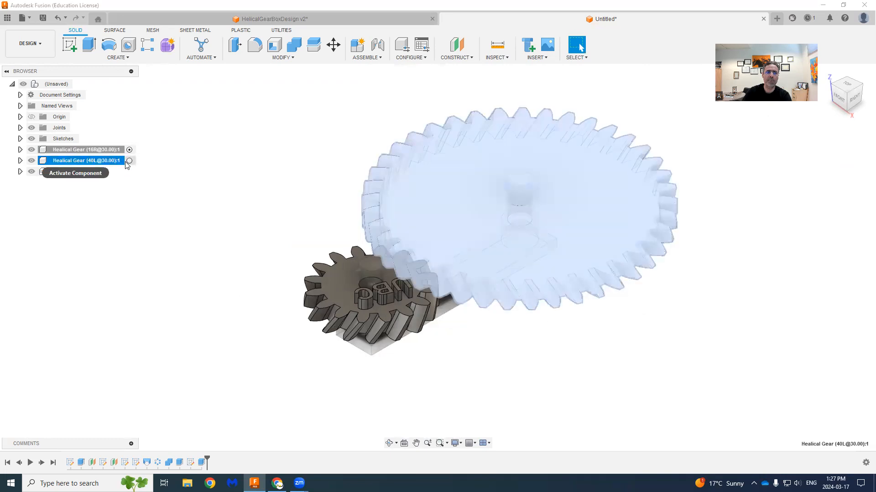
left_click(129, 160)
left_click(287, 171)
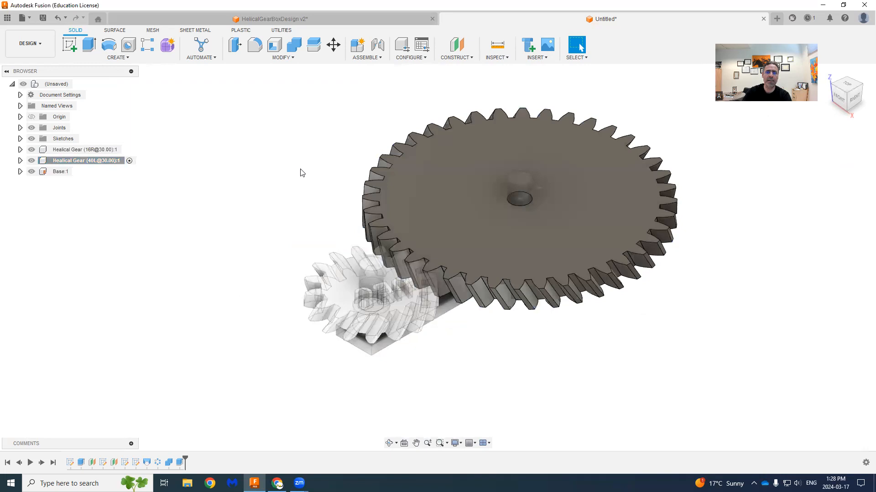
left_click(71, 45)
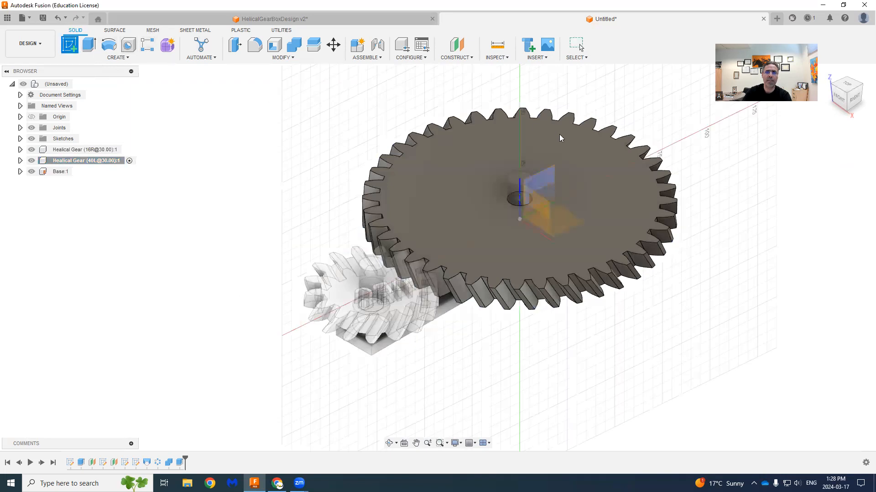
left_click(473, 213)
- Add the sketch text "MANU 265" in a text box above the 40-tooth gear's bore and finish the sketch
left_click(146, 56)
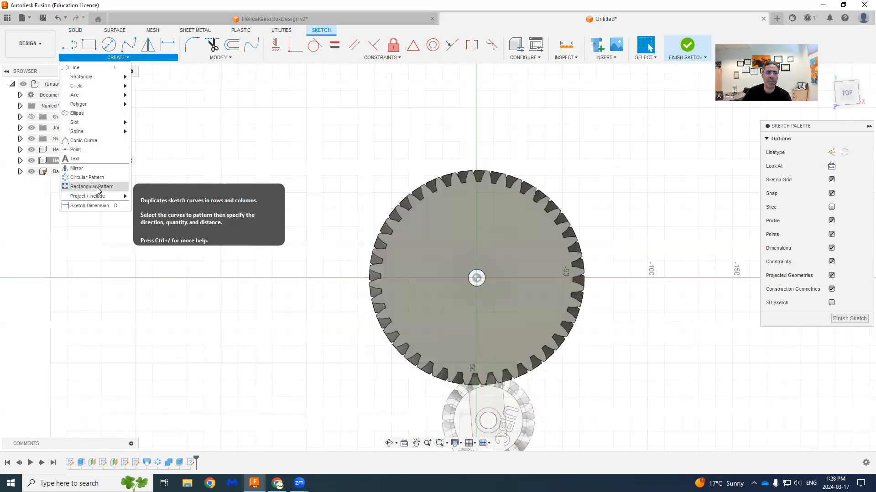
left_click(90, 159)
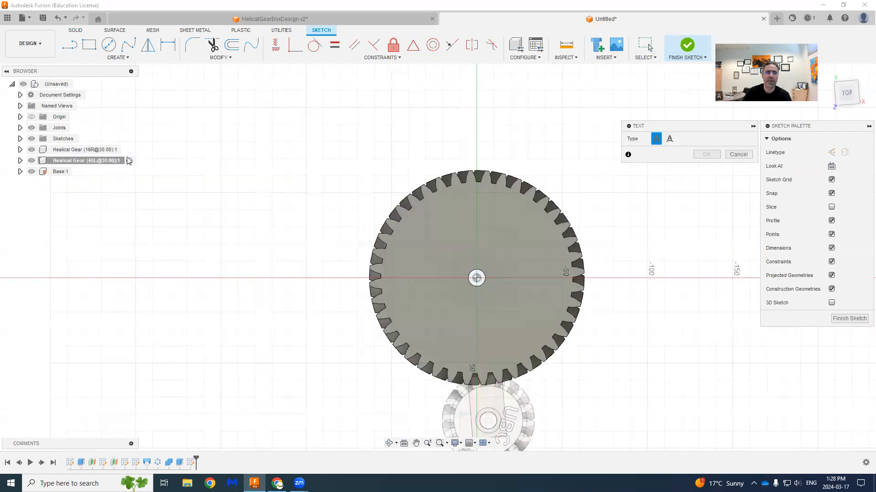
left_click(423, 219)
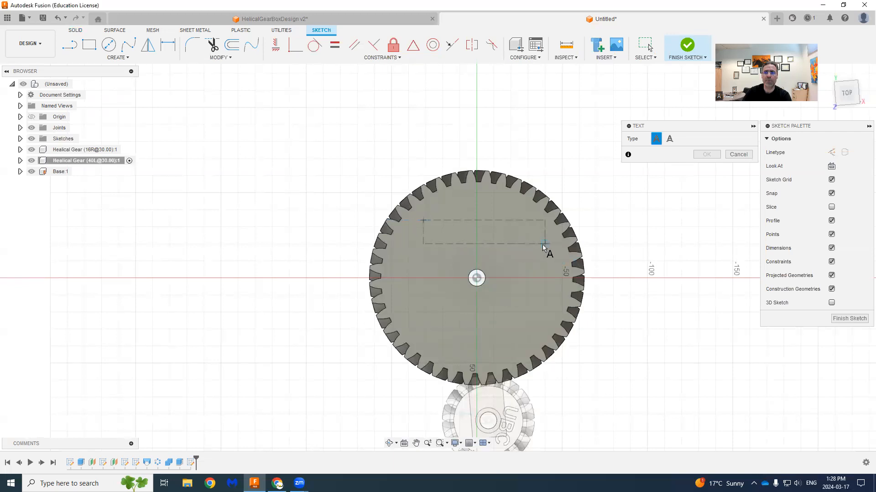
left_click(532, 243)
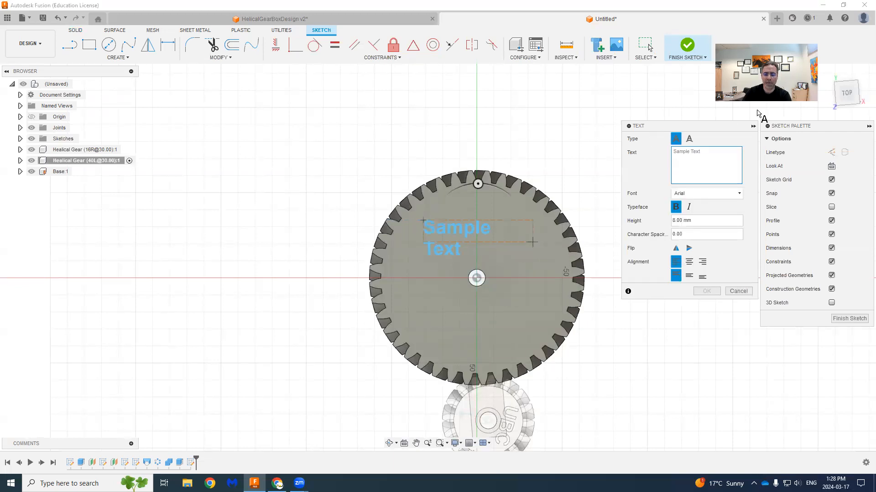
type("MANU 265")
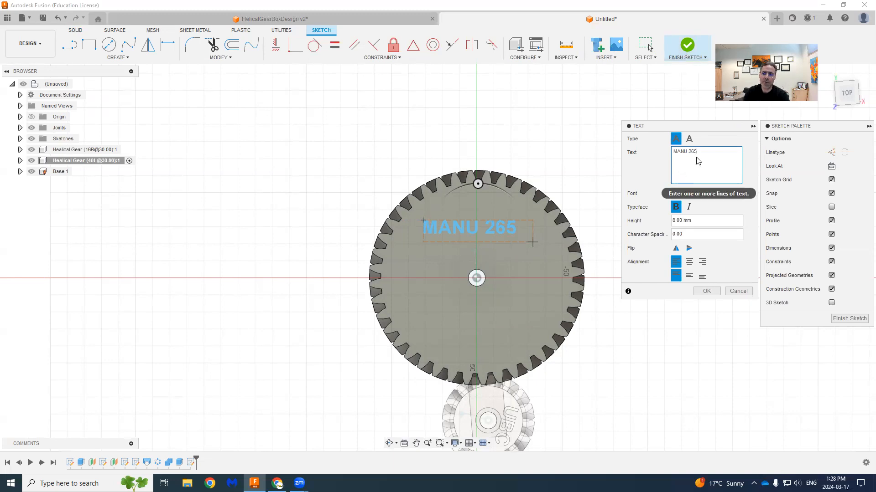
left_click(706, 292)
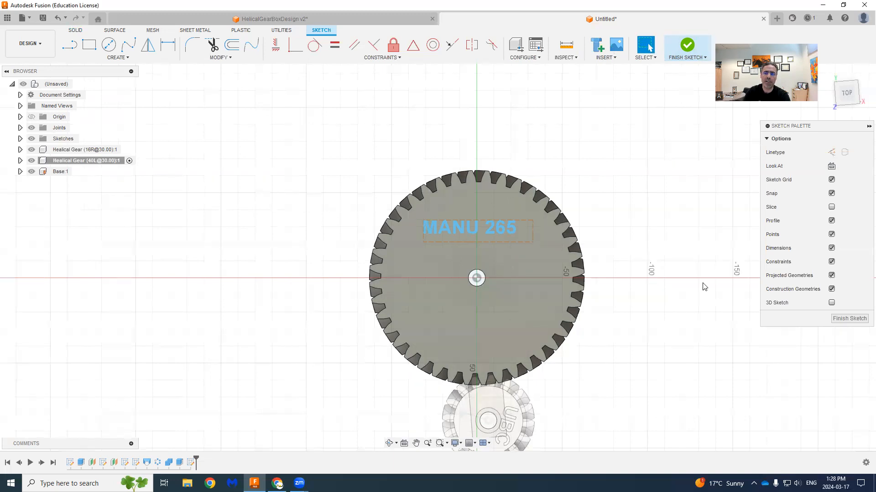
left_click(688, 44)
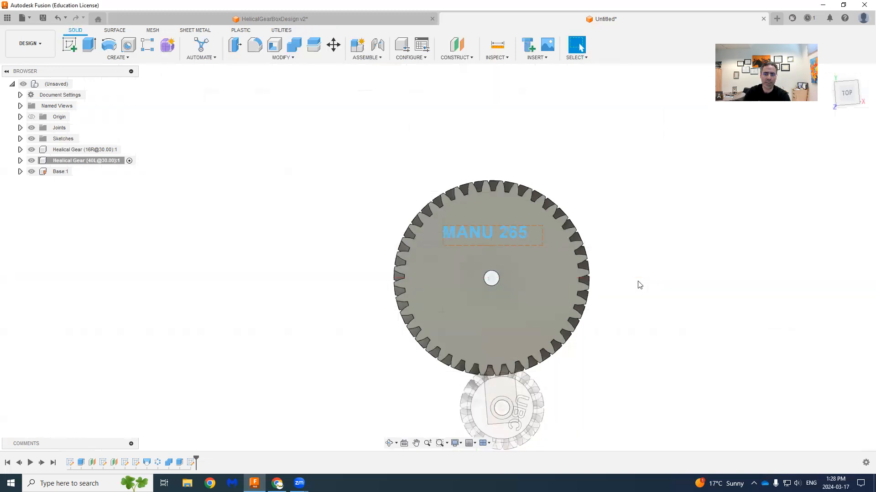
- Extrude the "MANU 265" text 5 mm upward from the 40-tooth gear's face, joined to the gear body
middle_click_drag(592, 275, 540, 255, "shift")
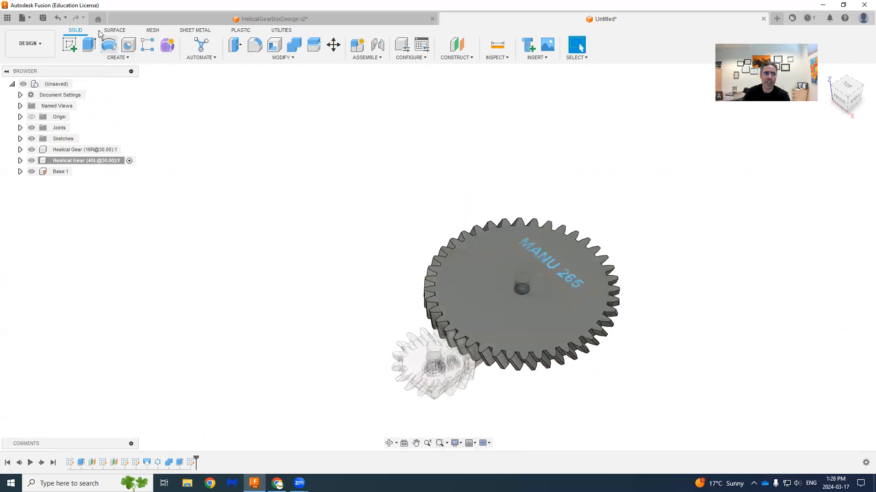
left_click(89, 44)
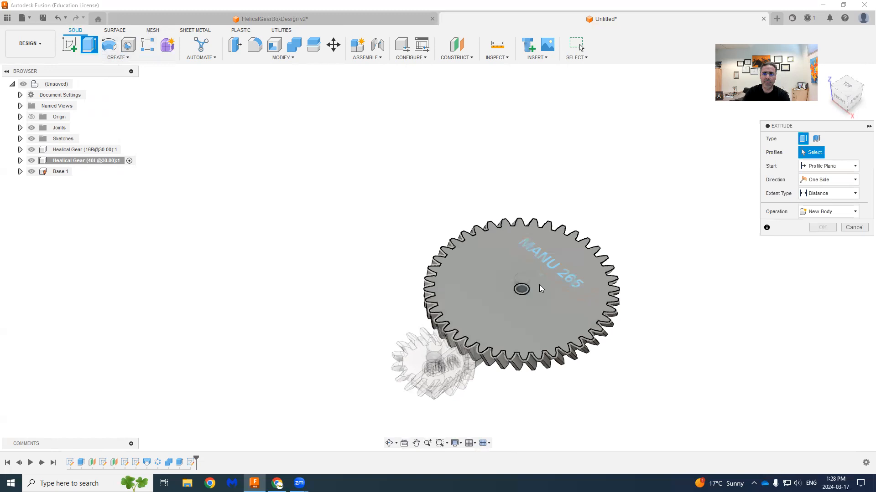
left_click(545, 261)
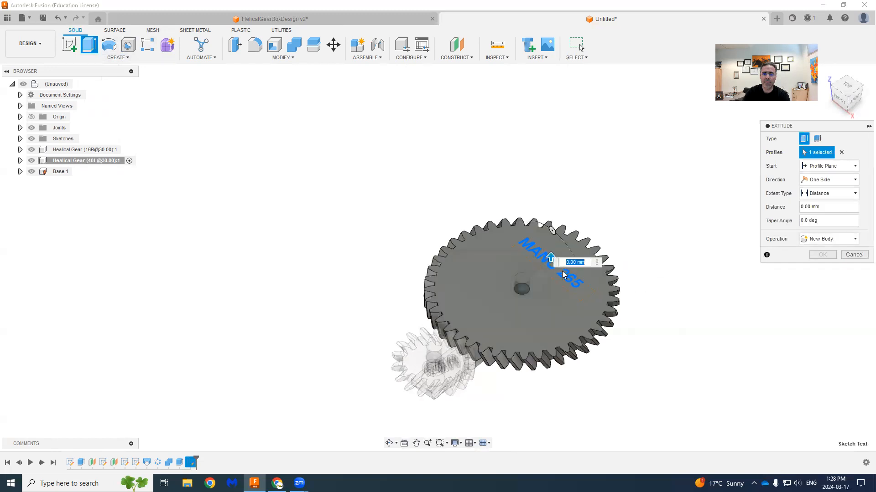
left_click_drag(551, 259, 624, 227)
type("5")
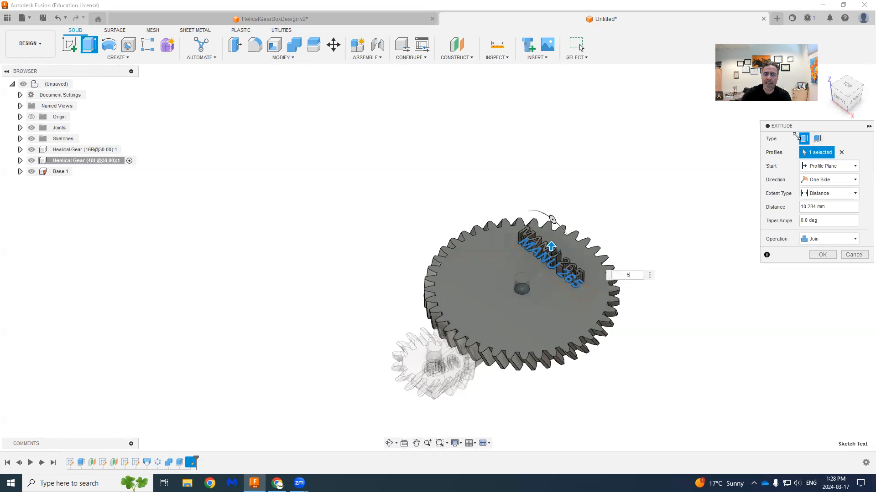
key("Return")
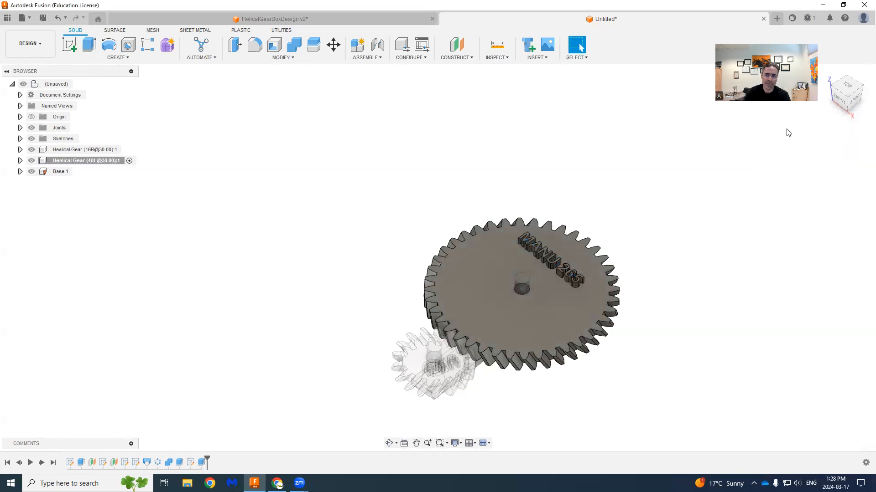
- Activate the top-level assembly and view both lettered gears from above and from an angle
left_click(848, 90)
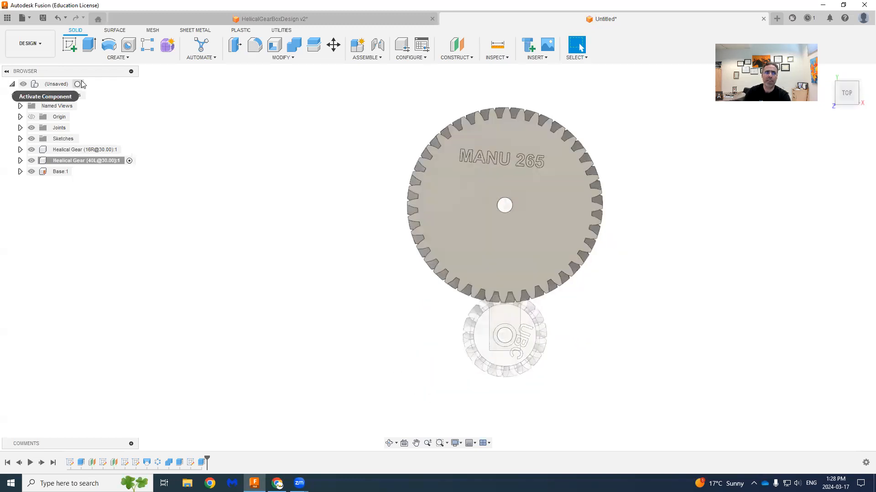
left_click(79, 84)
scroll(275, 294, "up", 2)
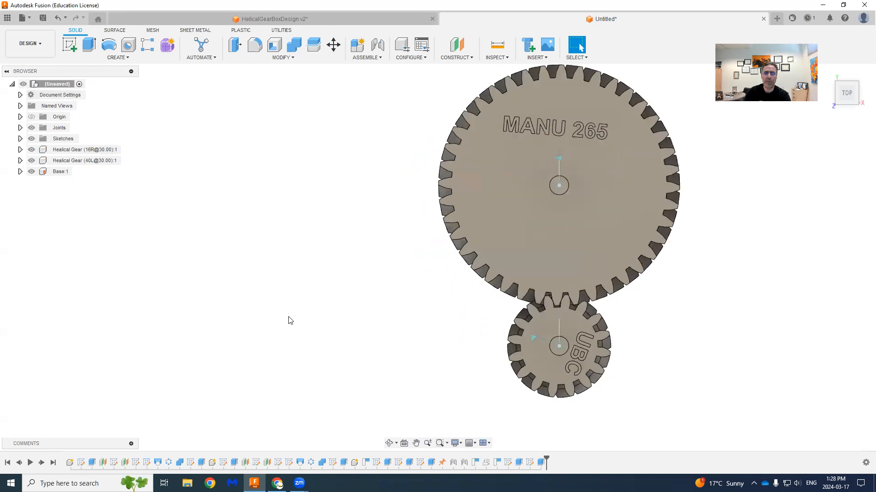
middle_click_drag(305, 331, 456, 377, "shift")
middle_click_drag(515, 354, 444, 365)
scroll(444, 365, "down", 1)
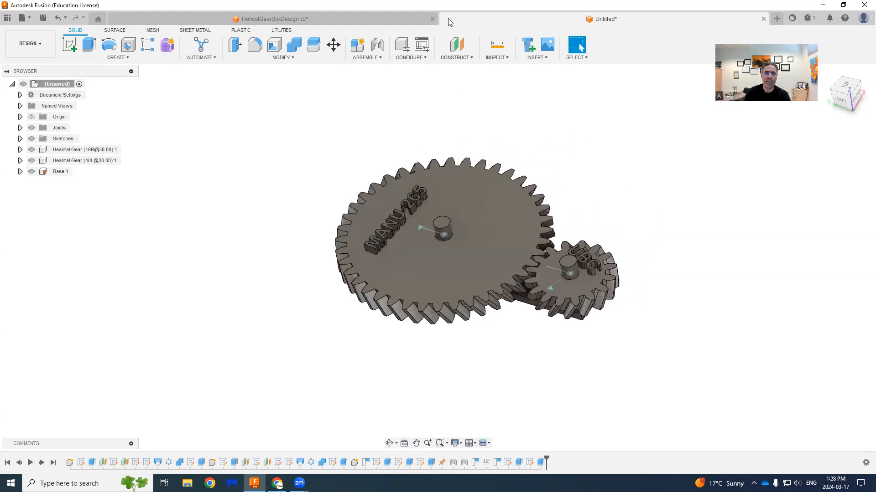
- Apply the Aluminum - Anodized Glossy appearance in Blue to the 16-tooth gear and in Red to the 40-tooth gear
left_click(287, 64)
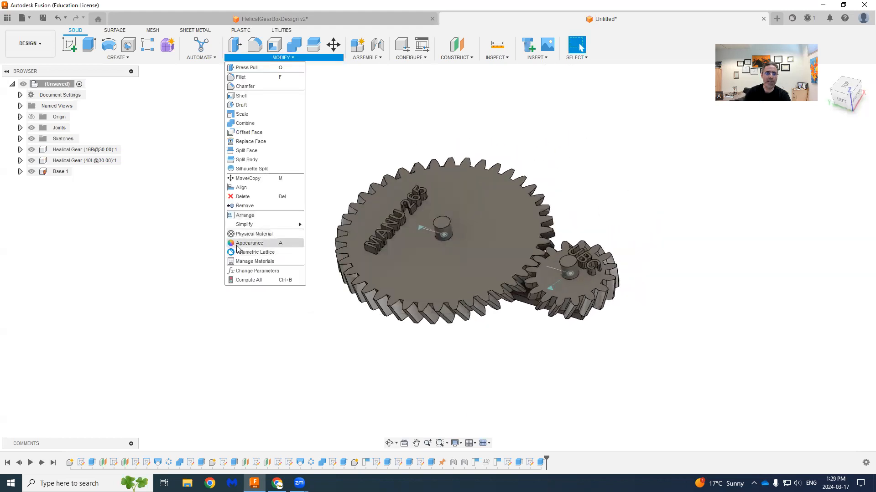
left_click(239, 247)
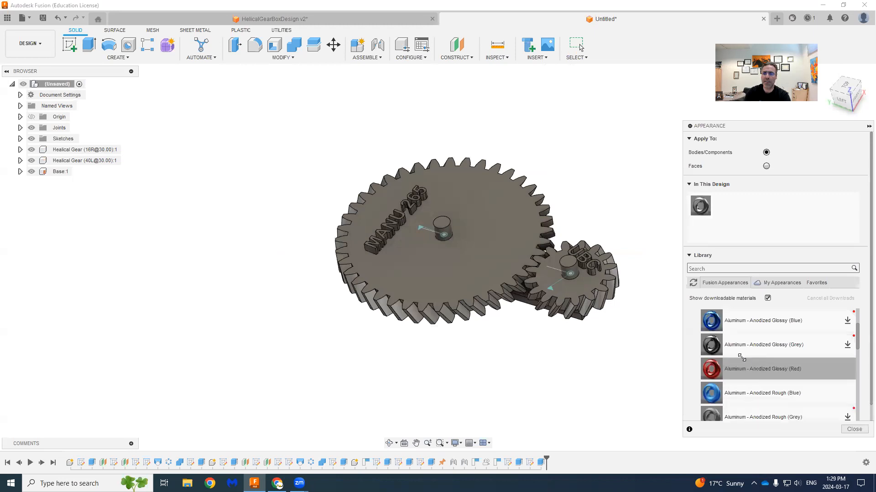
left_click_drag(711, 321, 607, 304)
left_click_drag(704, 369, 479, 317)
scroll(699, 338, "up", 2)
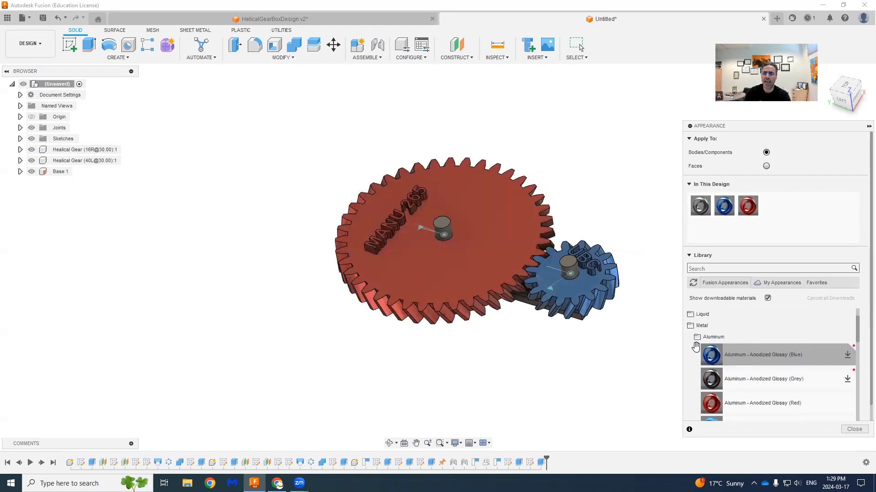
- Apply the Brass - Old appearance to the base and its shafts, and close the appearance settings
left_click(697, 338)
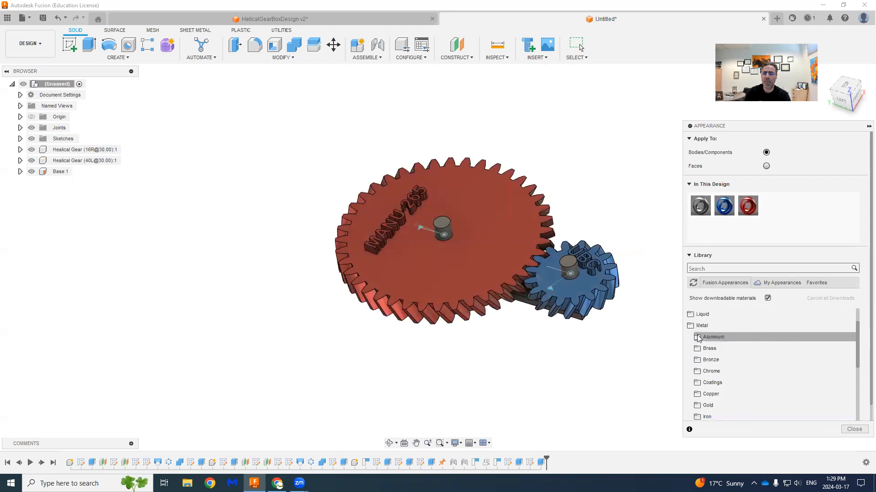
middle_click_drag(564, 362, 565, 334, "shift")
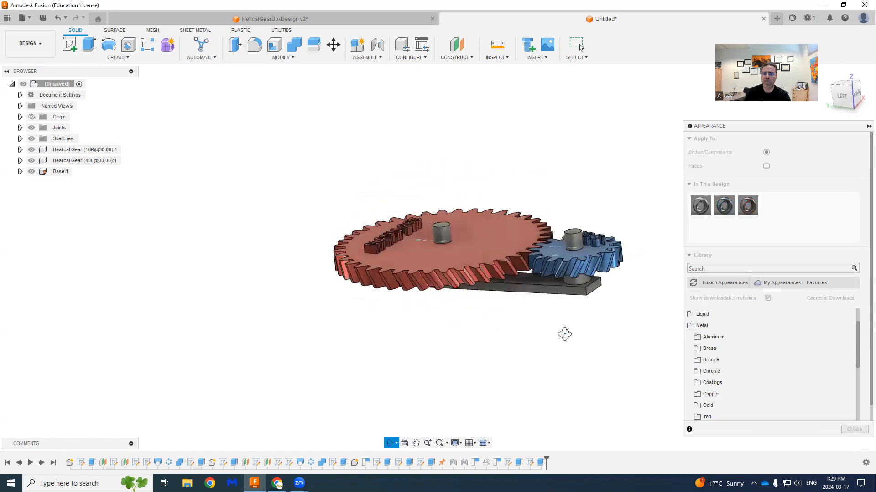
left_click(697, 349)
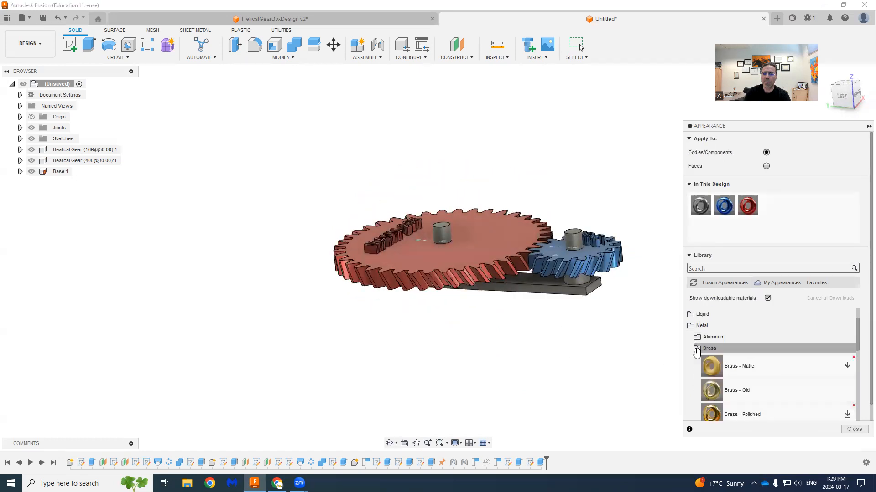
left_click_drag(725, 395, 566, 296)
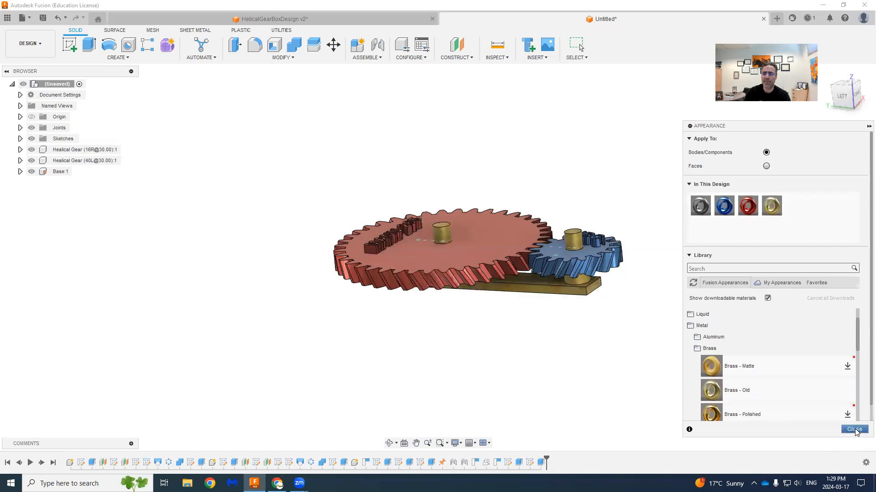
left_click(854, 430)
- Turn the coloured, lettered gears by hand from an angled view to check their linked rotation
middle_click_drag(543, 342, 552, 357, "shift")
left_click_drag(603, 329, 464, 348)
middle_click_drag(452, 386, 485, 381)
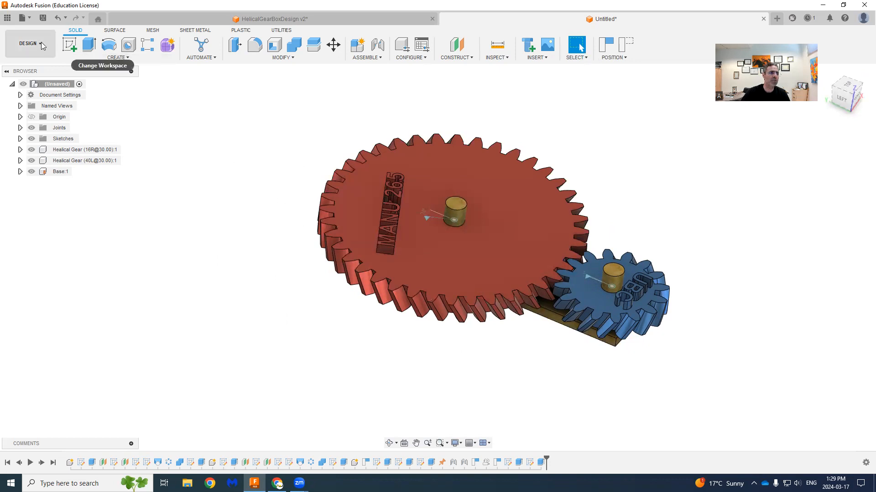
- Export the red 40-tooth gear for 3D printing as a binary STL in millimetres with High refinement, saved to Downloads as Gear 1
left_click(29, 20)
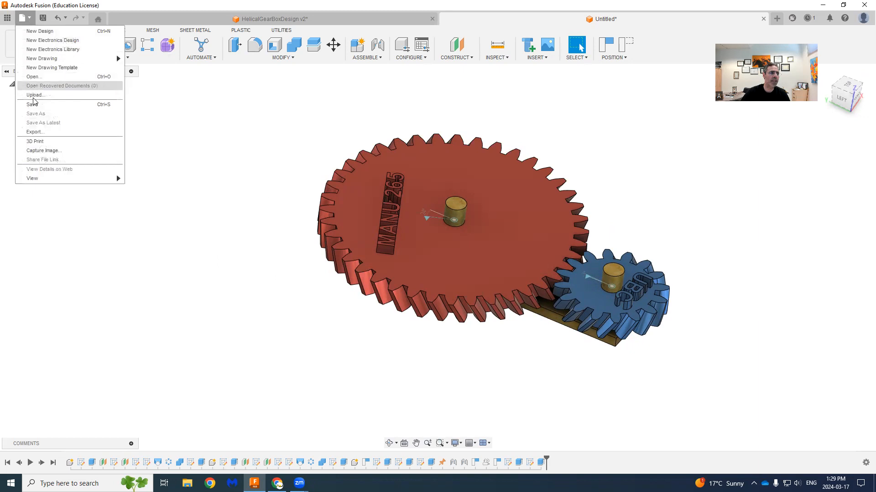
left_click(35, 141)
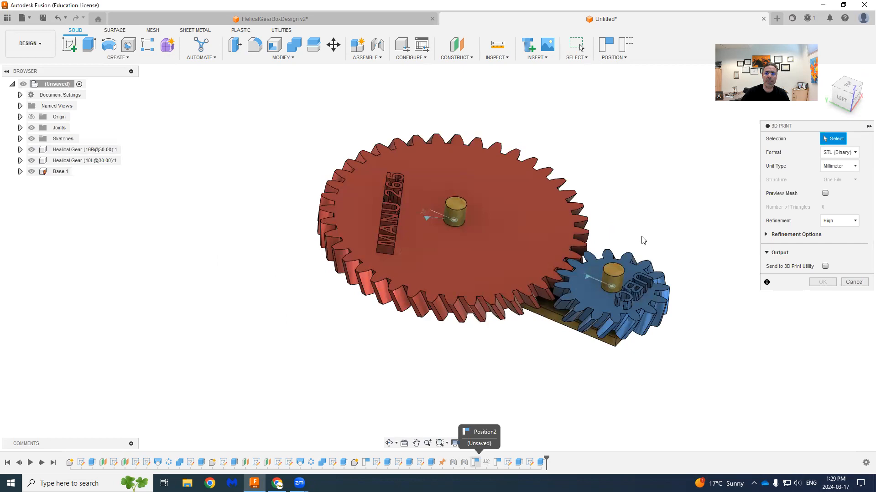
left_click(582, 221)
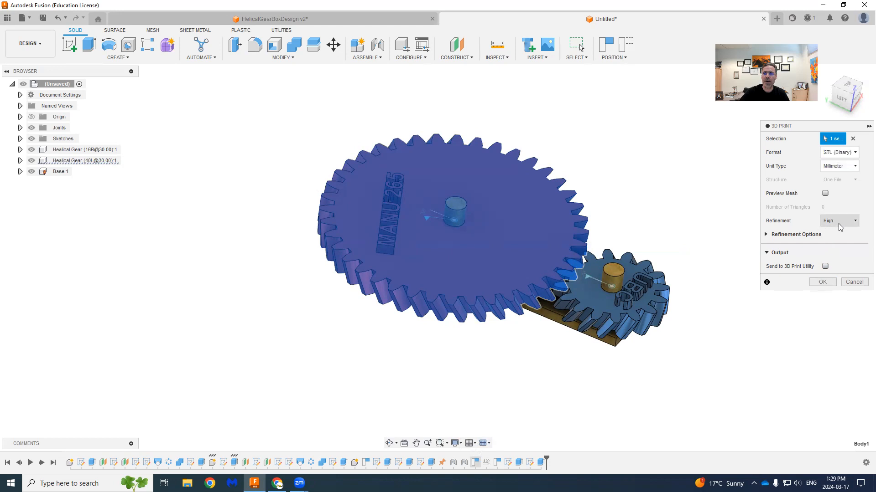
left_click(823, 283)
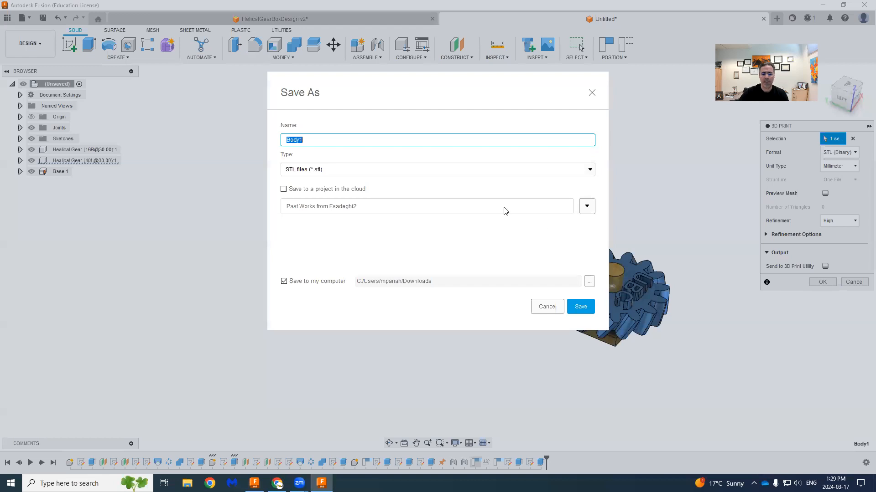
type("Gear 1")
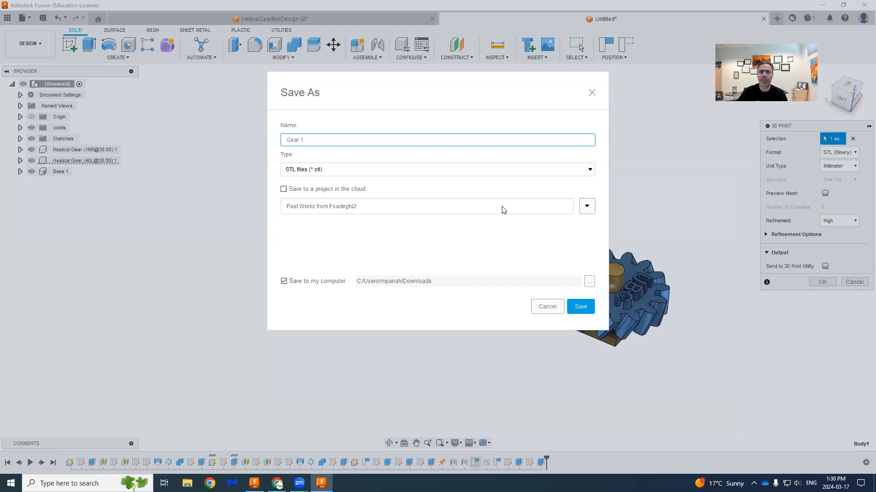
left_click(581, 307)
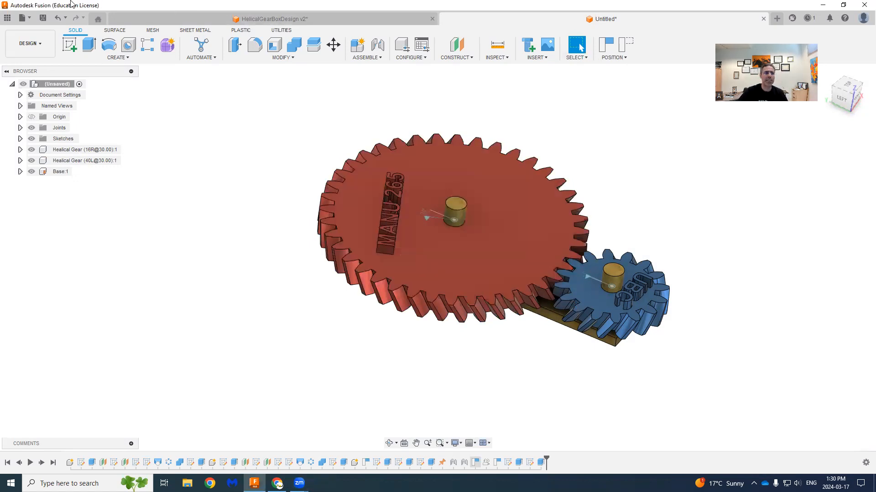
- Export the blue 16-tooth gear for 3D printing as a binary STL file named Gear 2 in Downloads
left_click(24, 19)
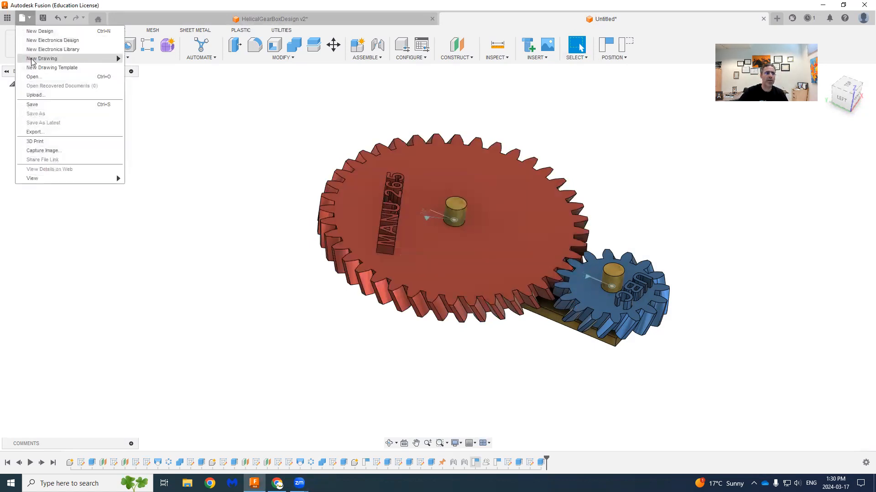
left_click(36, 141)
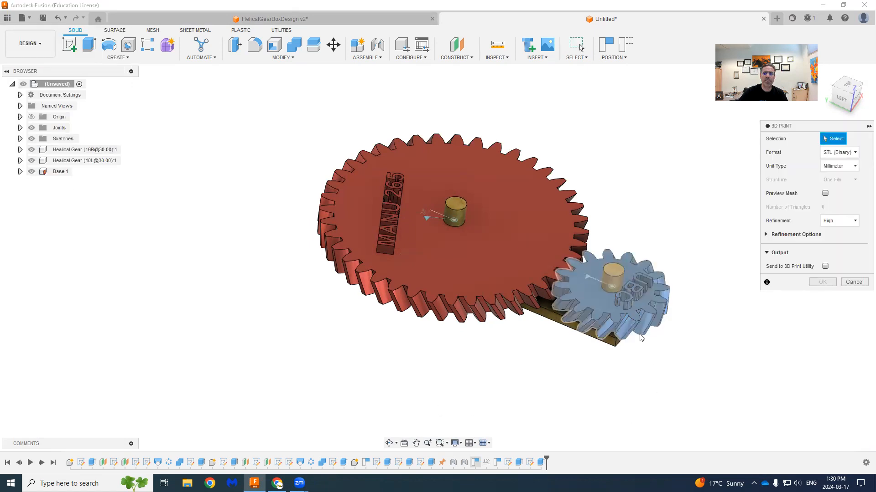
left_click(656, 336)
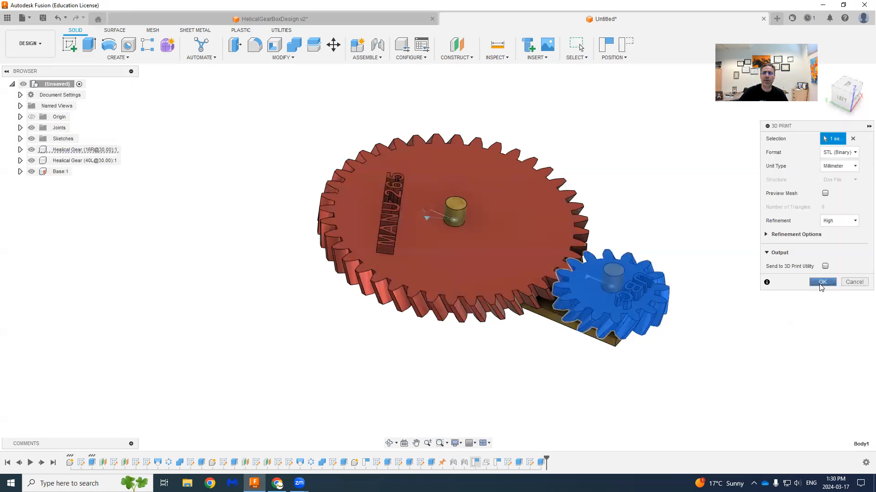
left_click(820, 283)
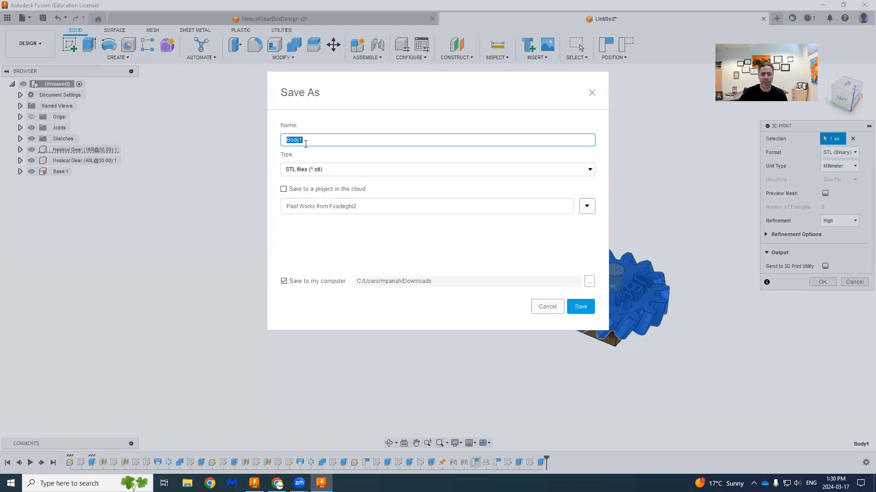
type("Gear 2")
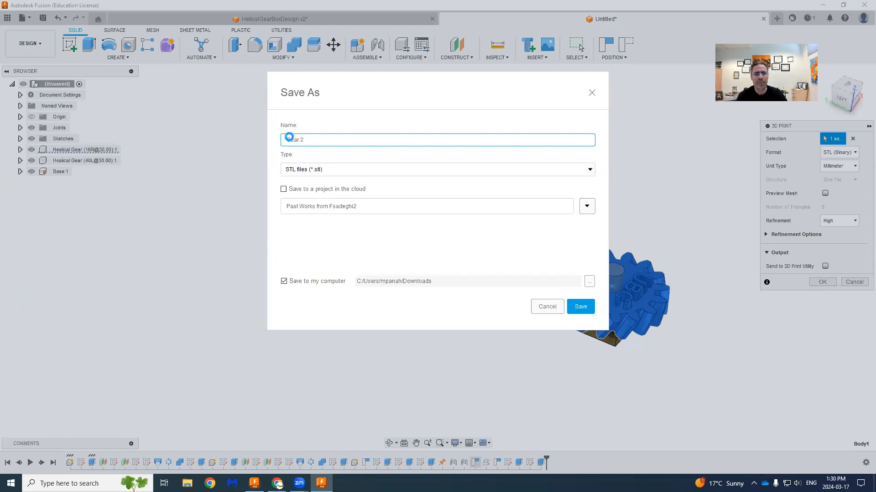
key("Return")
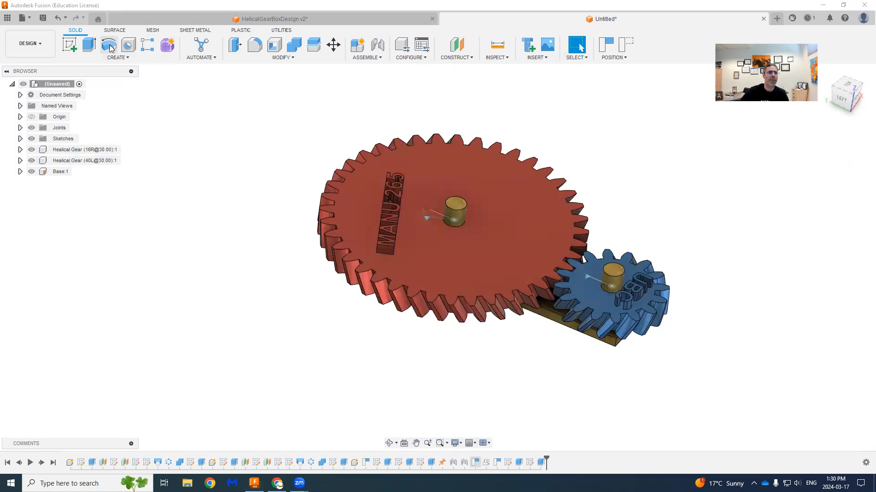
- Export the base with its two shafts for 3D printing as a binary STL file named Base in Downloads
left_click(29, 20)
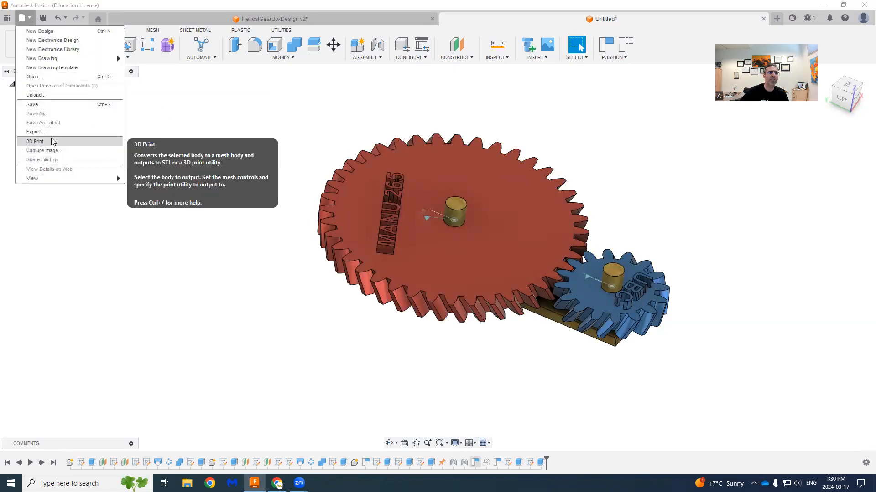
left_click(36, 141)
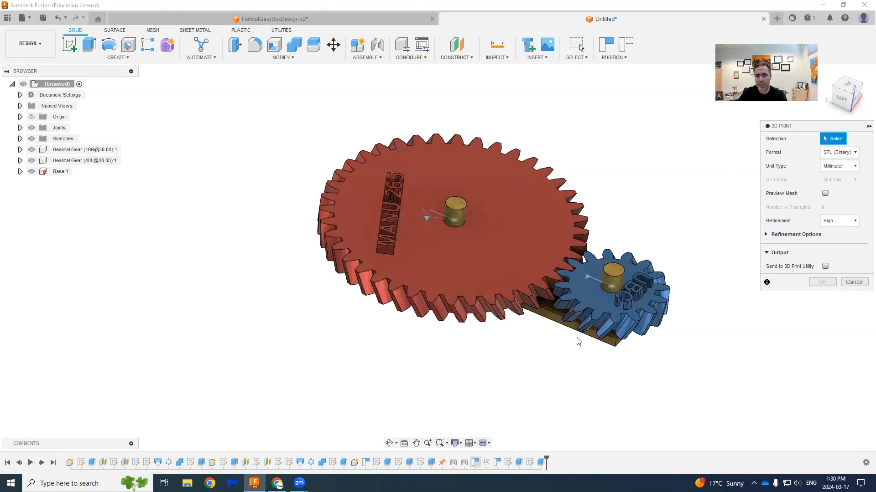
left_click(553, 316)
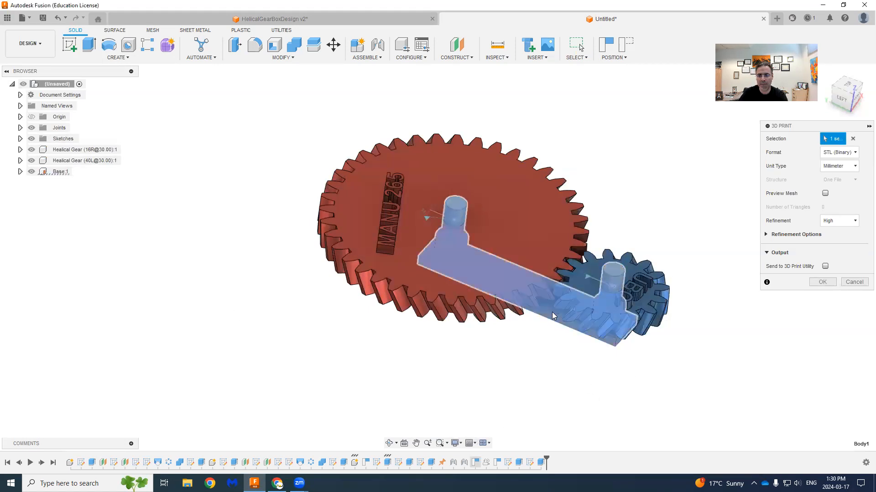
left_click(827, 284)
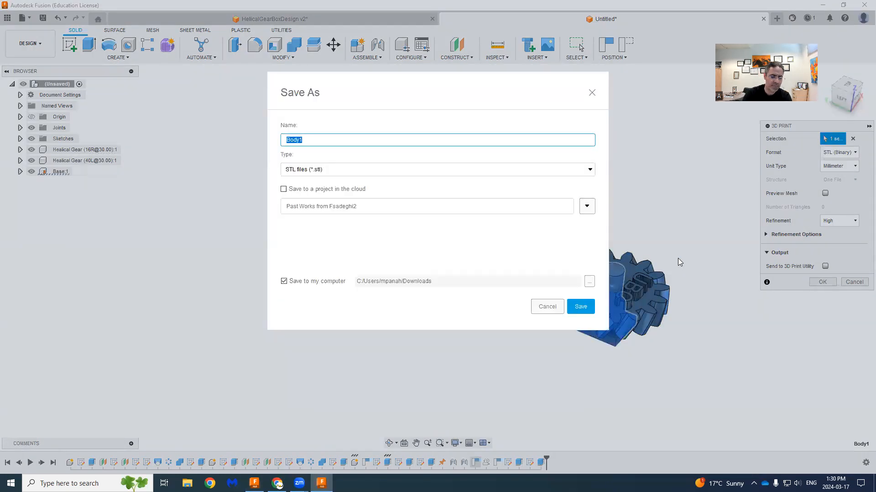
type("Base")
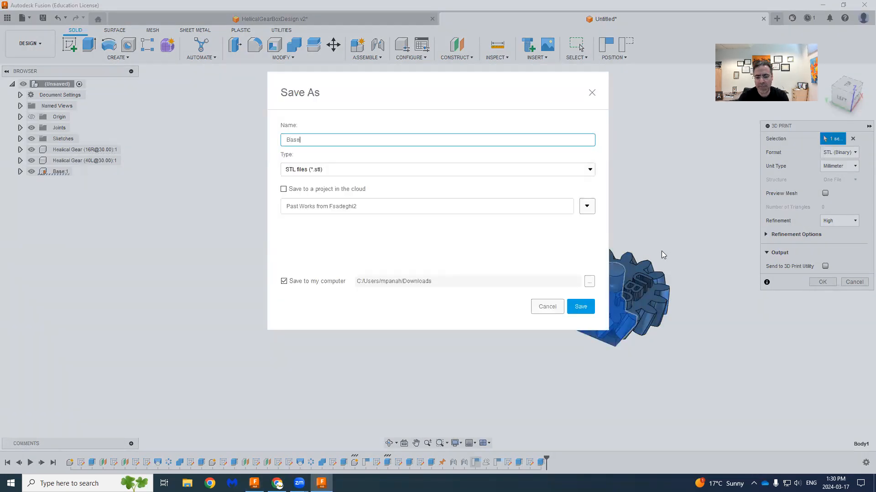
key("Return")
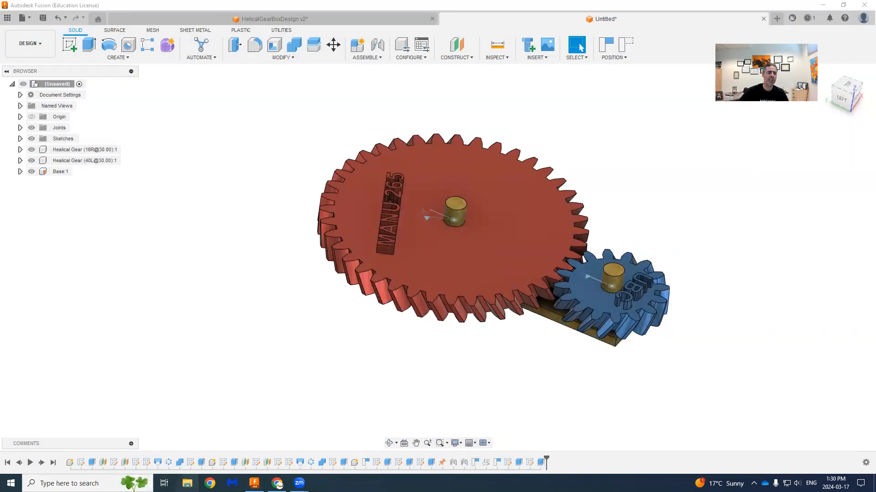
- Switch to File Explorer, check the exported Base, Gear 1 and Gear 2 files in the Downloads folder, and minimize the window
left_click(187, 483)
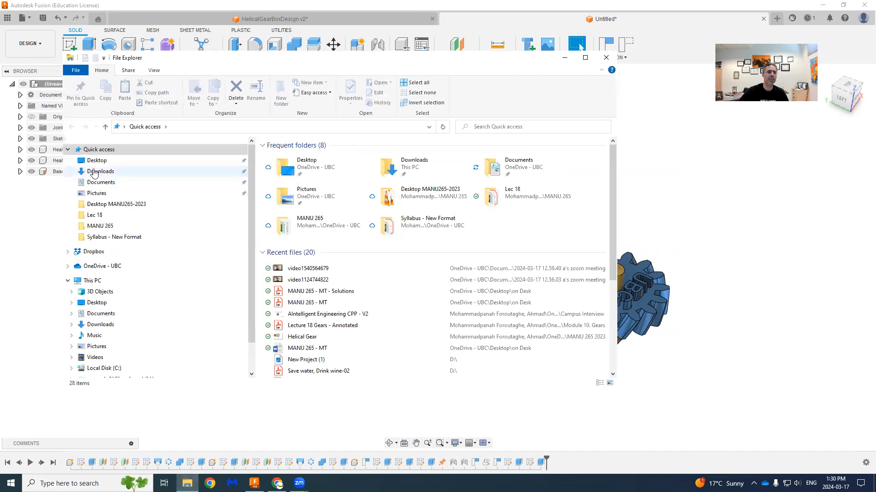
left_click(94, 172)
left_click_drag(406, 242, 264, 153)
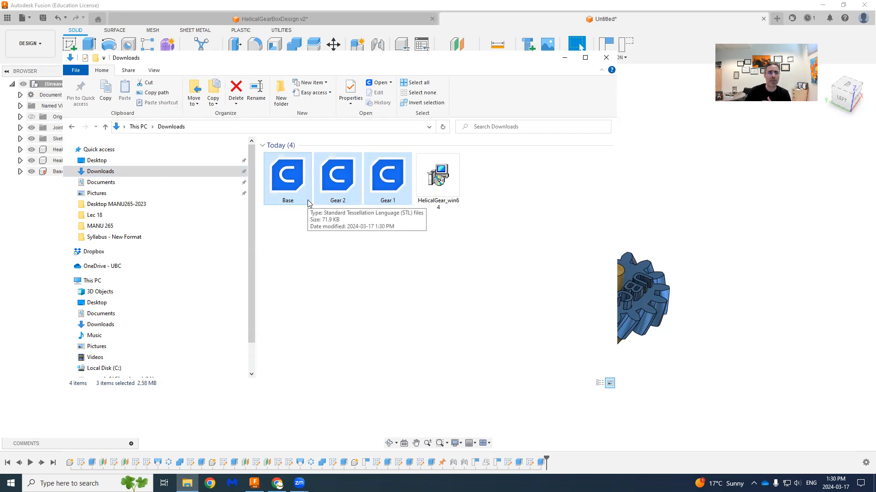
left_click(335, 266)
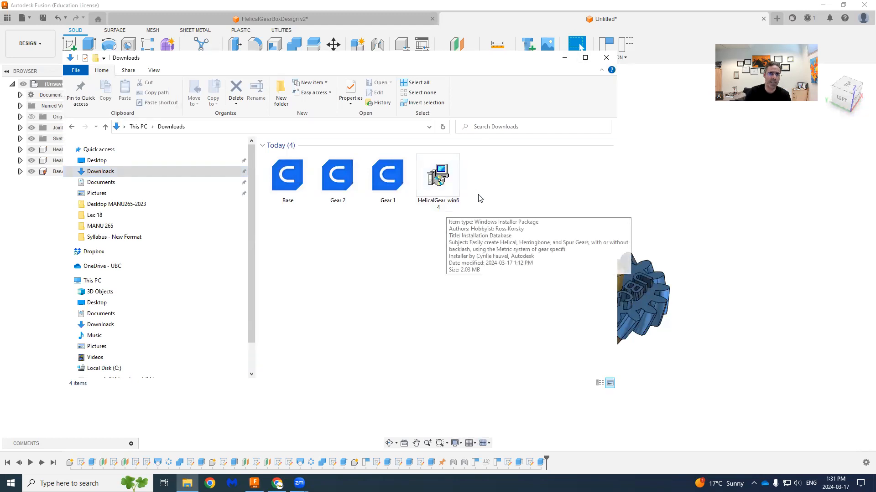
left_click(563, 57)
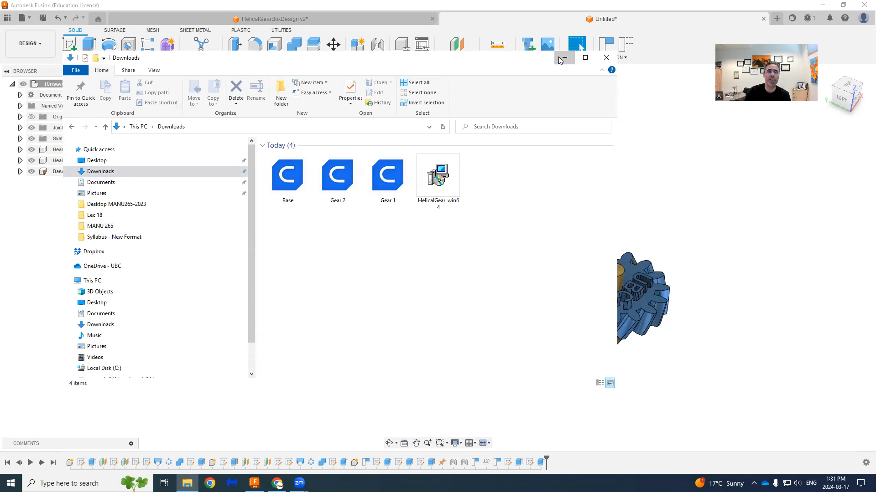